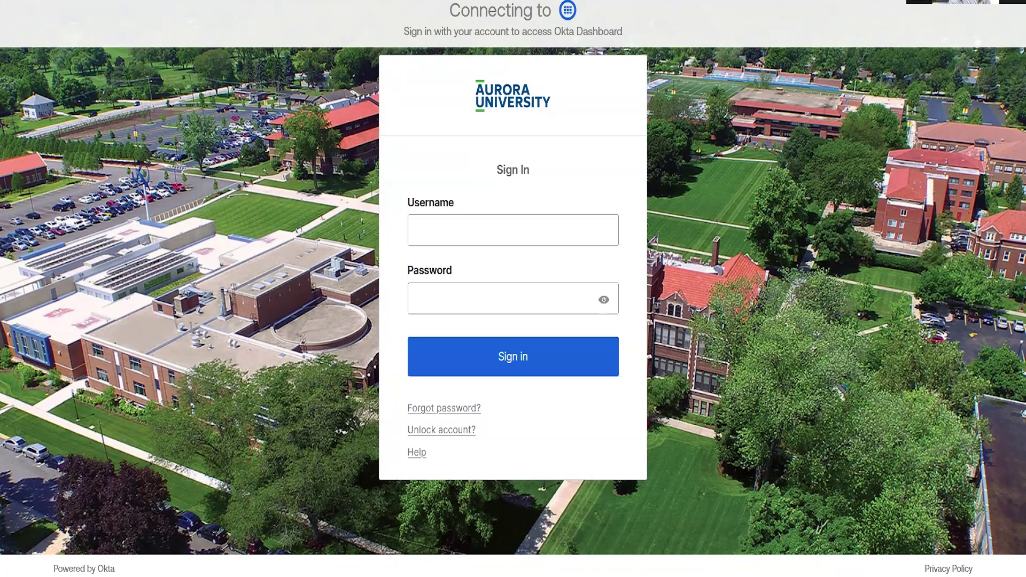
Step: Sign in to Okta with the student's username and password, then launch the Self-Service app
click(464, 220)
text(sspartan01)
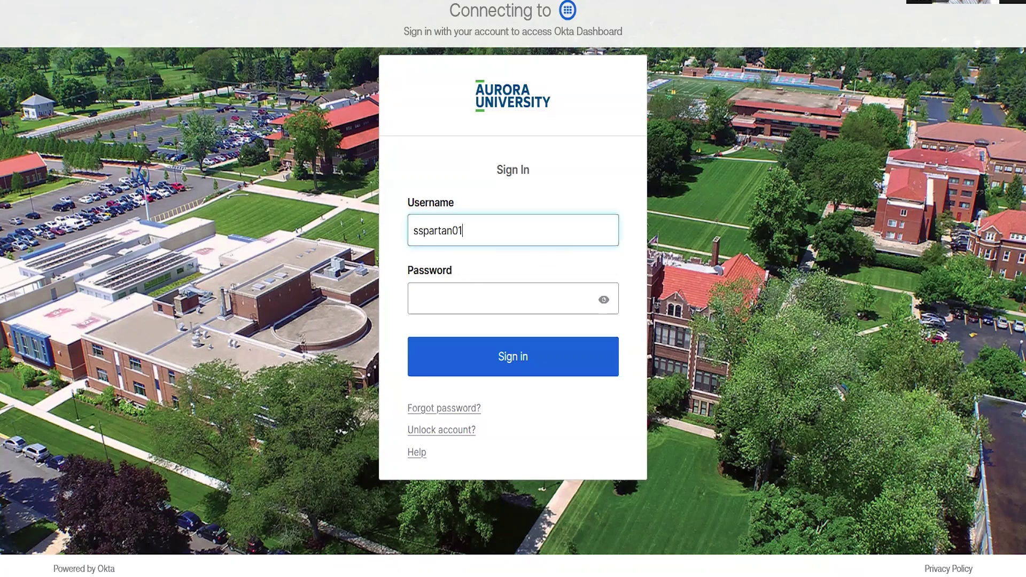
key(Tab)
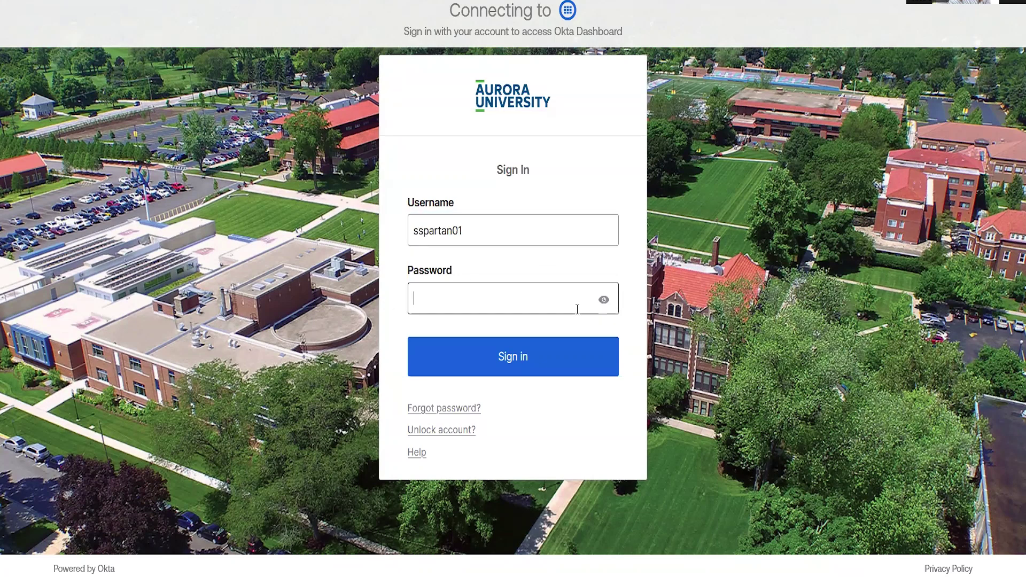
text(*******)
click(543, 364)
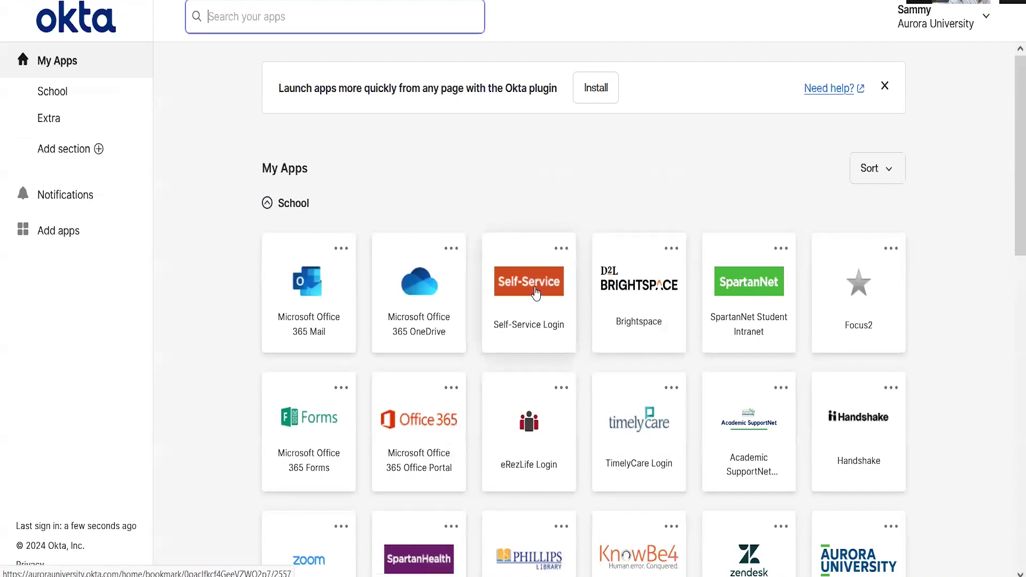
click(534, 289)
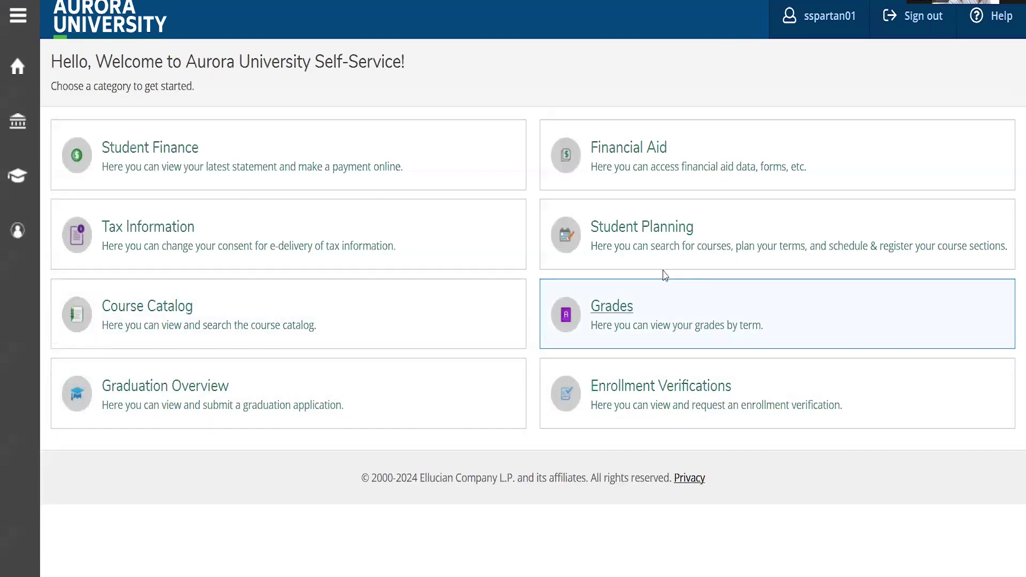
Step: Open Student Planning's Plan & Schedule page in the semester-by-semester timeline view
click(666, 242)
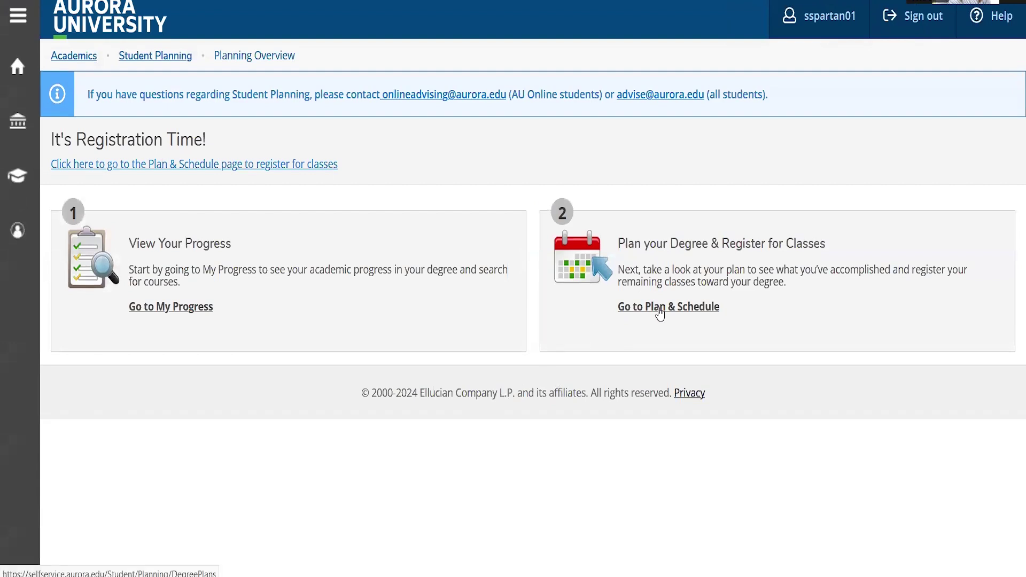
click(660, 308)
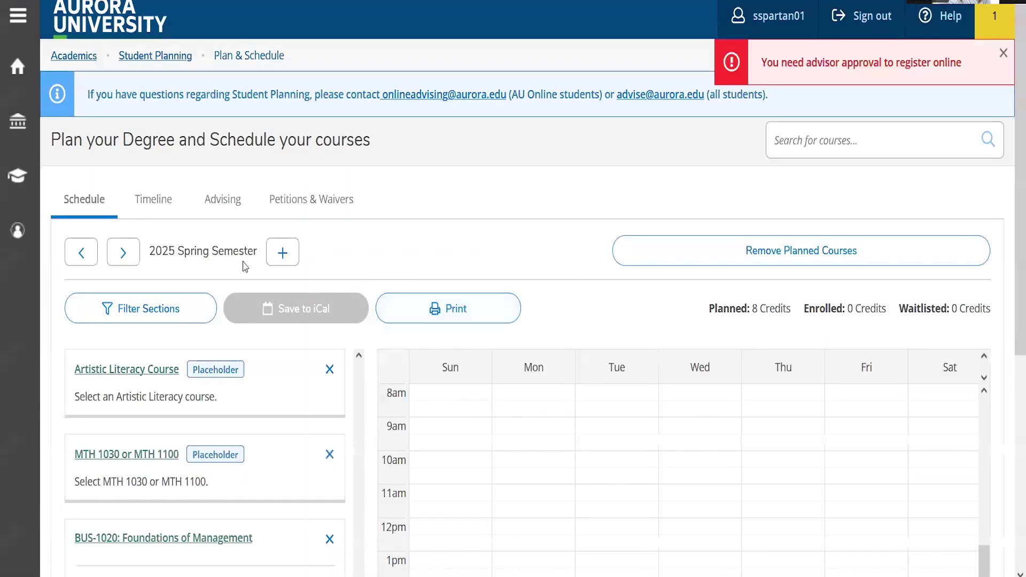
click(161, 212)
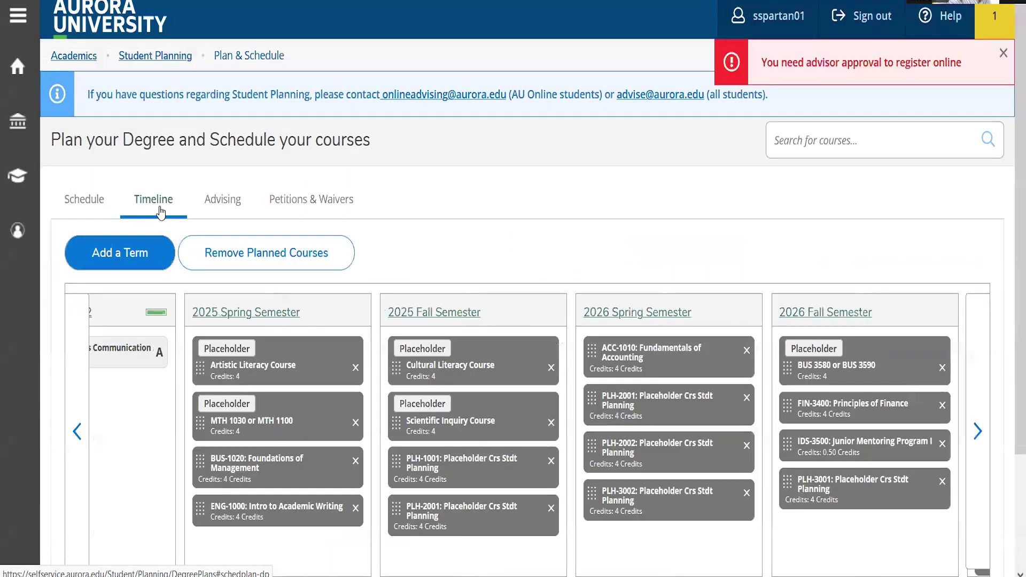
Step: Swap the placeholders: Scientific Inquiry into 2025 Spring and Artistic Literacy into 2025 Fall
scroll(473, 223, down, 3)
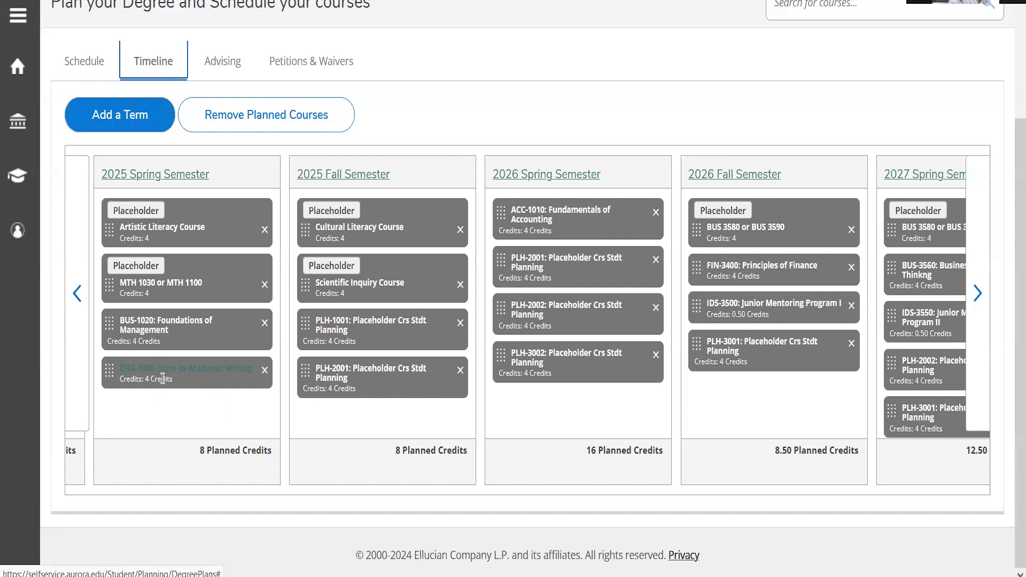
scroll(163, 378, up, 2)
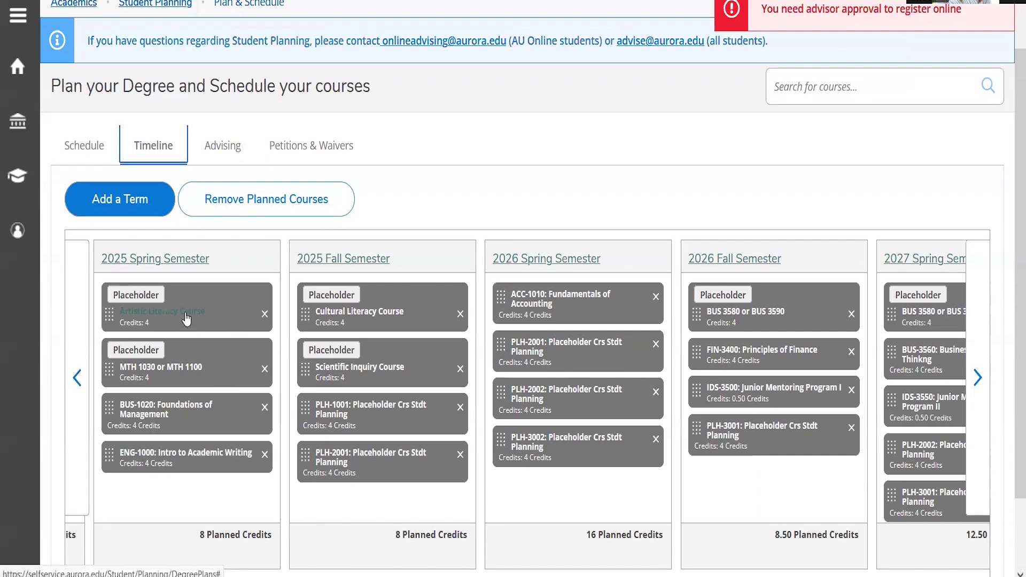
drag(306, 368, 117, 399)
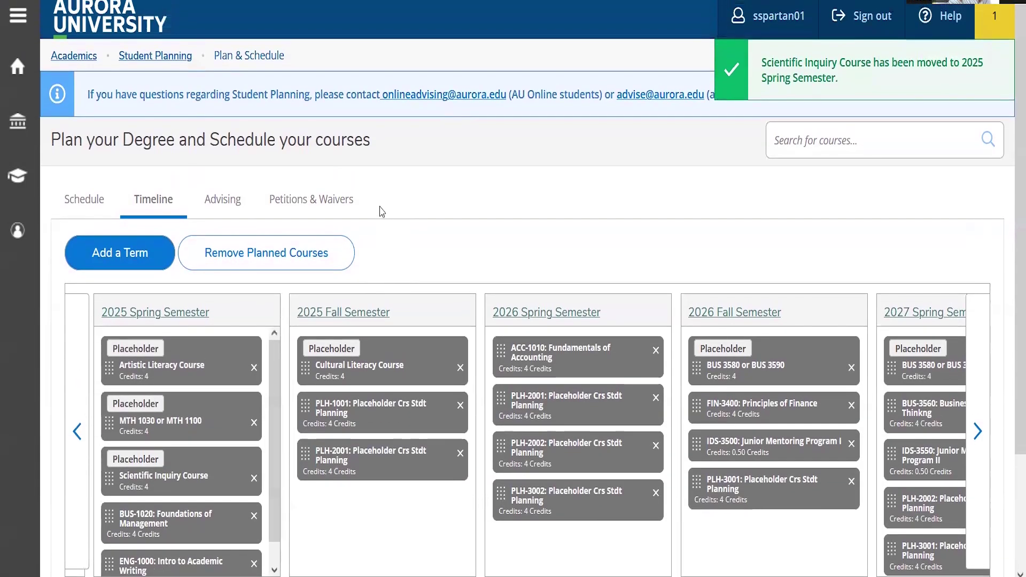
scroll(382, 211, down, 3)
drag(109, 230, 318, 344)
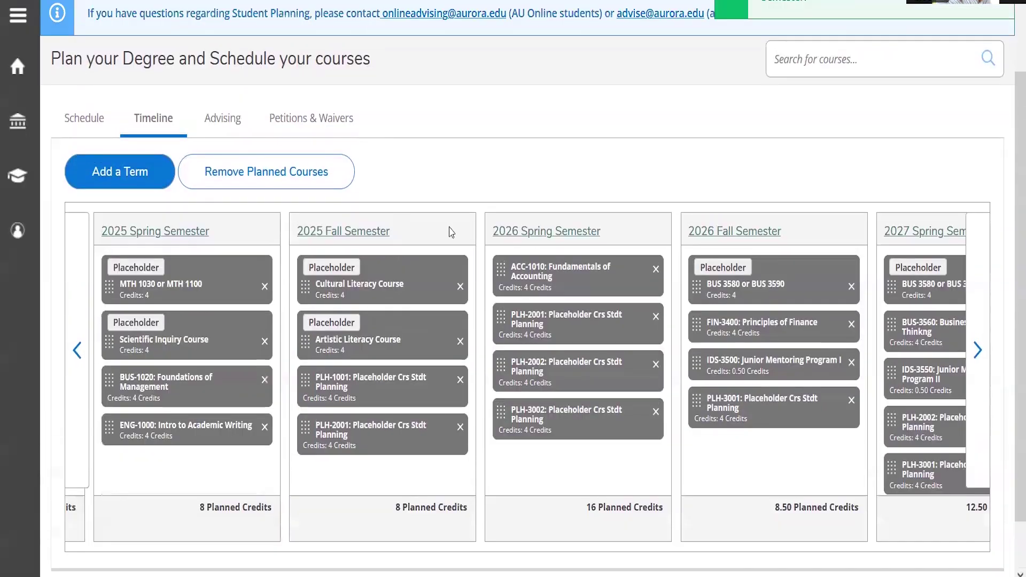
Step: Swap them back, returning Artistic Literacy to 2025 Spring and Scientific Inquiry to 2025 Fall
scroll(176, 422, down, 2)
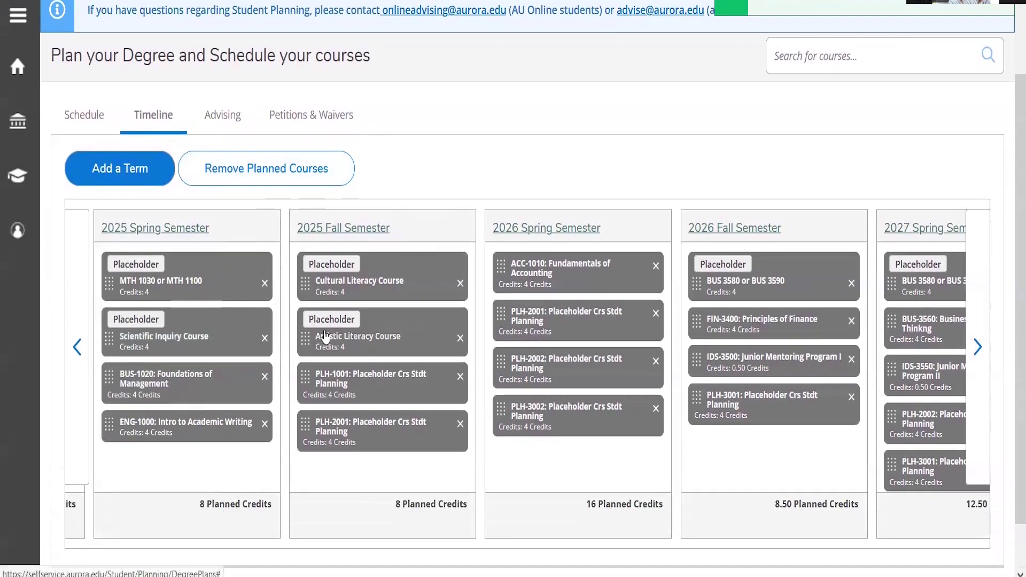
drag(306, 338, 160, 342)
scroll(254, 222, down, 3)
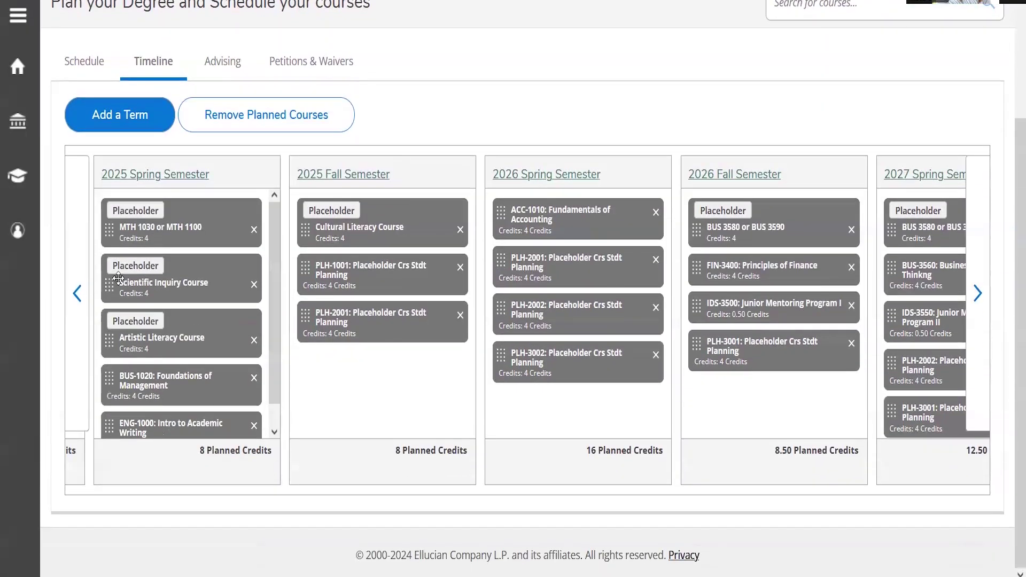
drag(110, 283, 323, 336)
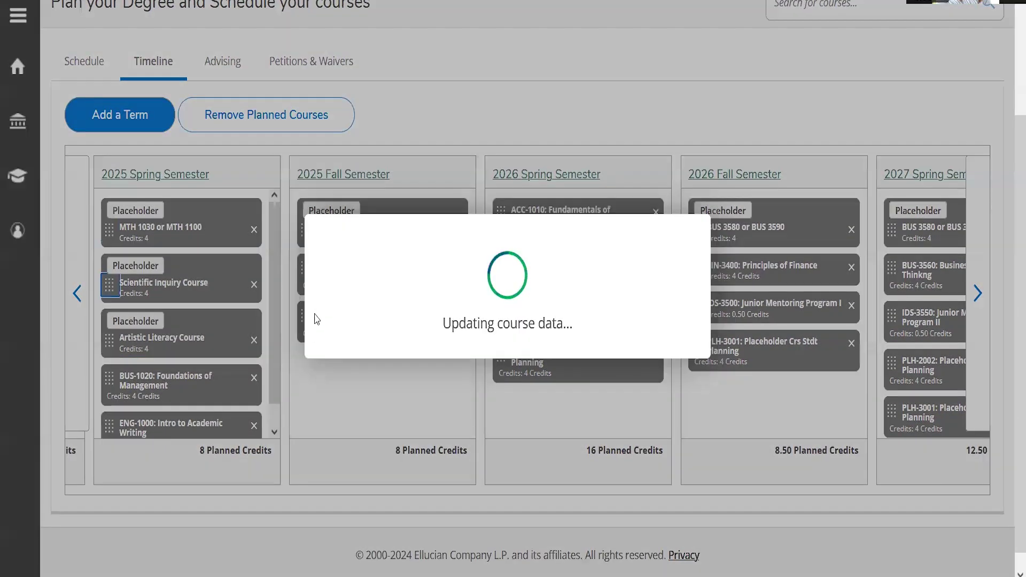
scroll(319, 280, down, 2)
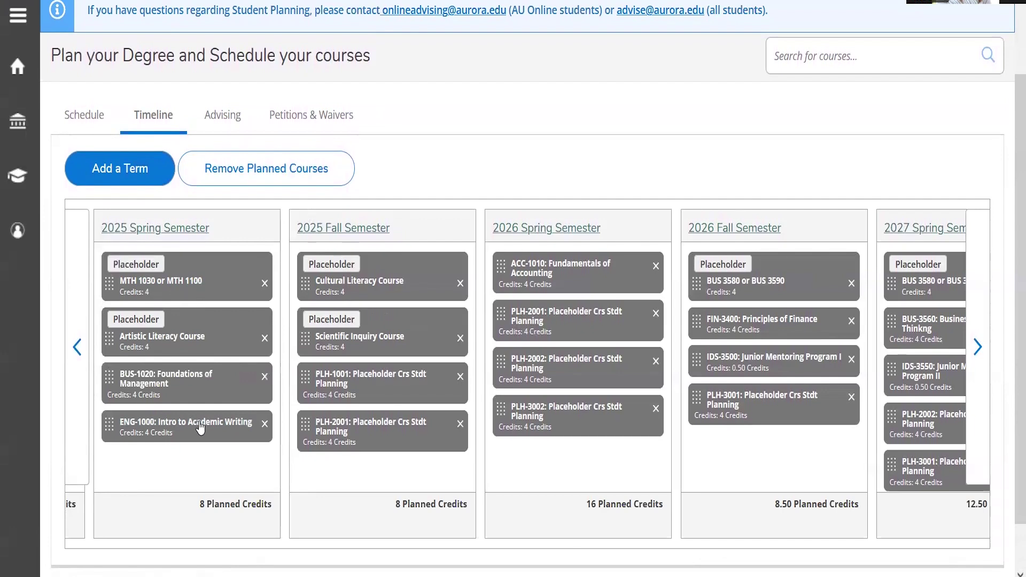
Step: Return to the 2025 Spring weekly schedule and list the available ENG-1000 sections
click(91, 123)
drag(149, 167, 259, 178)
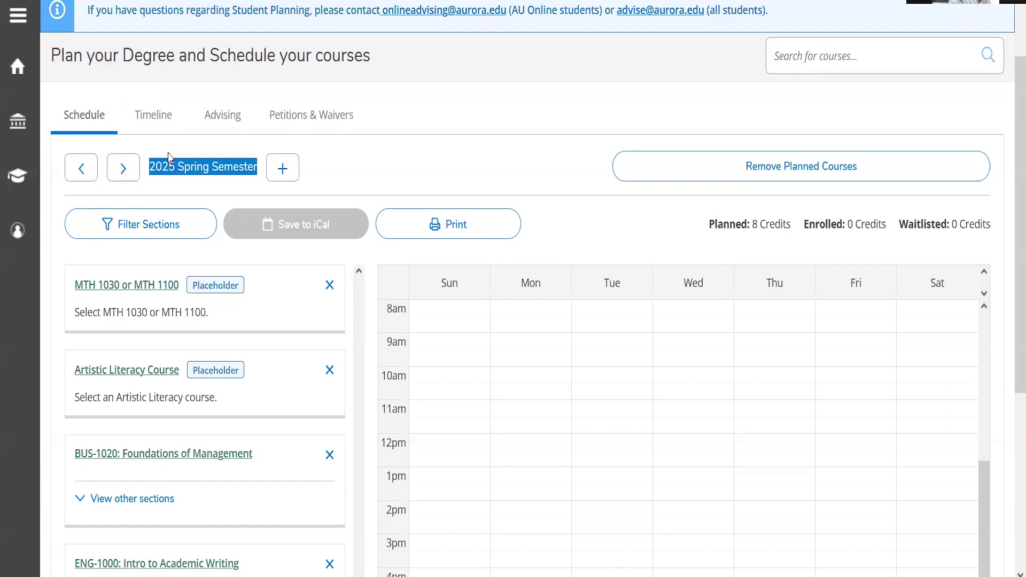
scroll(168, 156, down, 3)
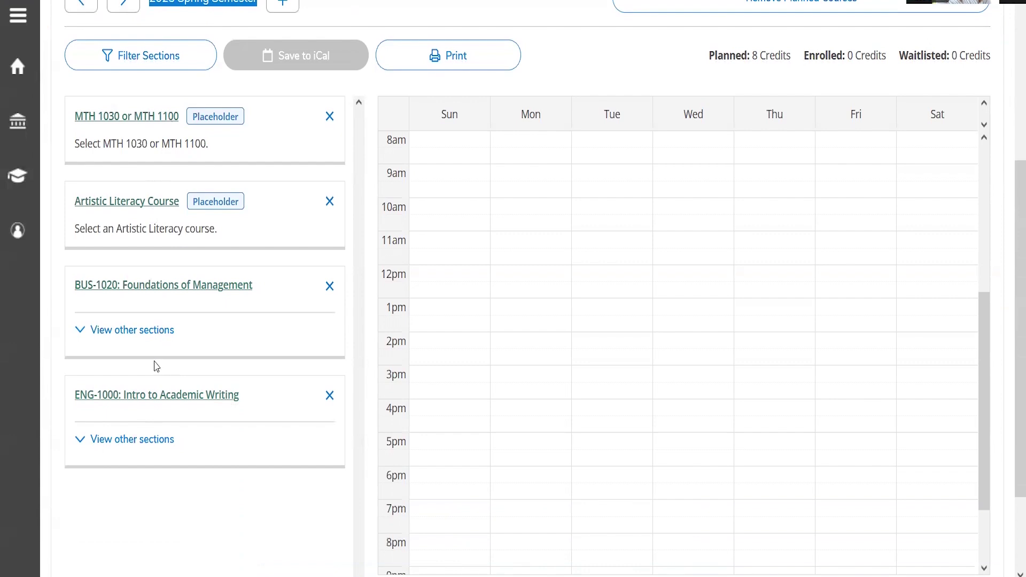
click(163, 446)
scroll(183, 321, down, 2)
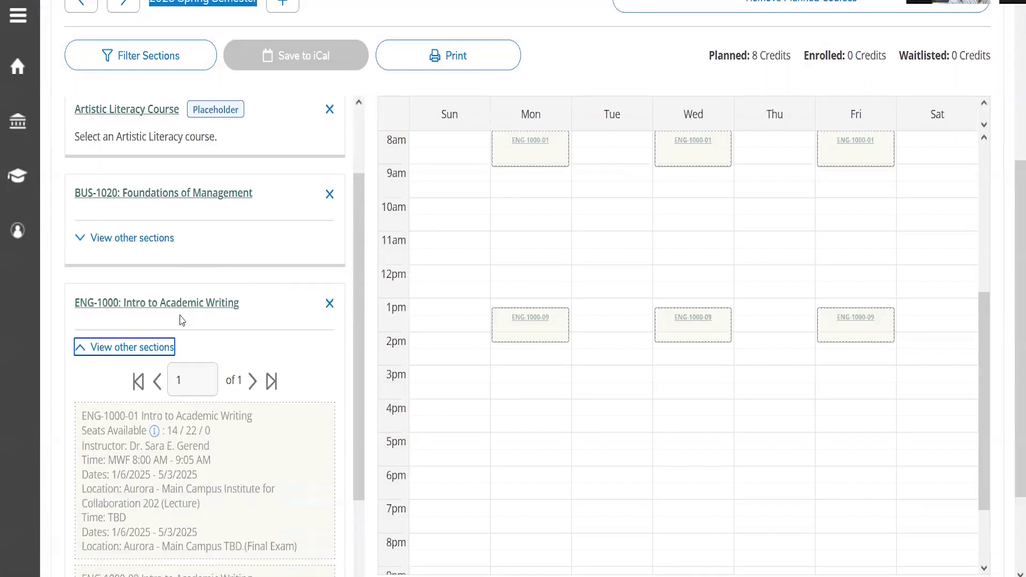
scroll(182, 319, down, 2)
scroll(159, 255, down, 1)
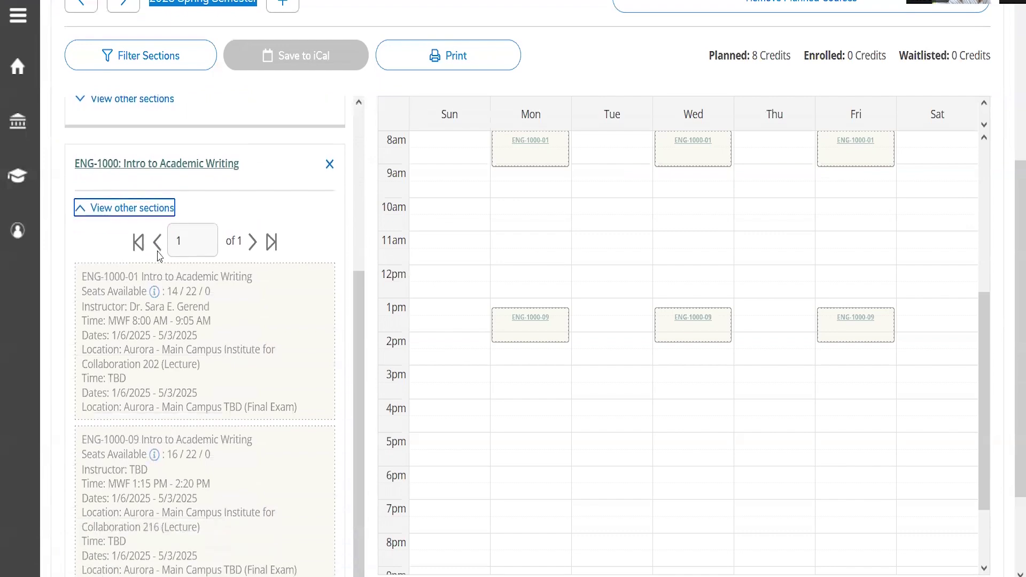
scroll(182, 310, down, 2)
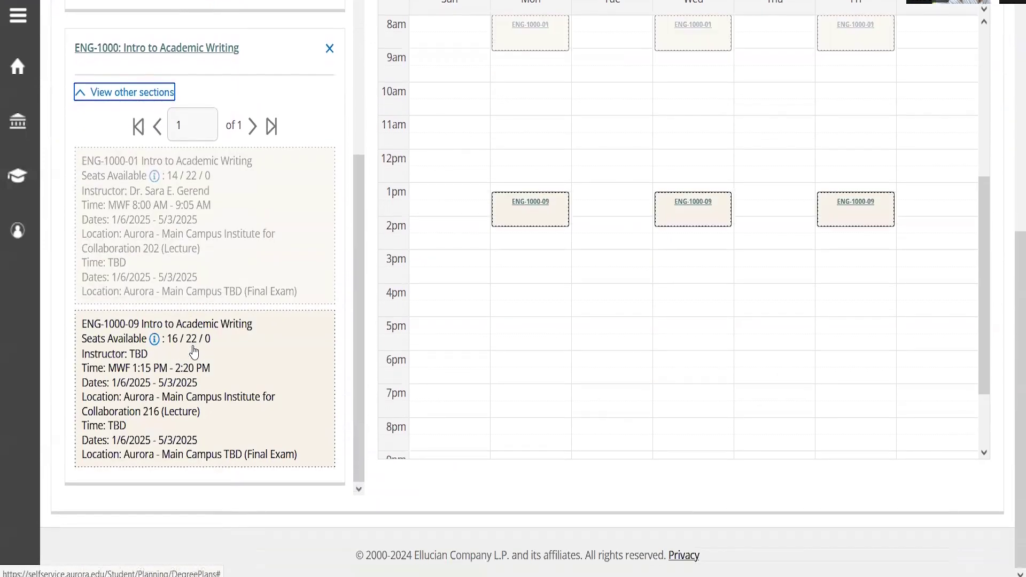
scroll(194, 348, up, 2)
scroll(241, 320, down, 2)
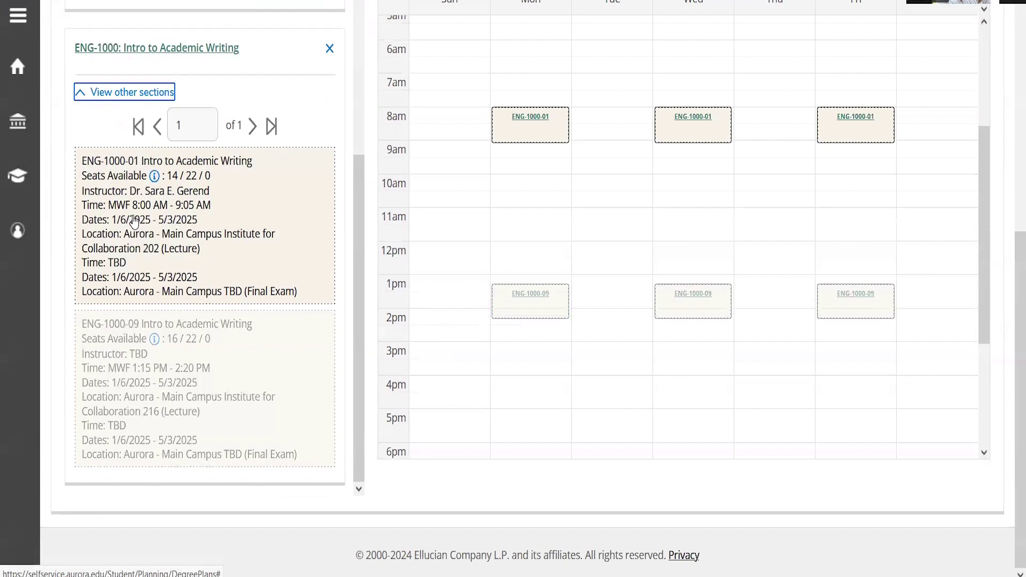
Step: Plan section ENG-1000-01 for Monday, Wednesday and Friday at 8am
click(209, 246)
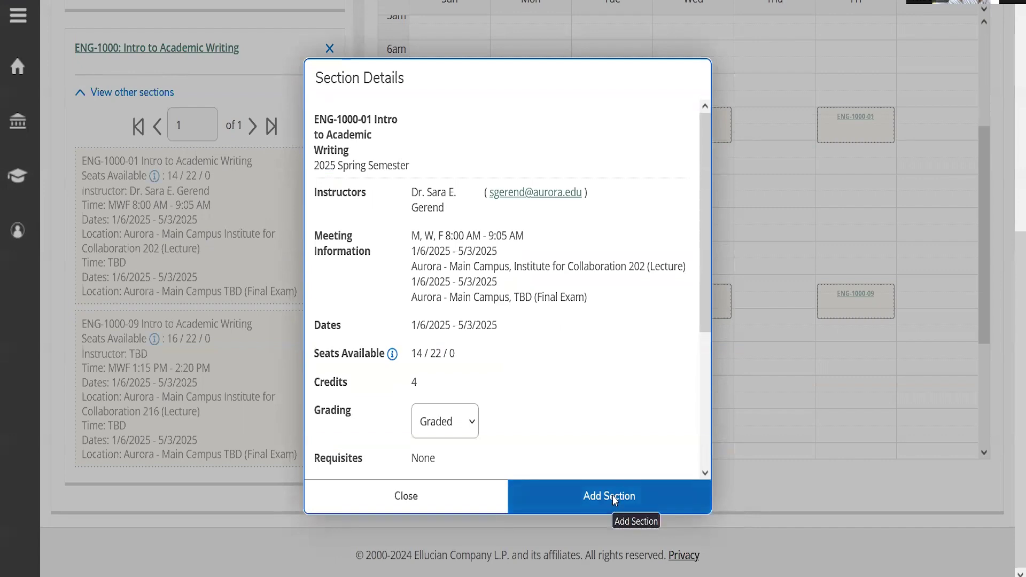
click(609, 496)
scroll(458, 449, up, 6)
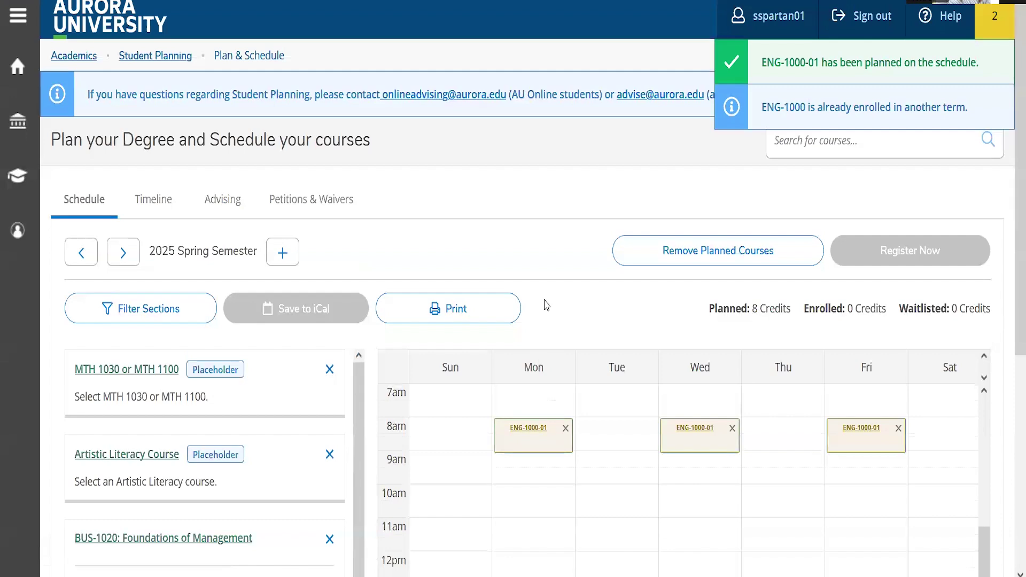
scroll(543, 300, down, 2)
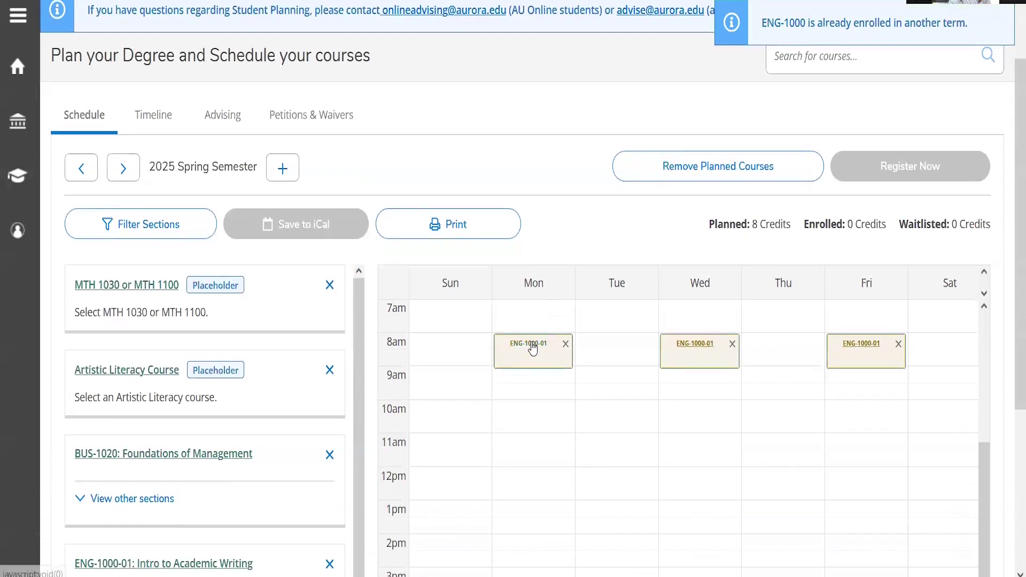
scroll(576, 309, down, 3)
scroll(575, 309, up, 5)
scroll(618, 177, down, 3)
scroll(614, 177, down, 2)
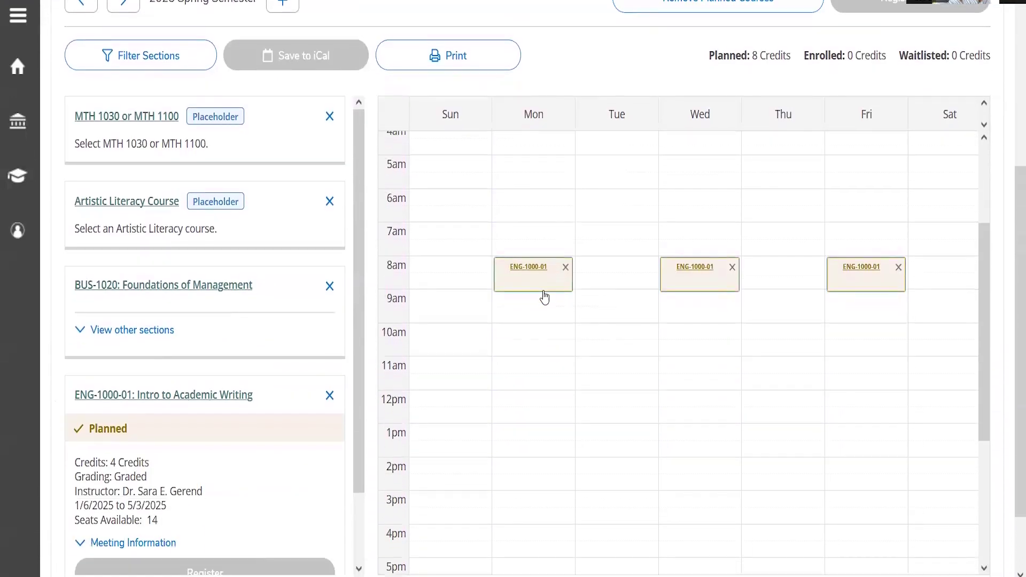
scroll(246, 341, down, 2)
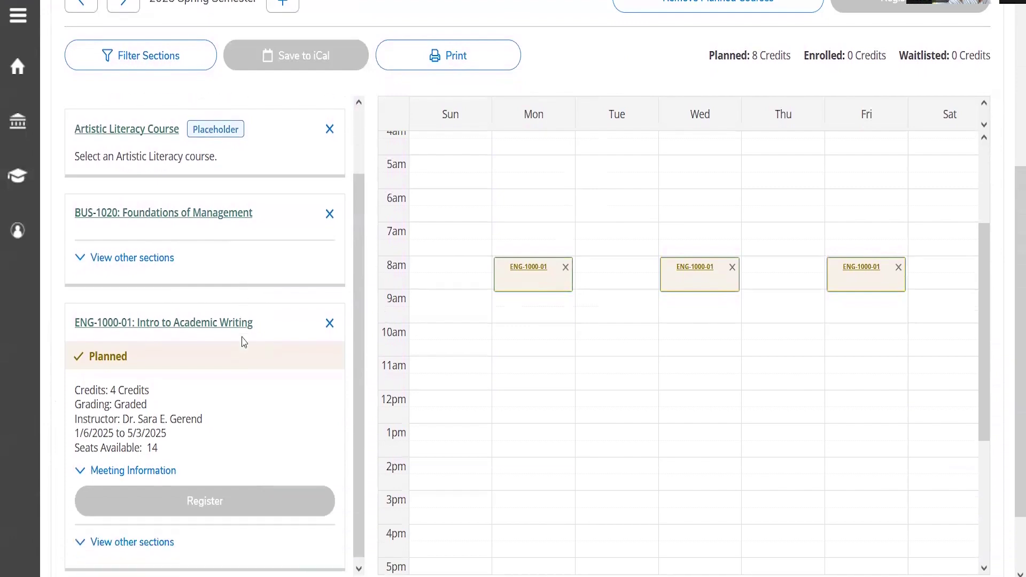
click(151, 255)
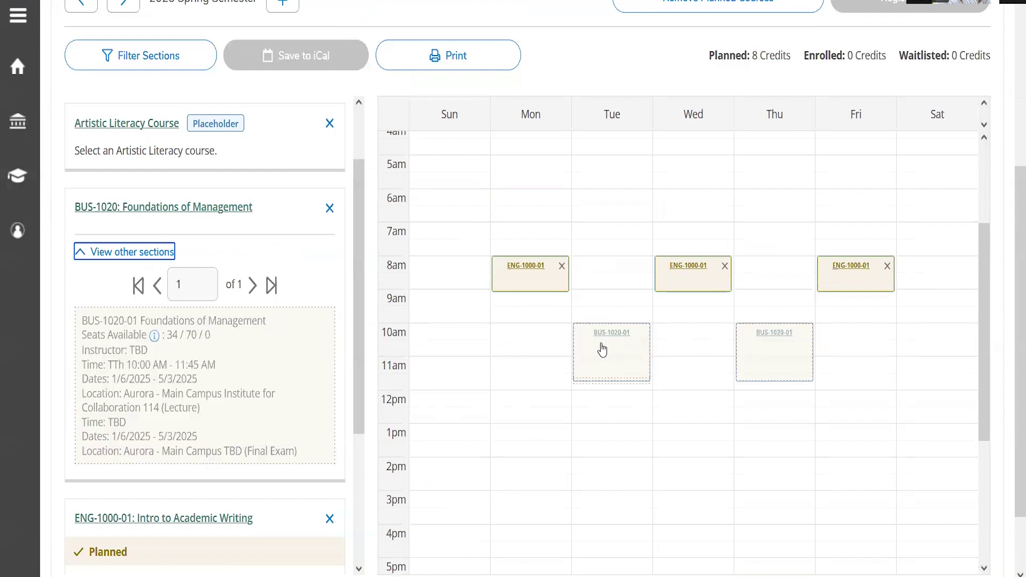
Step: Plan BUS-1020-01 Foundations of Management for Tuesday and Thursday at 10 AM
click(181, 393)
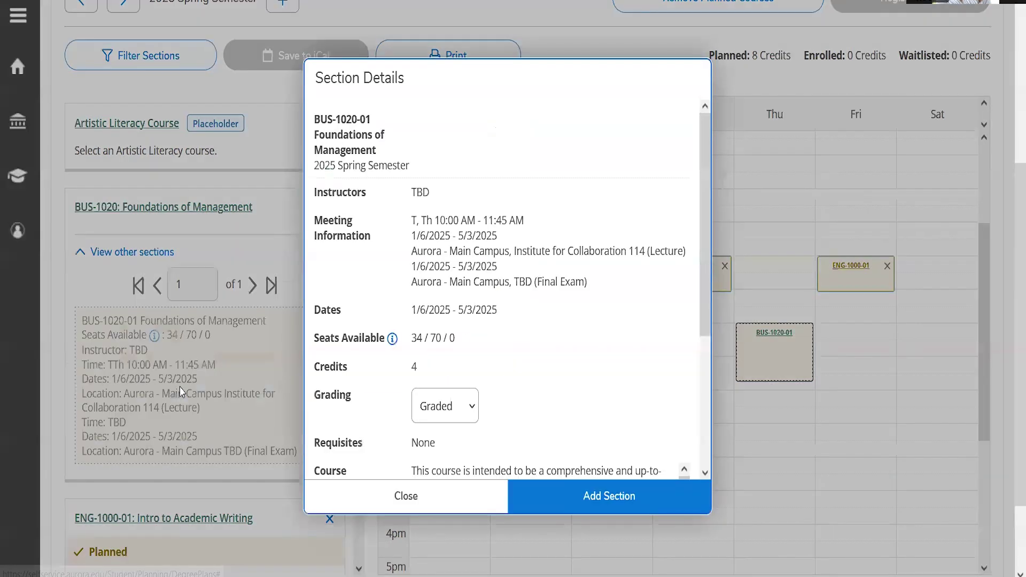
click(638, 492)
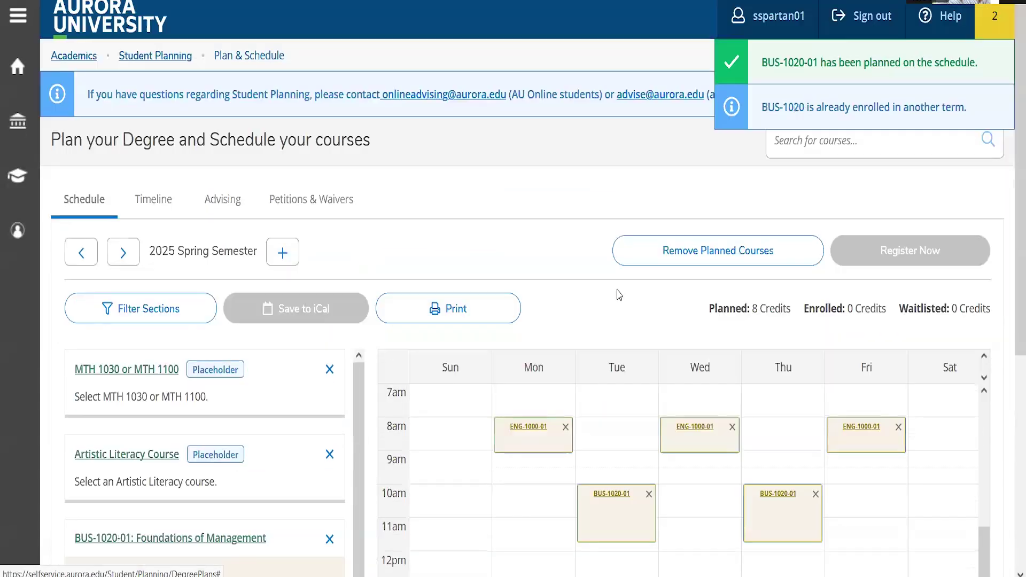
scroll(661, 273, down, 3)
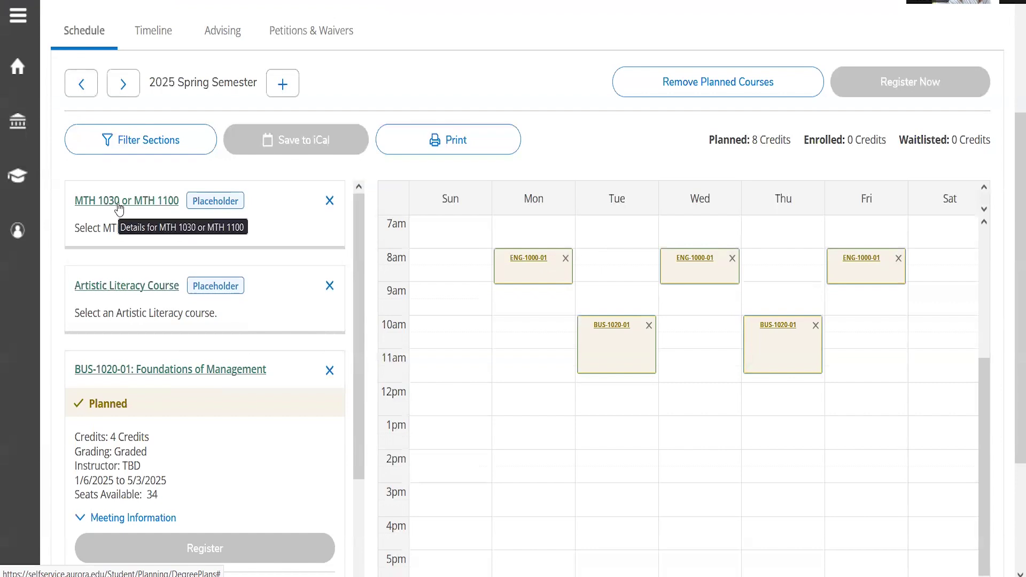
Step: Check the credit details of the MTH 1030 or MTH 1100 requirement
scroll(166, 206, up, 2)
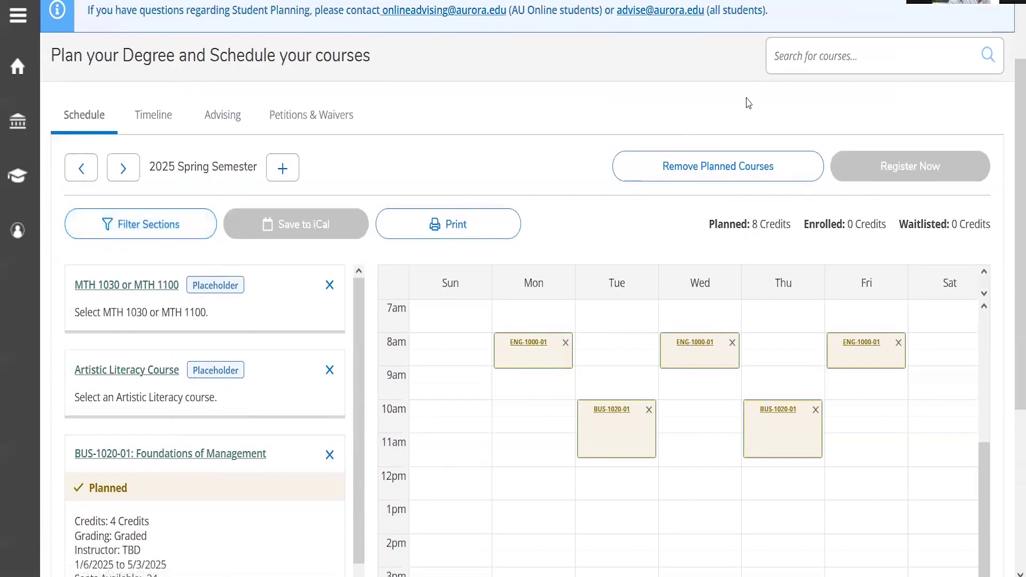
click(817, 59)
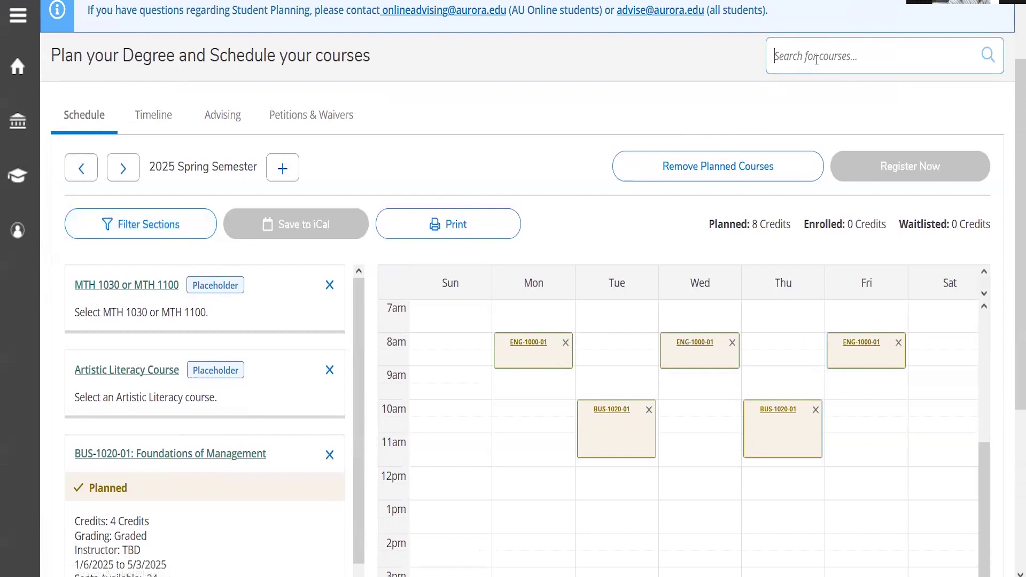
click(152, 288)
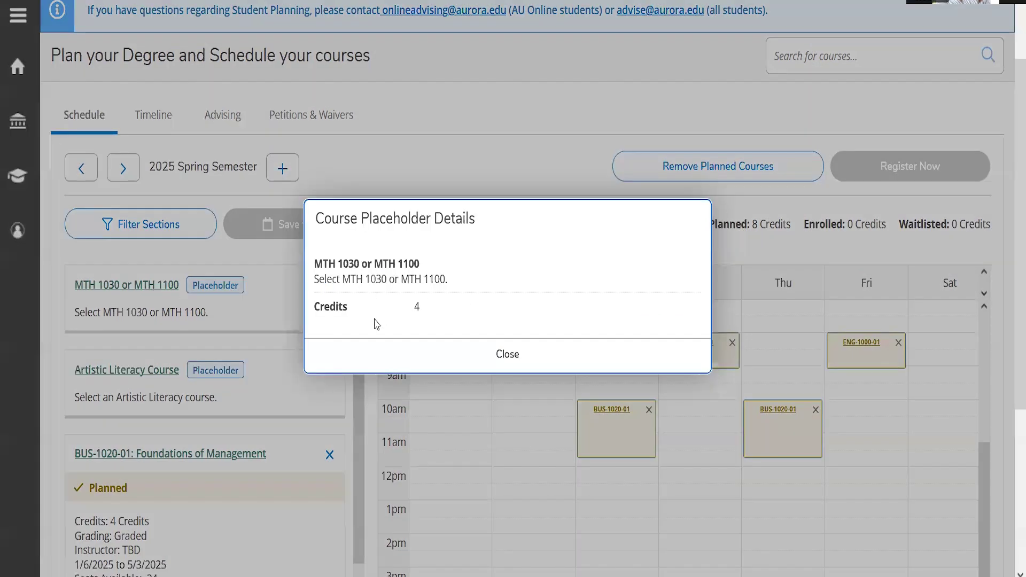
click(485, 365)
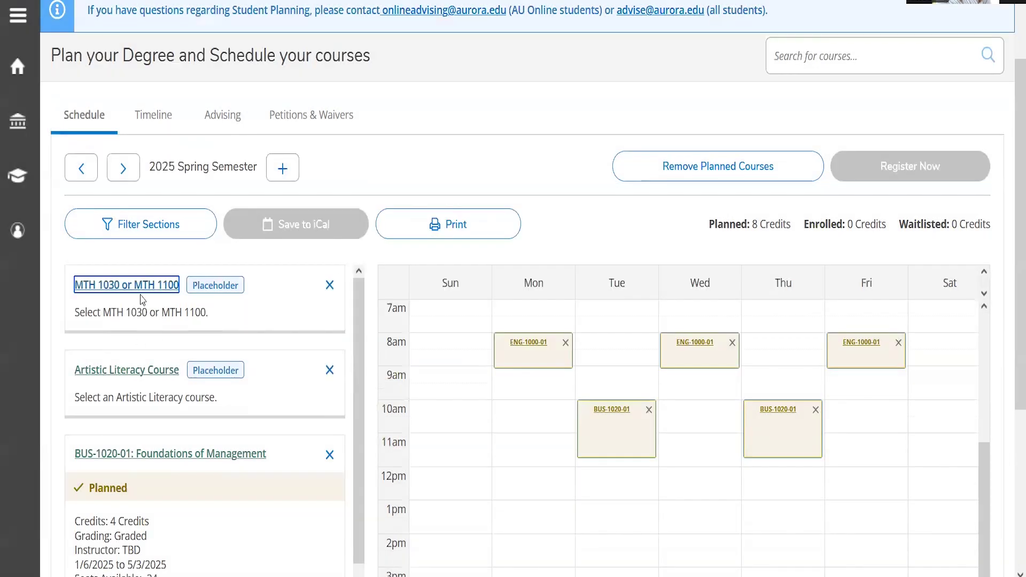
Step: Search the course catalog for mth1030
click(810, 58)
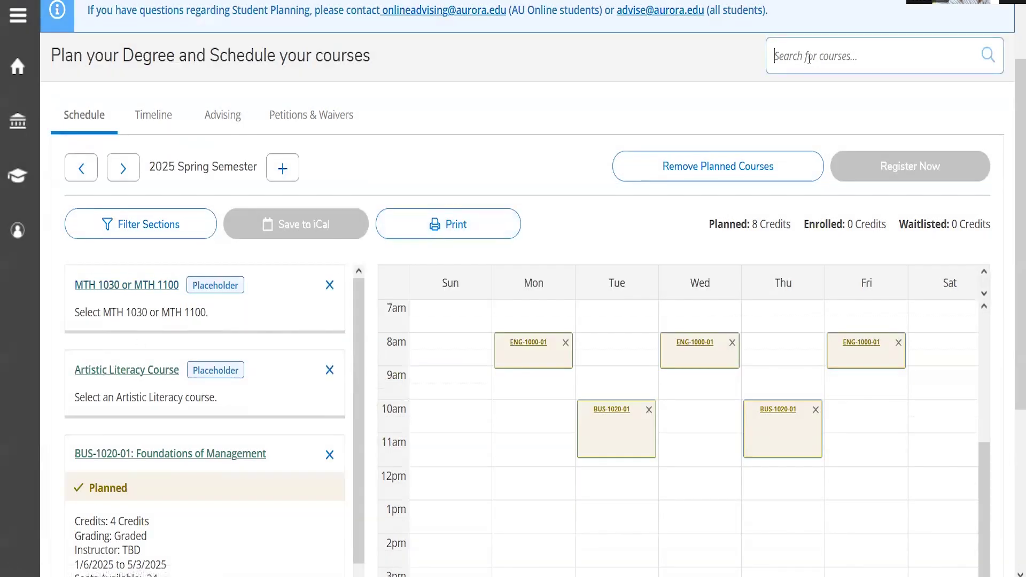
text(mth10)
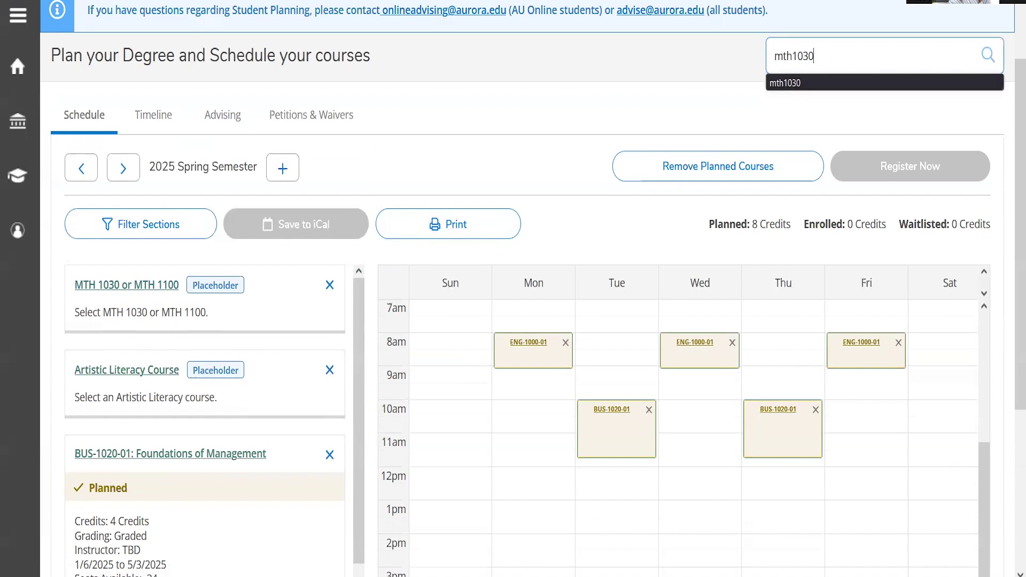
text(30)
key(Return)
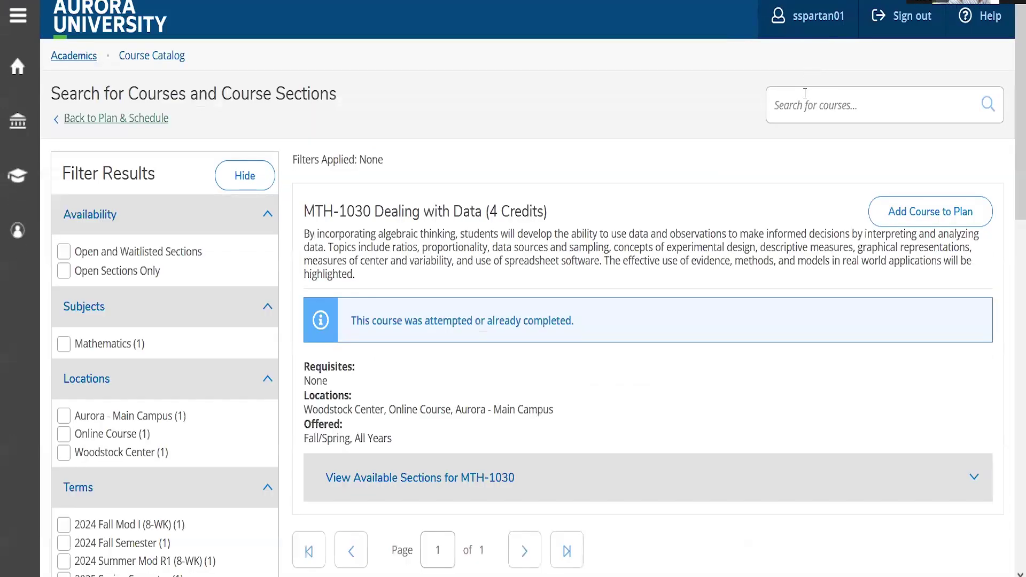
Step: Filter MTH-1030 results to Aurora - Main Campus, 2025 Spring Semester and open sections only
scroll(550, 235, down, 2)
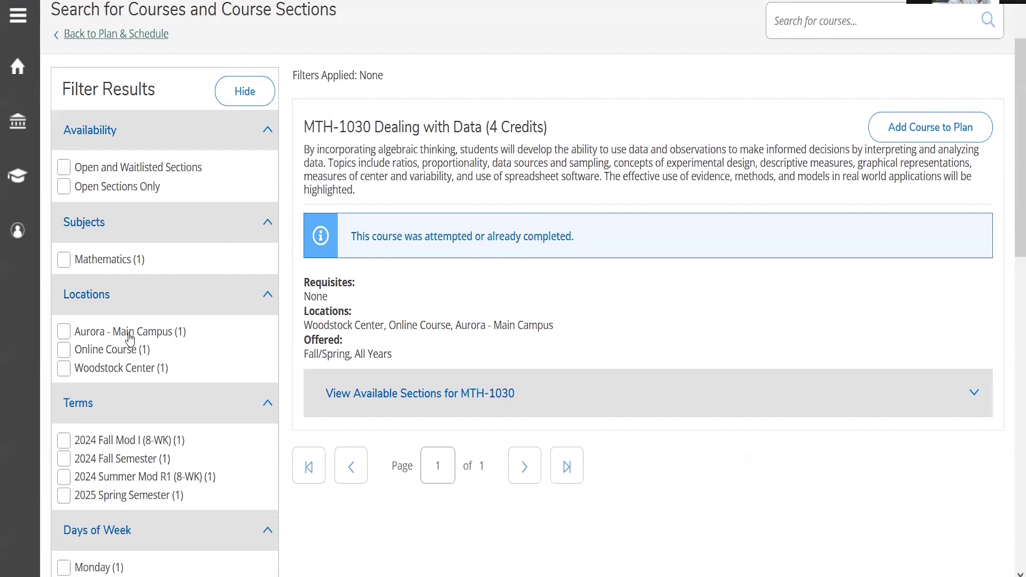
click(92, 337)
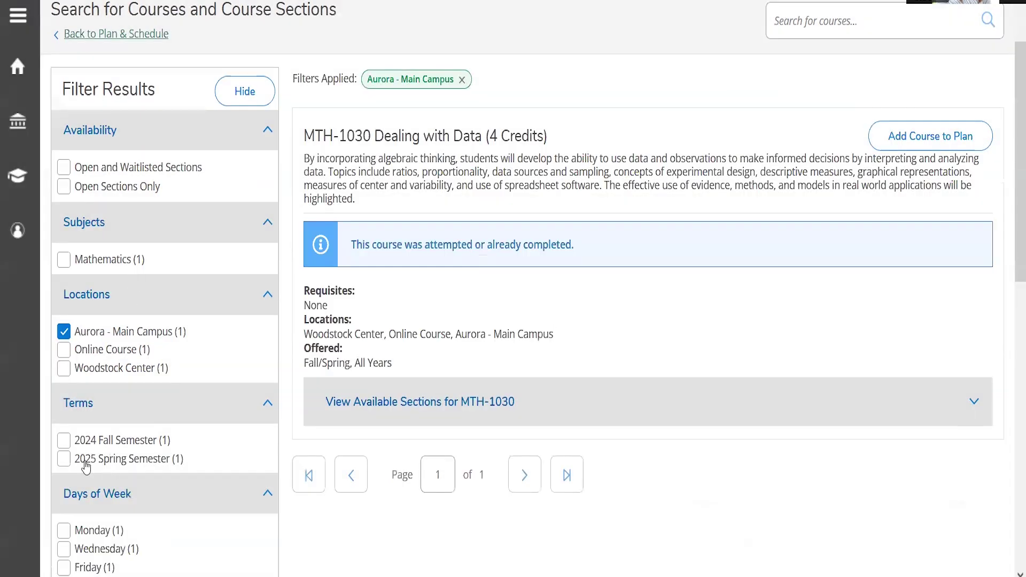
click(86, 460)
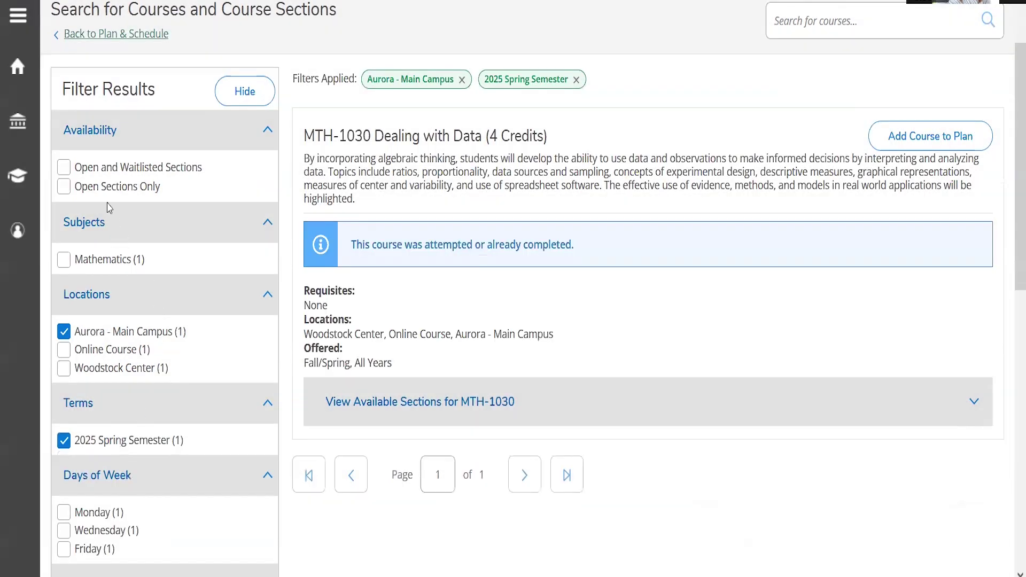
click(105, 187)
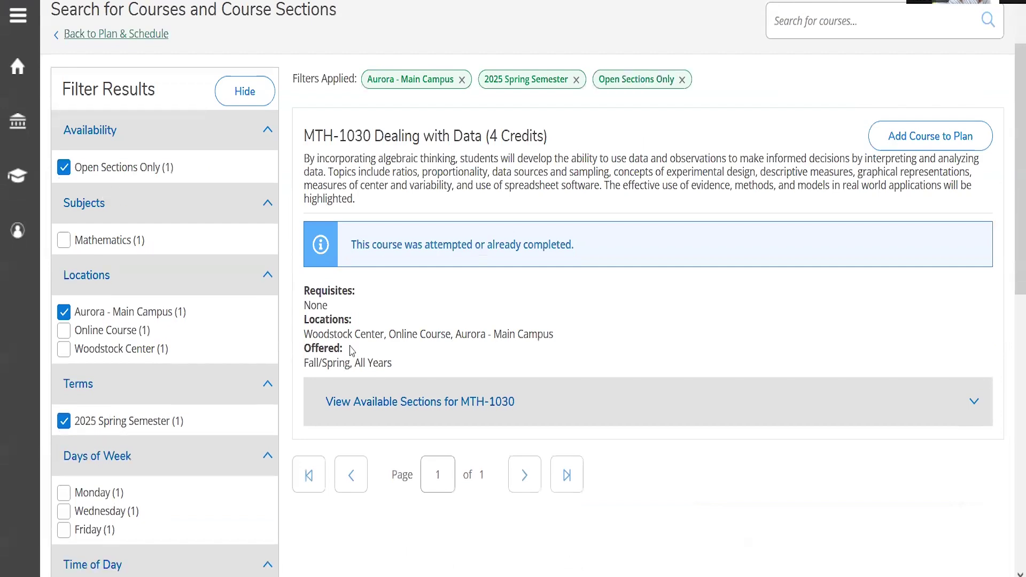
click(417, 401)
scroll(457, 255, down, 5)
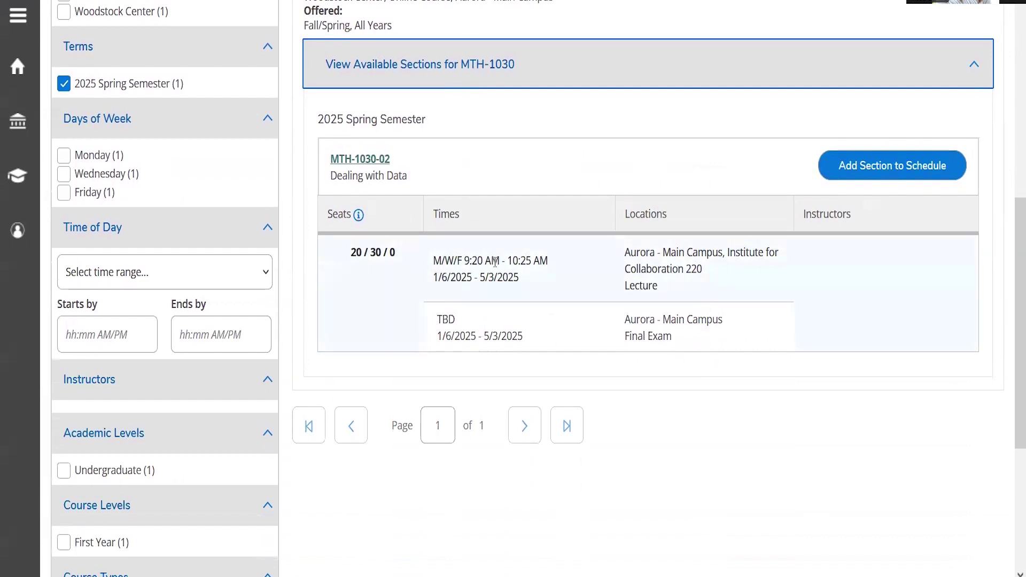
Step: Add section MTH-1030-02 (MWF 9:20–10:25 AM) to the schedule
click(915, 169)
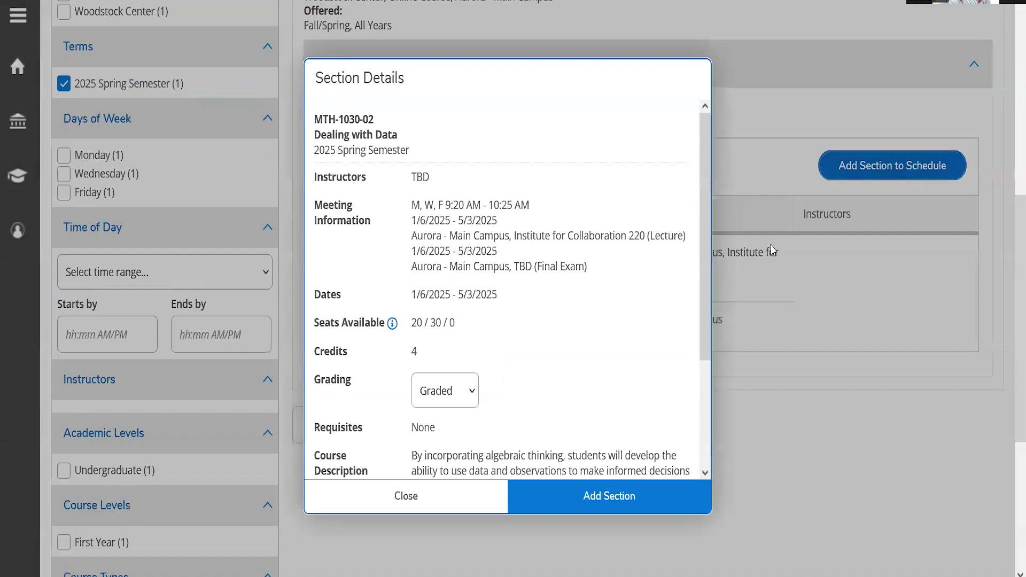
click(603, 489)
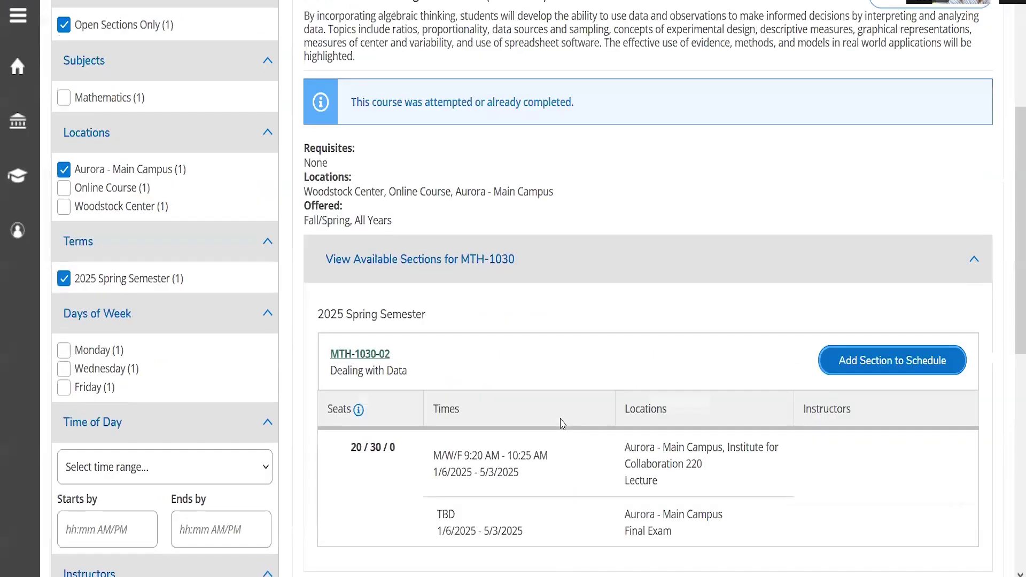
scroll(812, 86, up, 5)
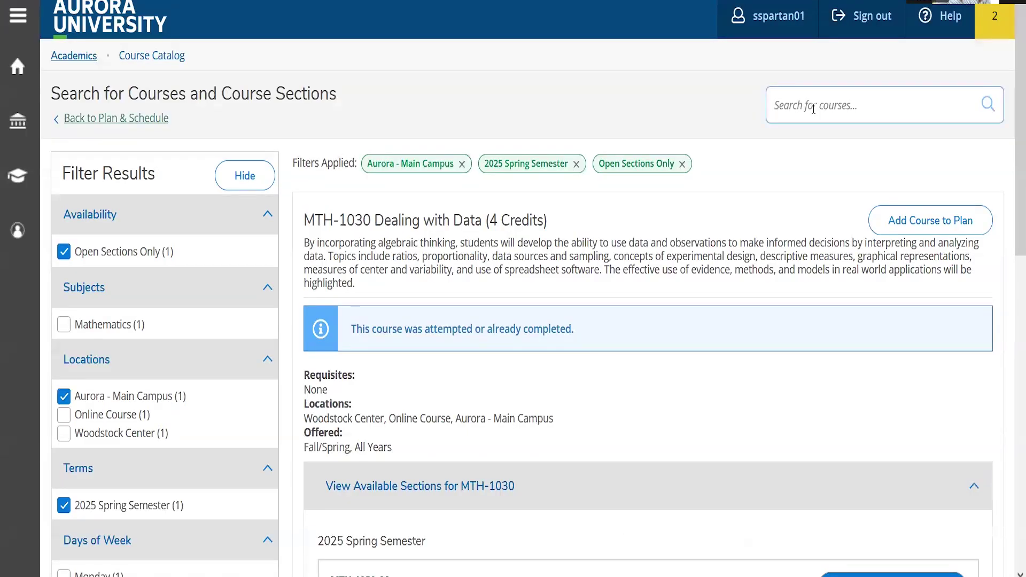
Step: Search for mth1100, filtered to open Aurora - Main Campus 2025 Spring sections
text(mth11)
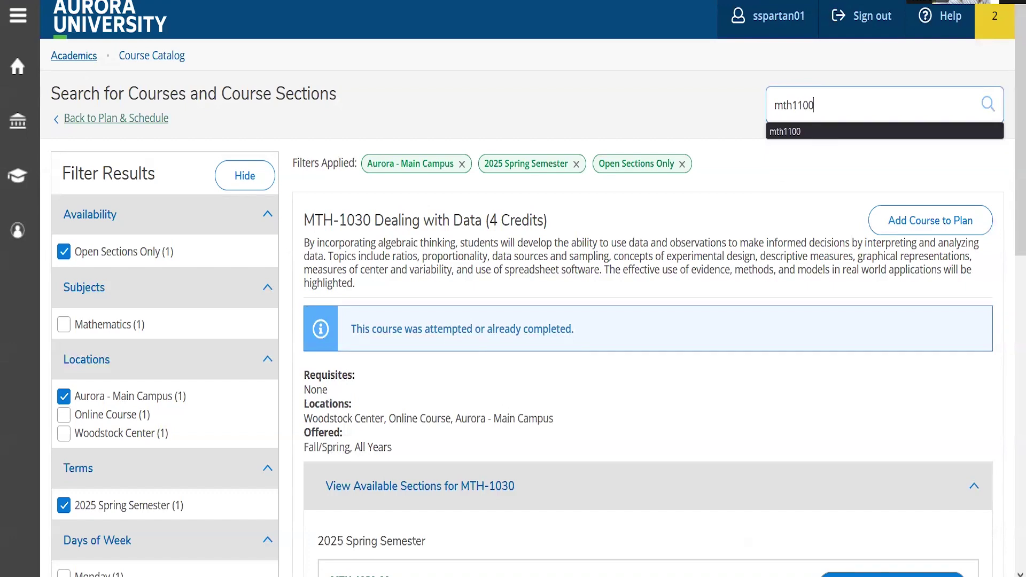
text(00)
key(Return)
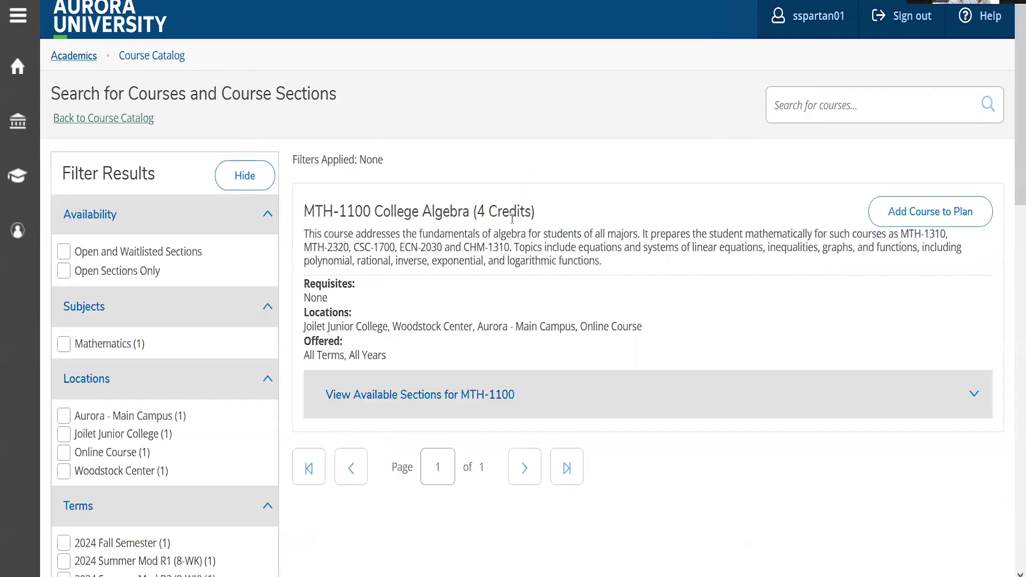
click(111, 274)
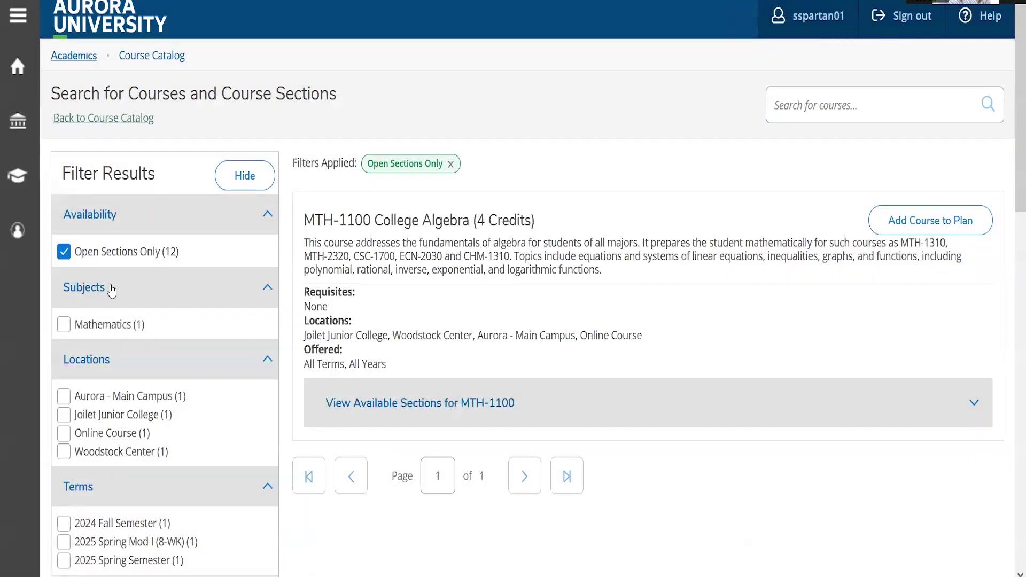
click(108, 401)
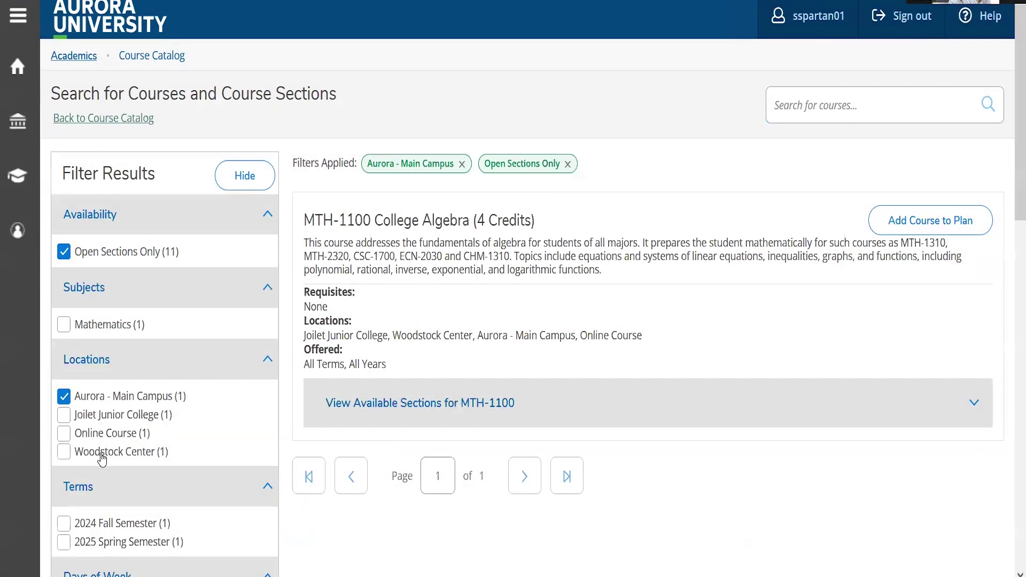
click(104, 545)
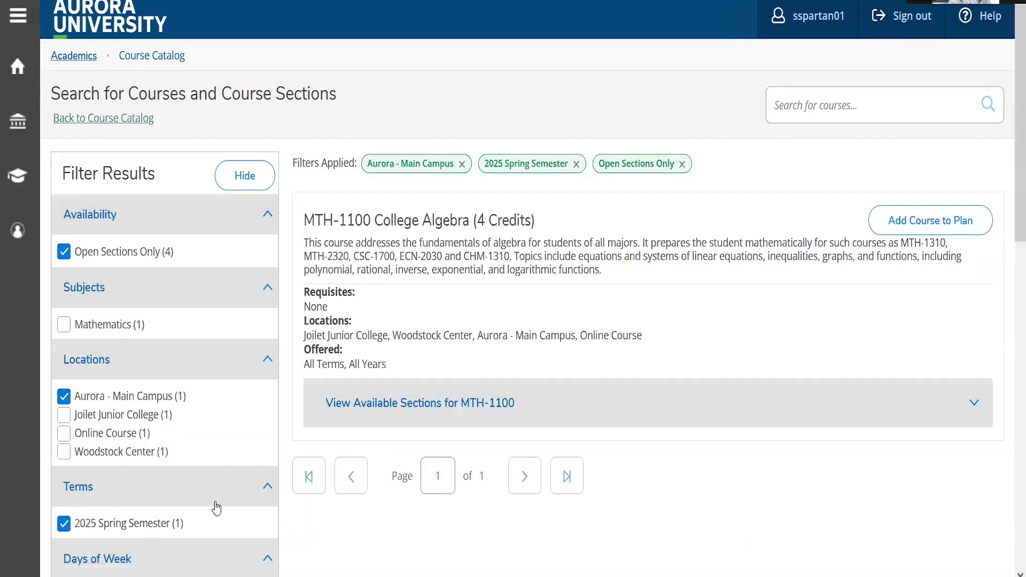
click(421, 404)
Step: Plan College Algebra section MTH-1100-05 (MWF 12:00–1:05 PM), then return to the home page
scroll(422, 395, down, 6)
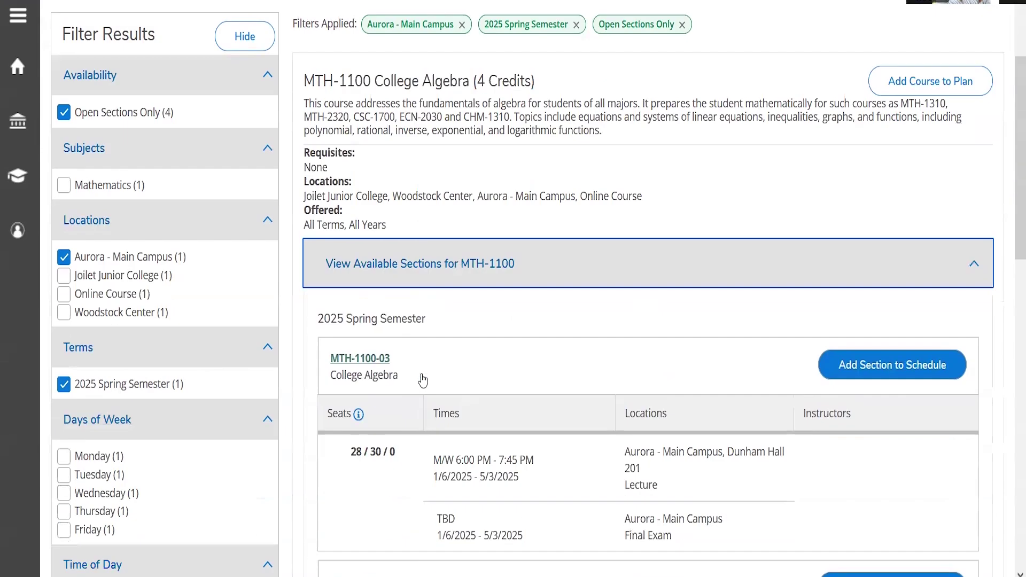
scroll(423, 378, down, 10)
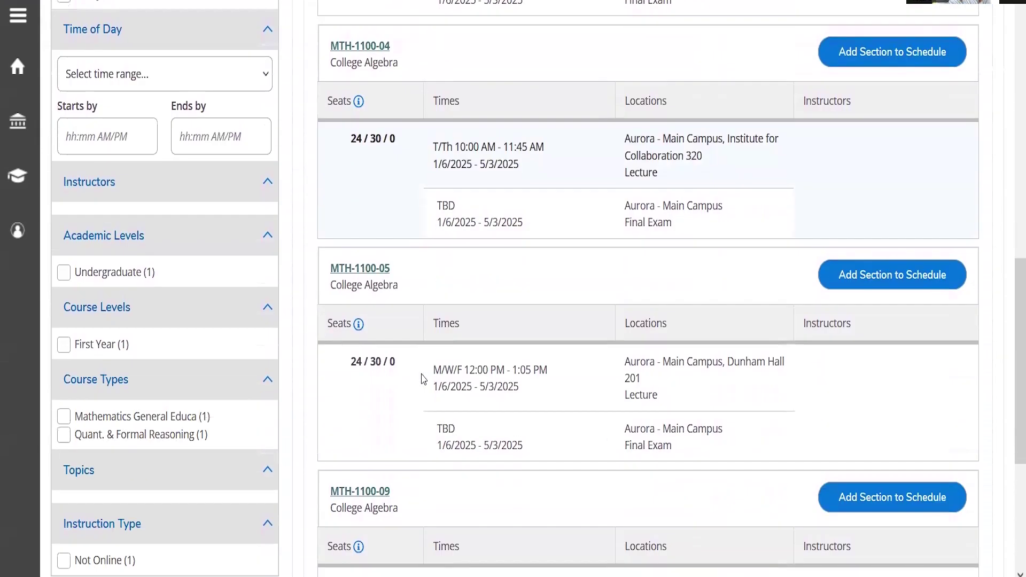
scroll(422, 378, up, 7)
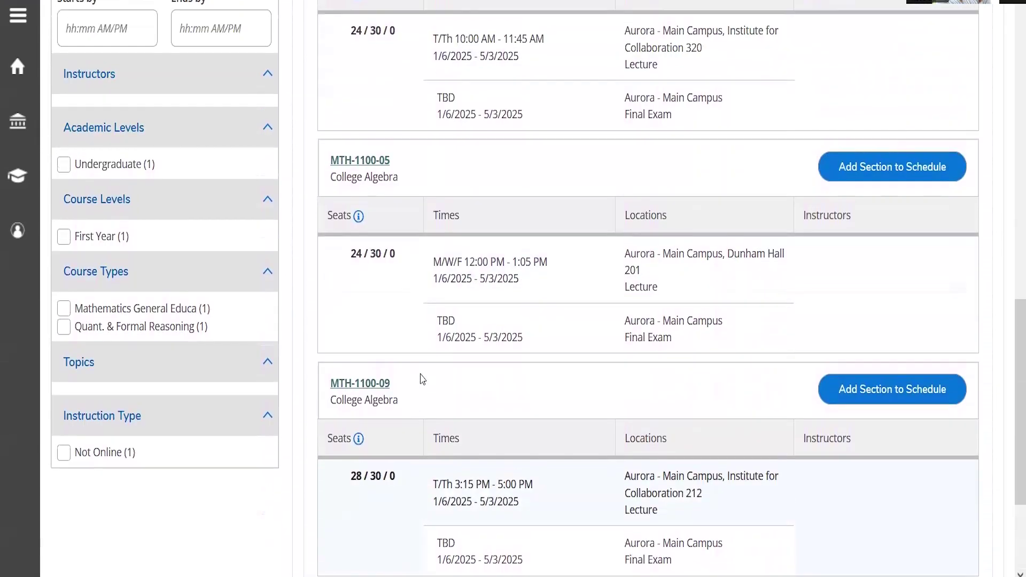
scroll(422, 378, up, 3)
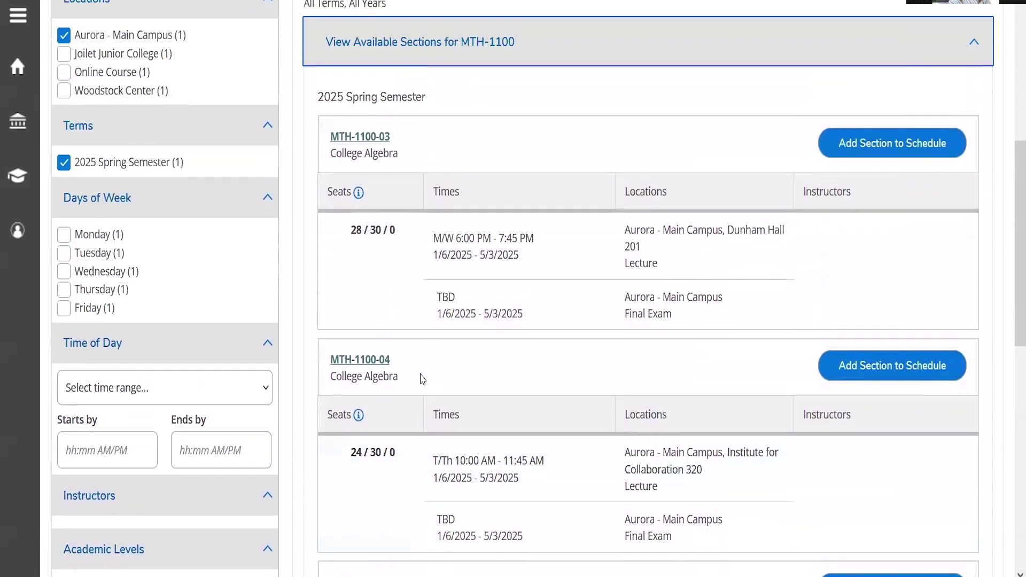
scroll(424, 379, up, 2)
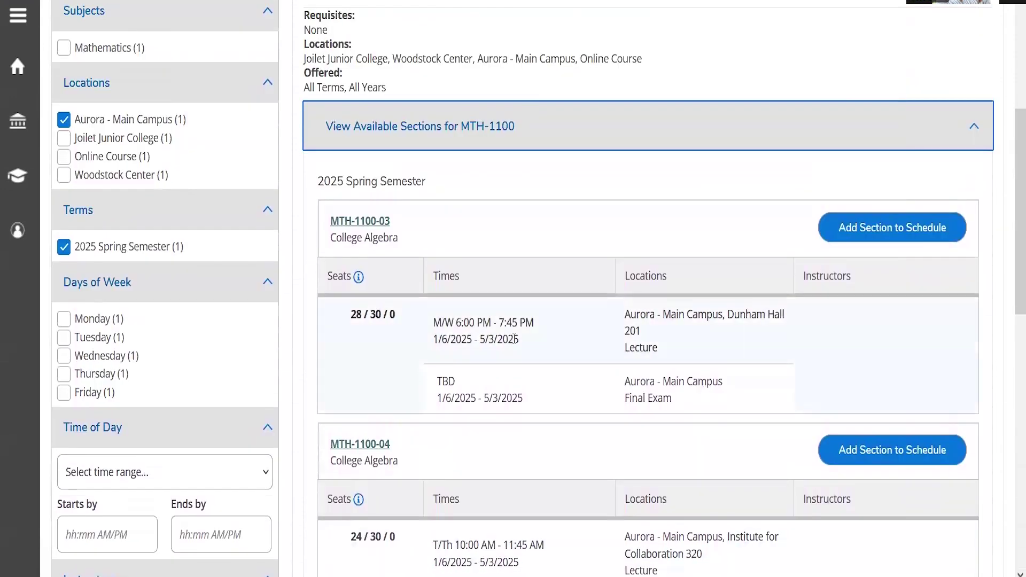
scroll(490, 315, down, 5)
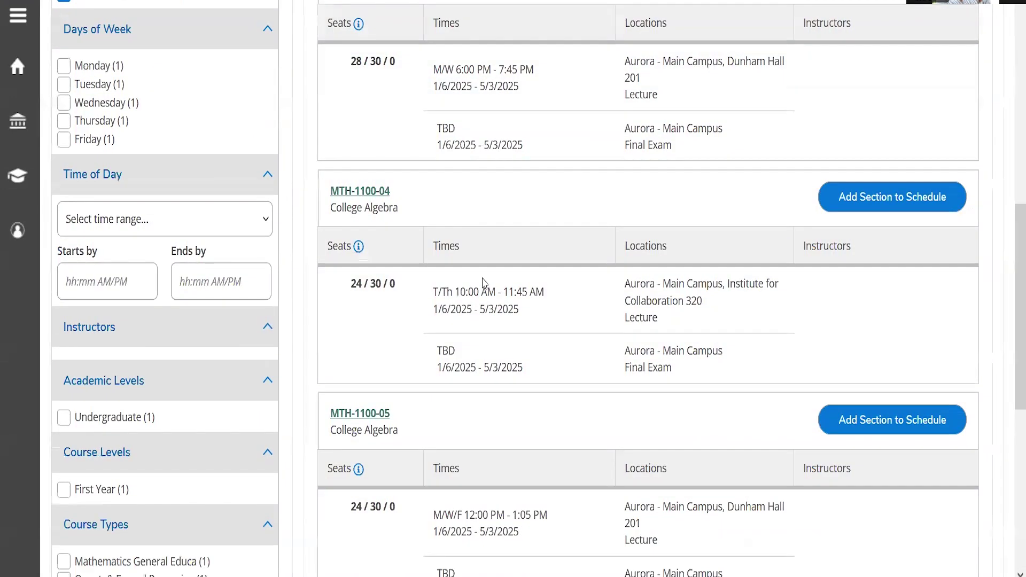
scroll(475, 293, down, 3)
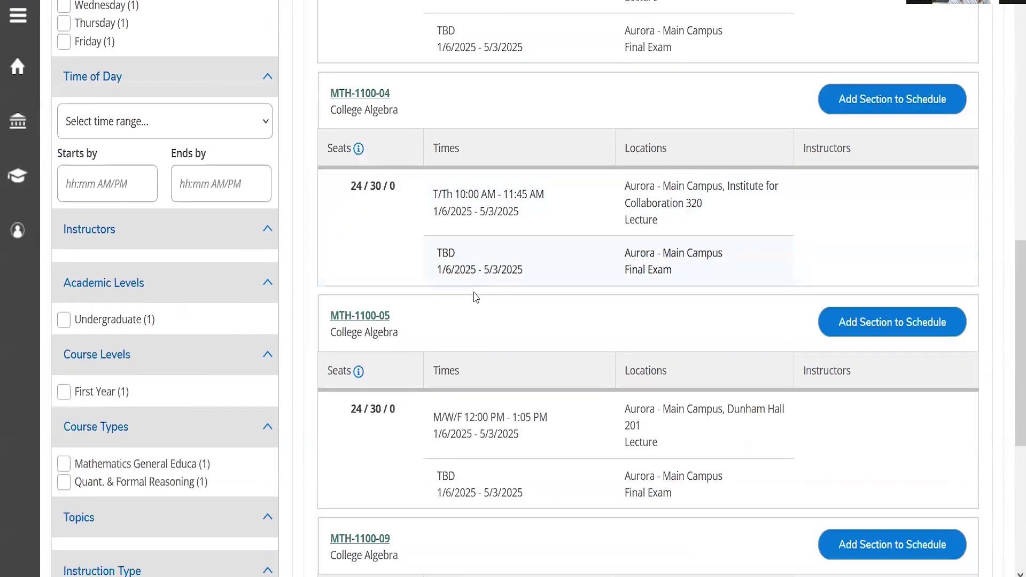
scroll(478, 331, down, 3)
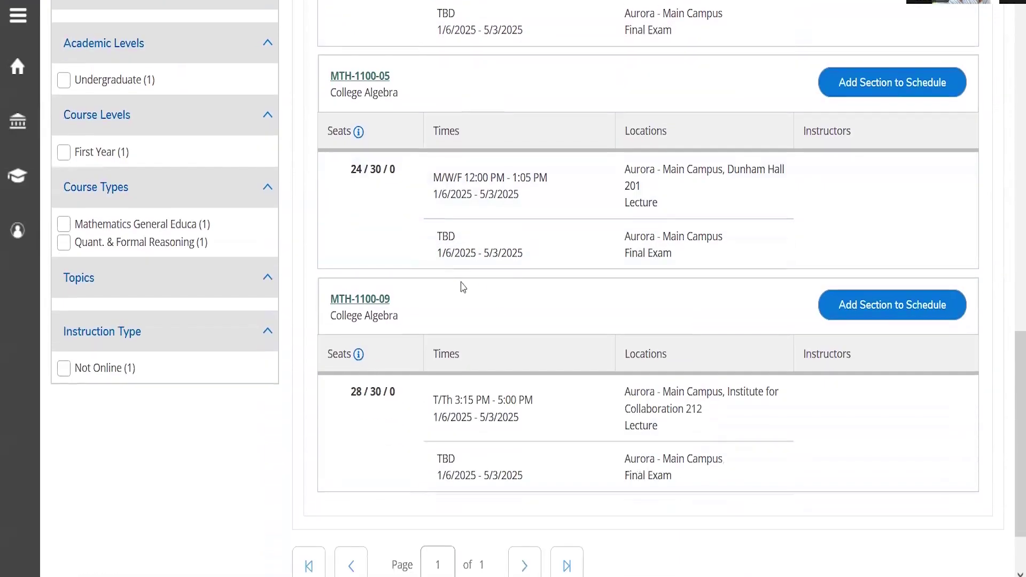
scroll(499, 151, up, 2)
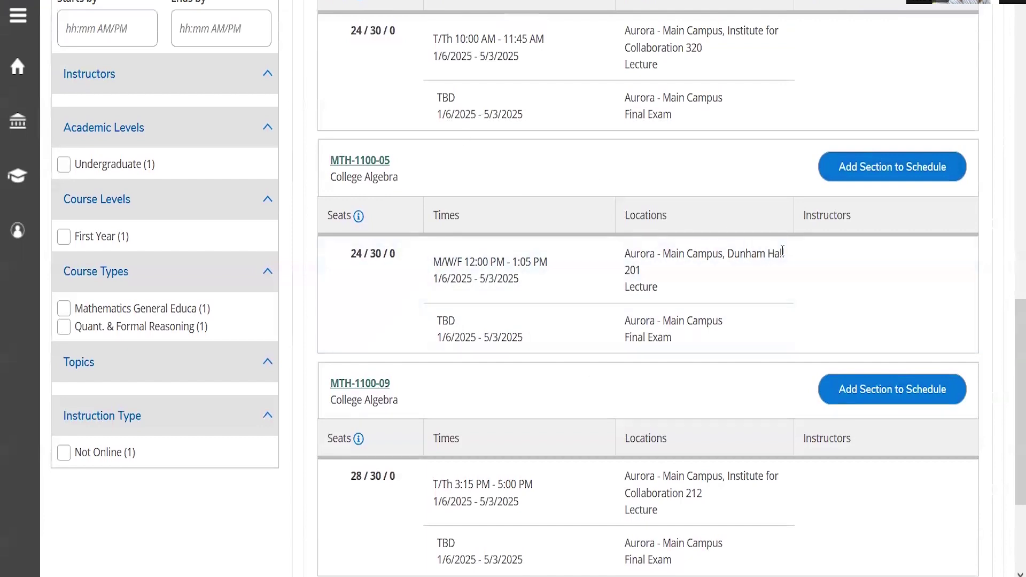
click(857, 172)
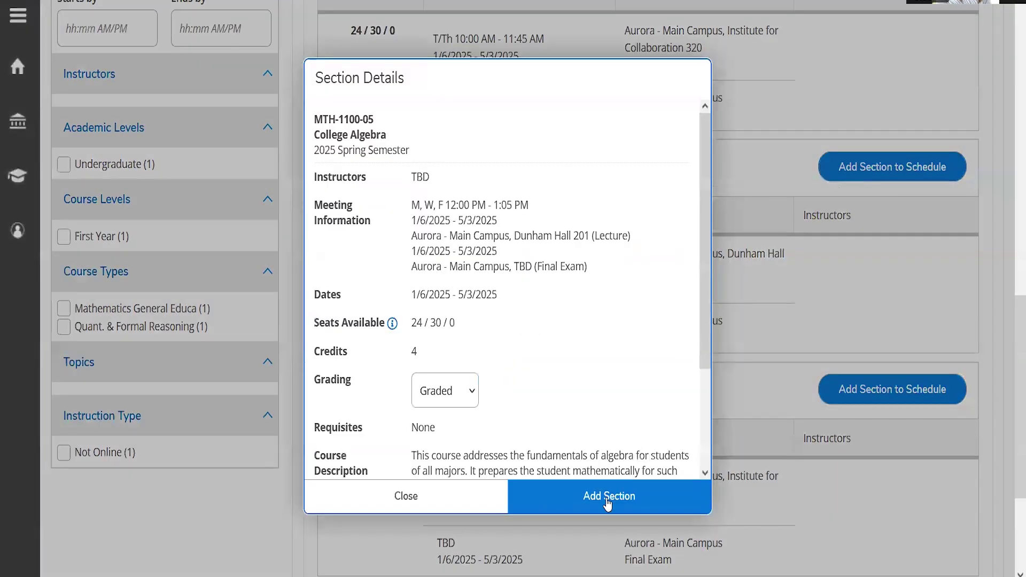
click(607, 501)
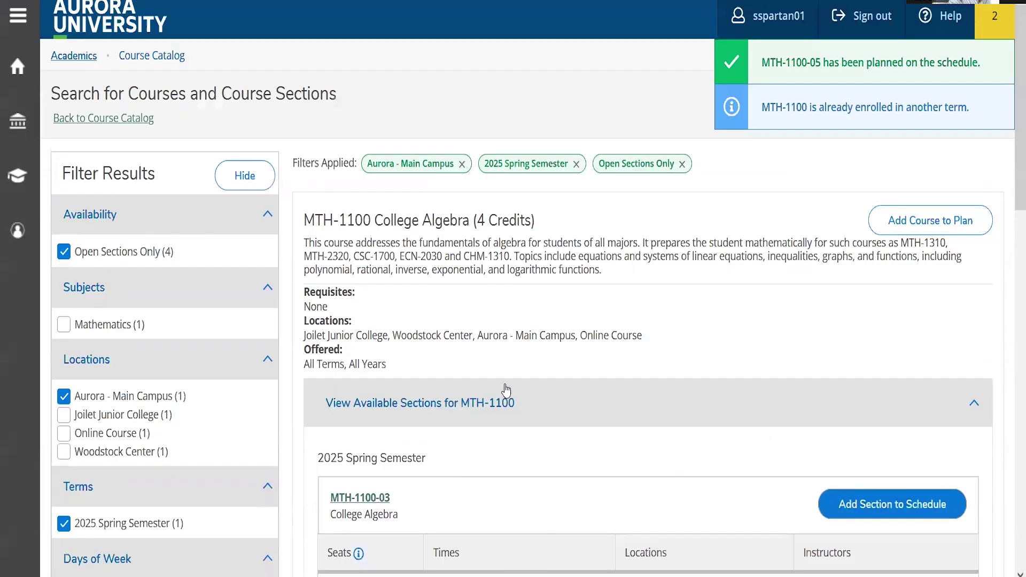
click(23, 76)
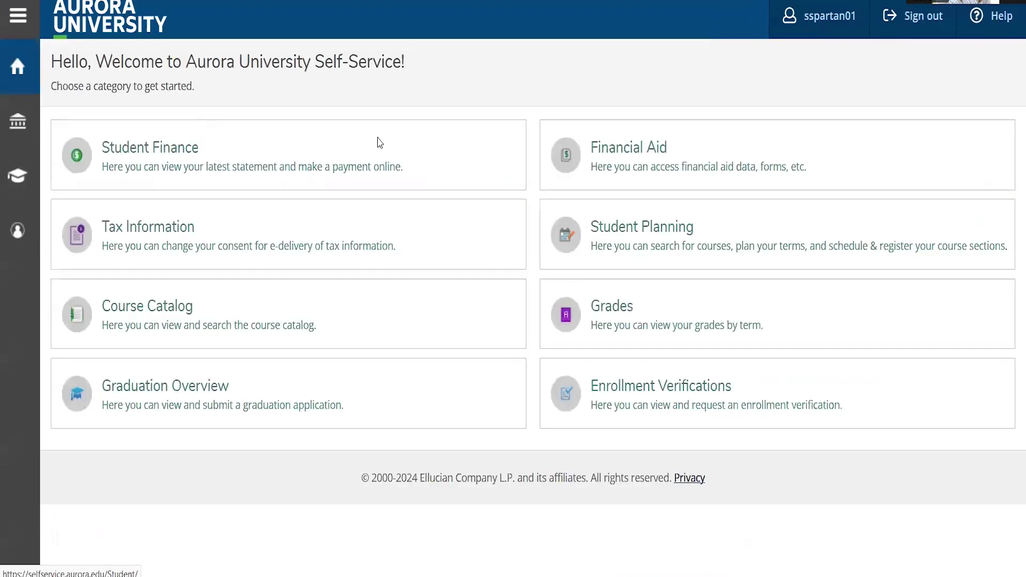
Step: Review the 2025 Spring calendar with ENG-1000-01, MTH-1030-02, BUS-1020-01 and MTH-1100-05 planned
click(645, 234)
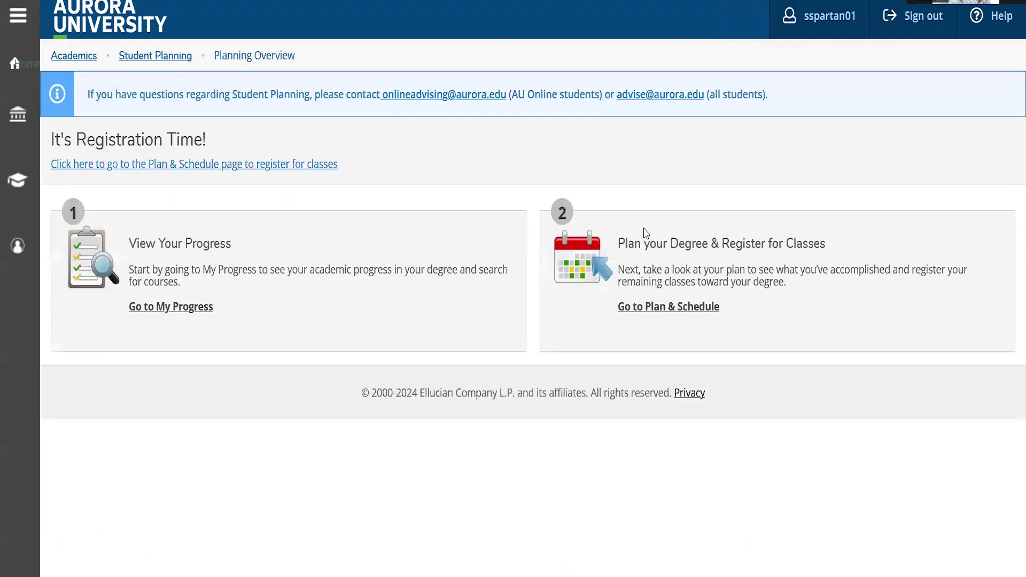
click(666, 315)
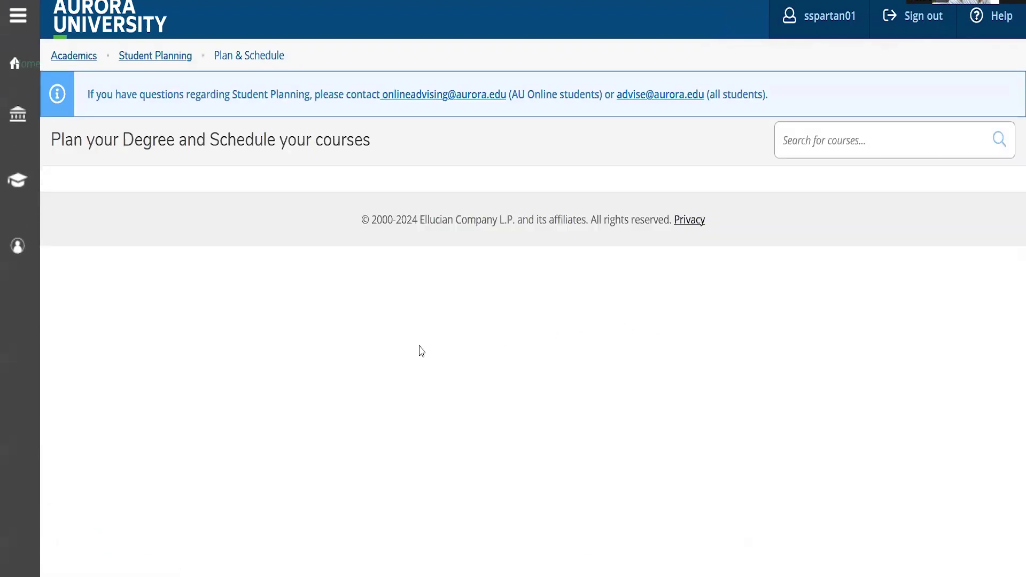
scroll(206, 200, down, 1)
scroll(206, 199, down, 2)
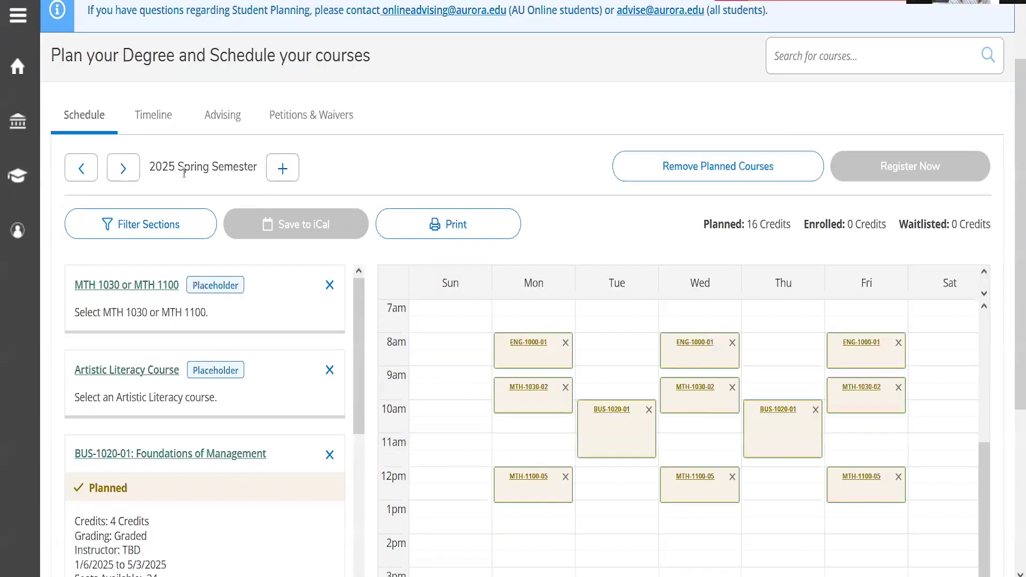
scroll(339, 135, down, 3)
scroll(278, 201, down, 7)
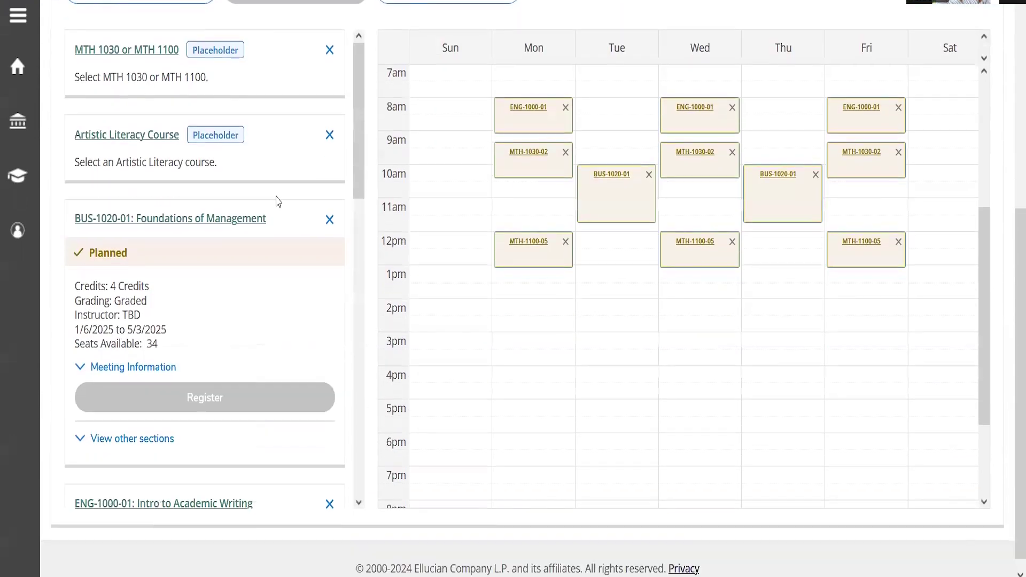
scroll(274, 209, down, 10)
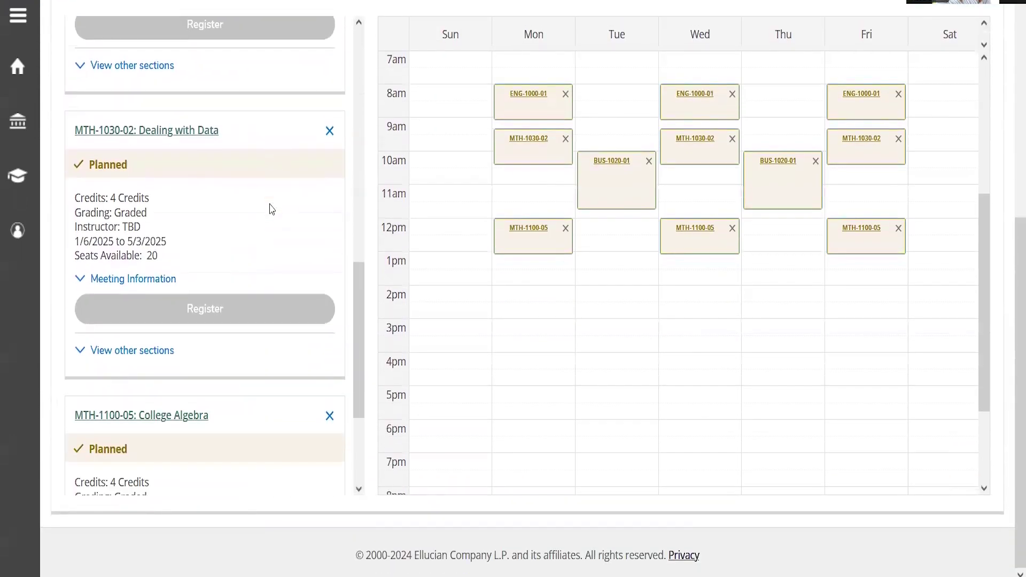
scroll(272, 208, down, 1)
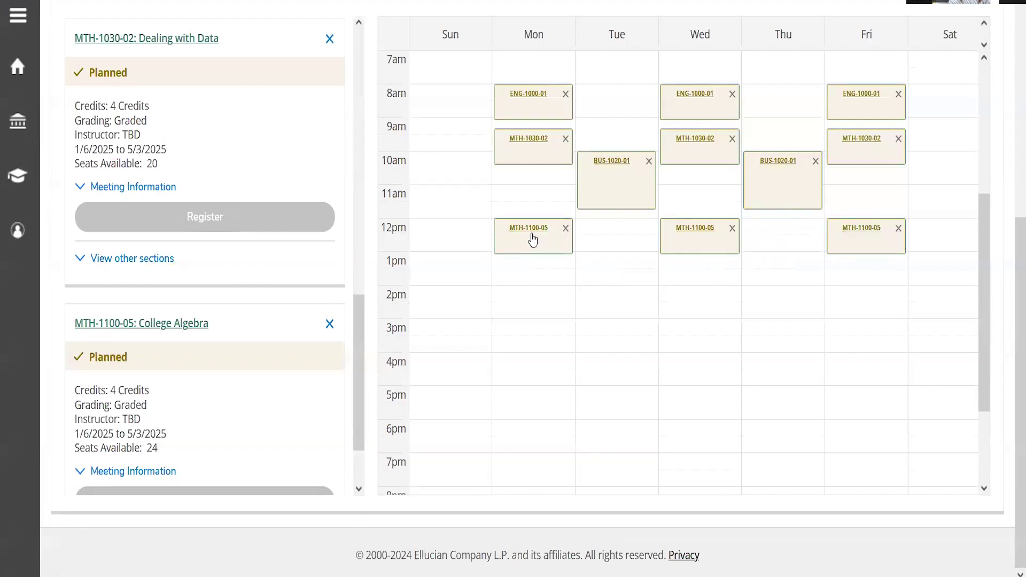
scroll(280, 188, up, 2)
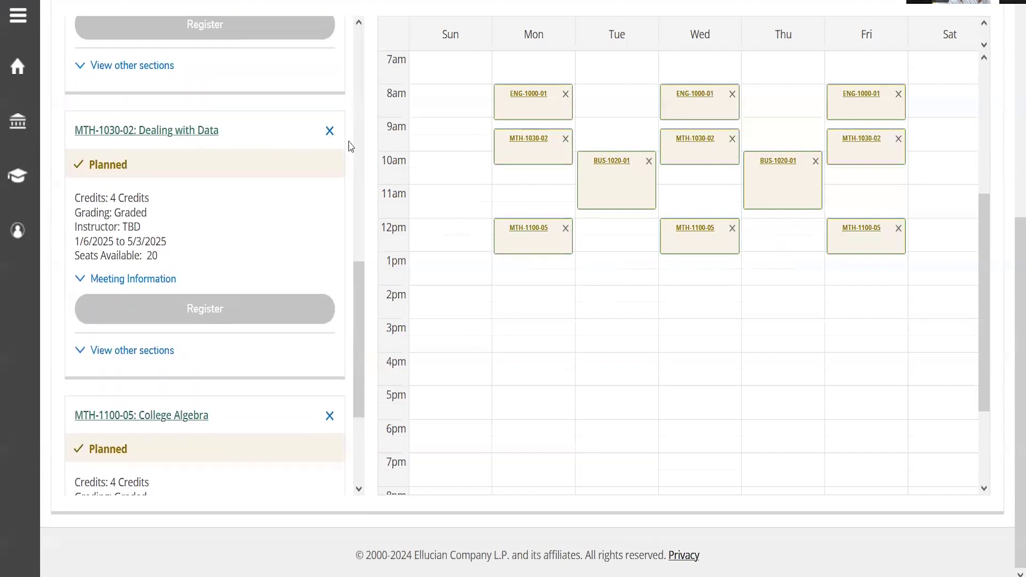
Step: Remove MTH-1030-02 Dealing with Data from the plan, leaving 2025 Spring at 12 credits
click(329, 131)
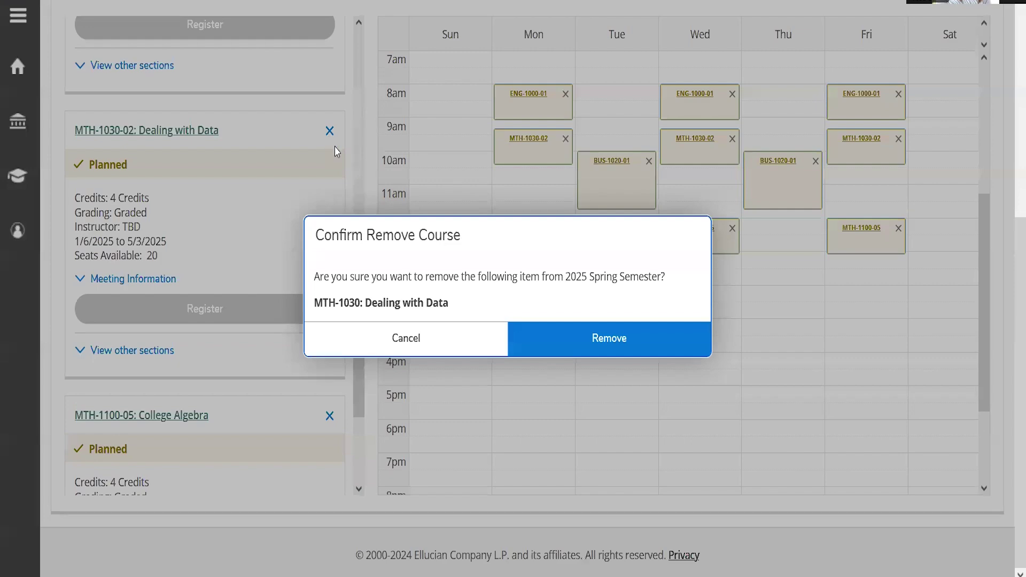
click(603, 338)
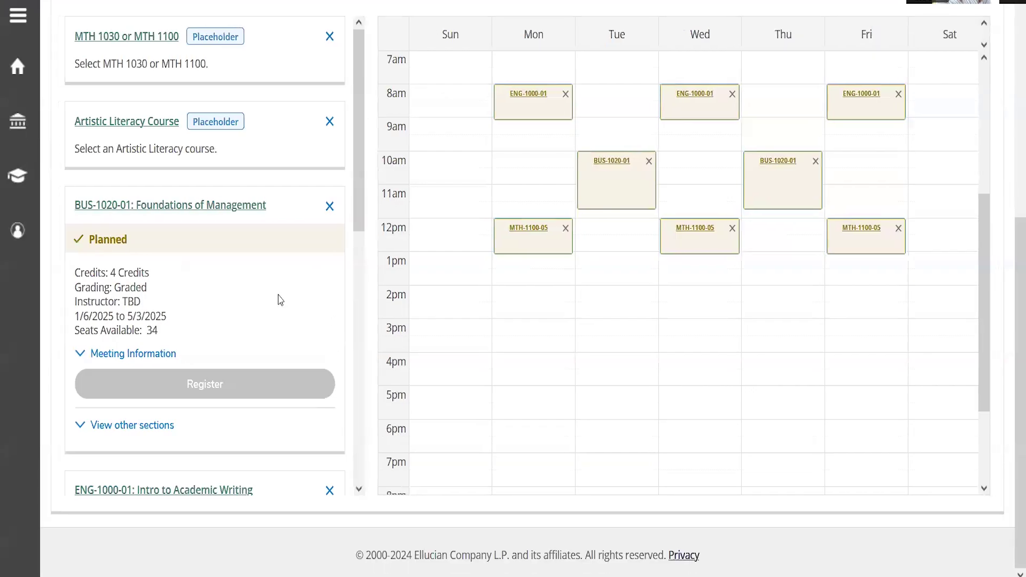
scroll(280, 298, up, 2)
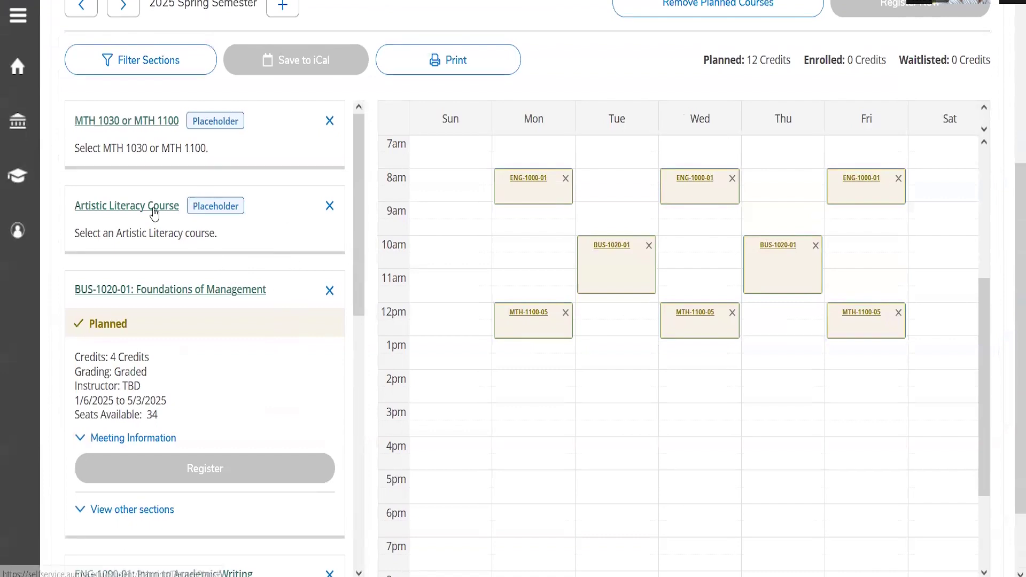
scroll(154, 213, up, 2)
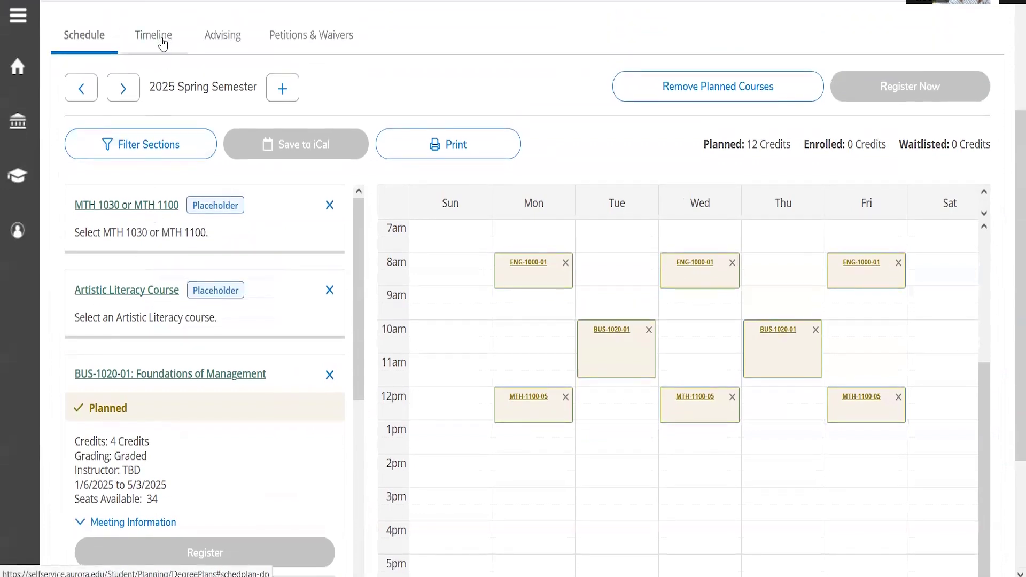
click(160, 51)
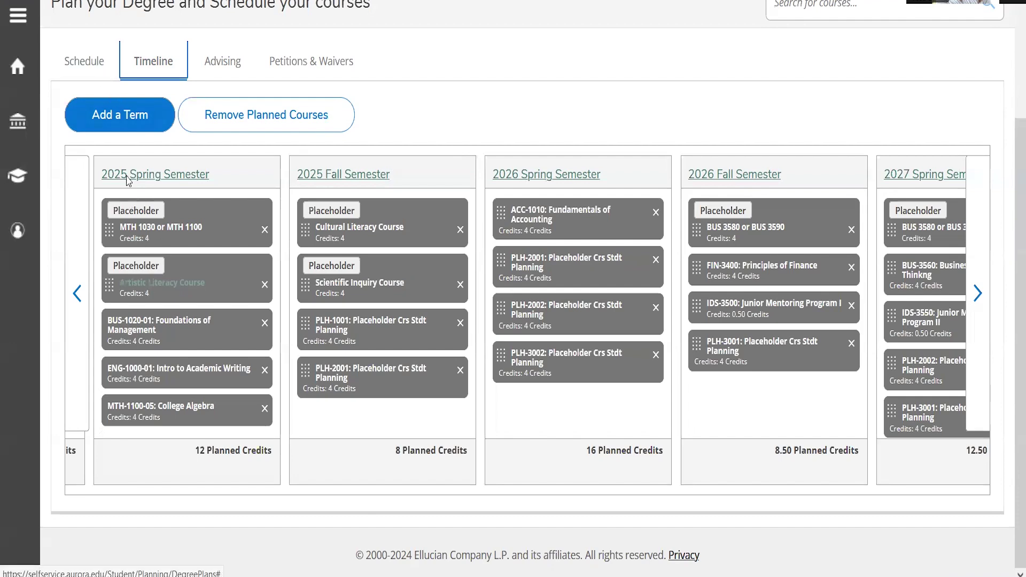
click(95, 63)
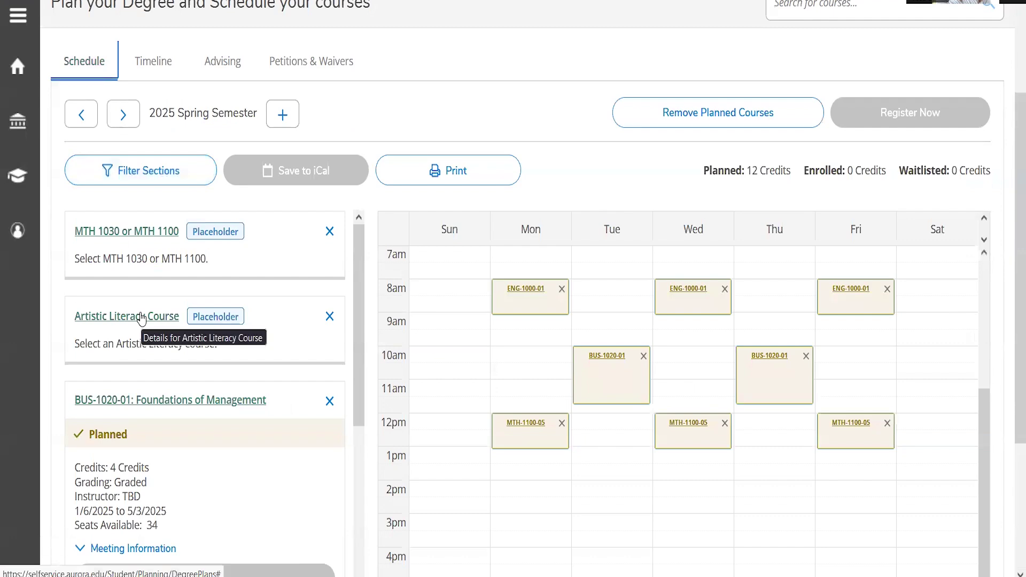
click(142, 318)
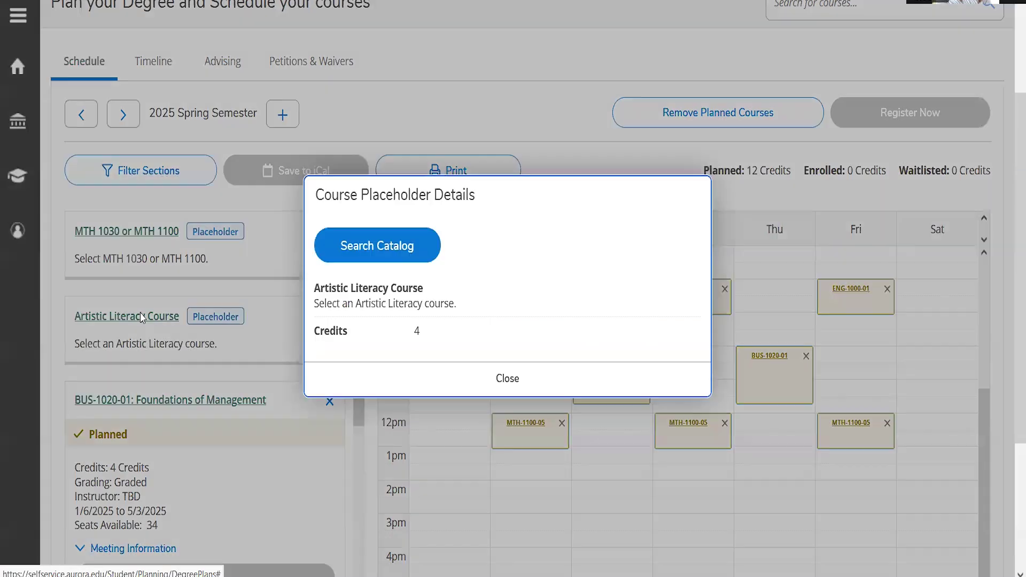
Step: Search Artistic Literacy courses, filtered to open sections, Aurora - Main Campus and 2025 Spring Semester
click(403, 257)
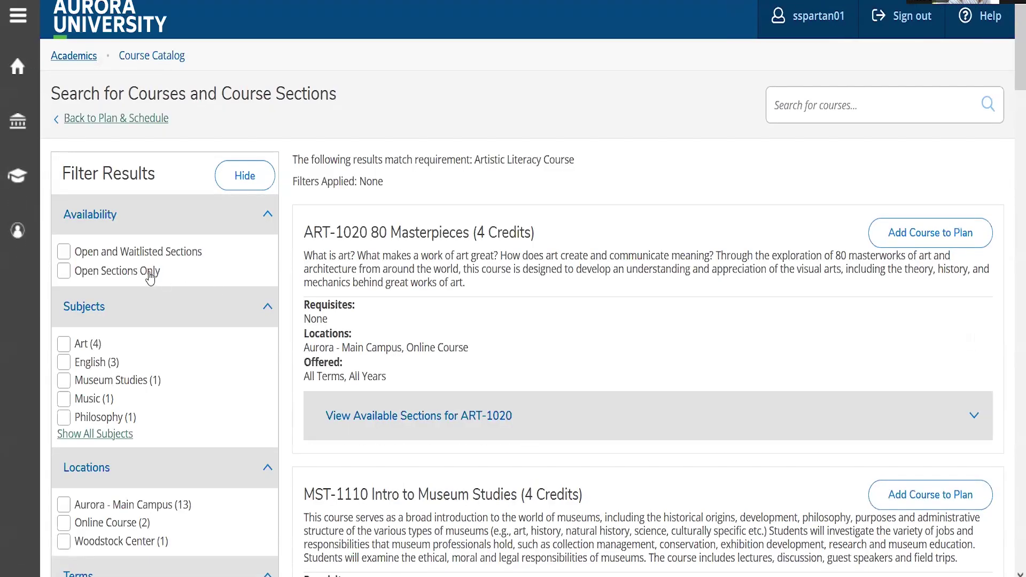
scroll(151, 276, down, 2)
click(130, 190)
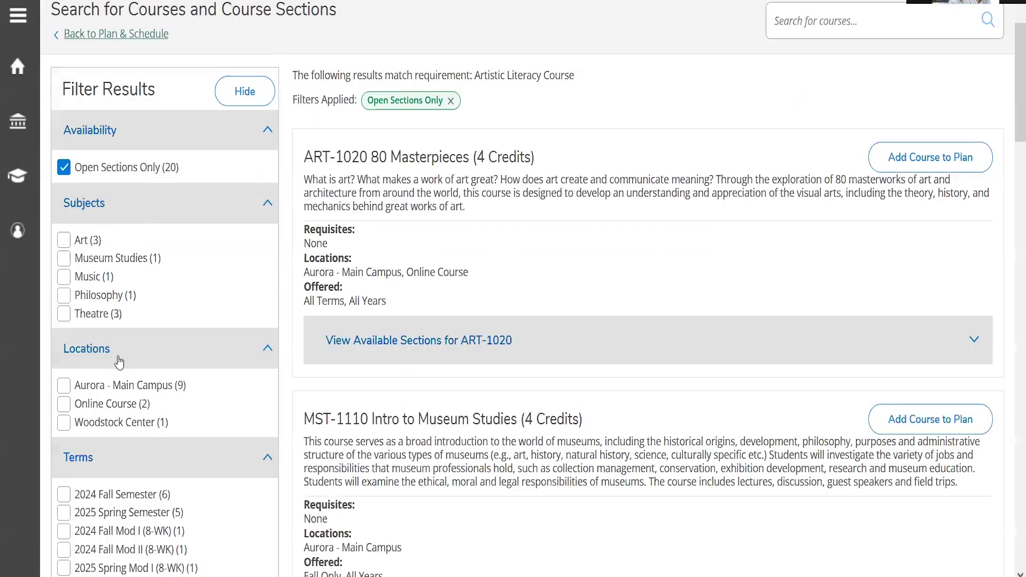
click(129, 386)
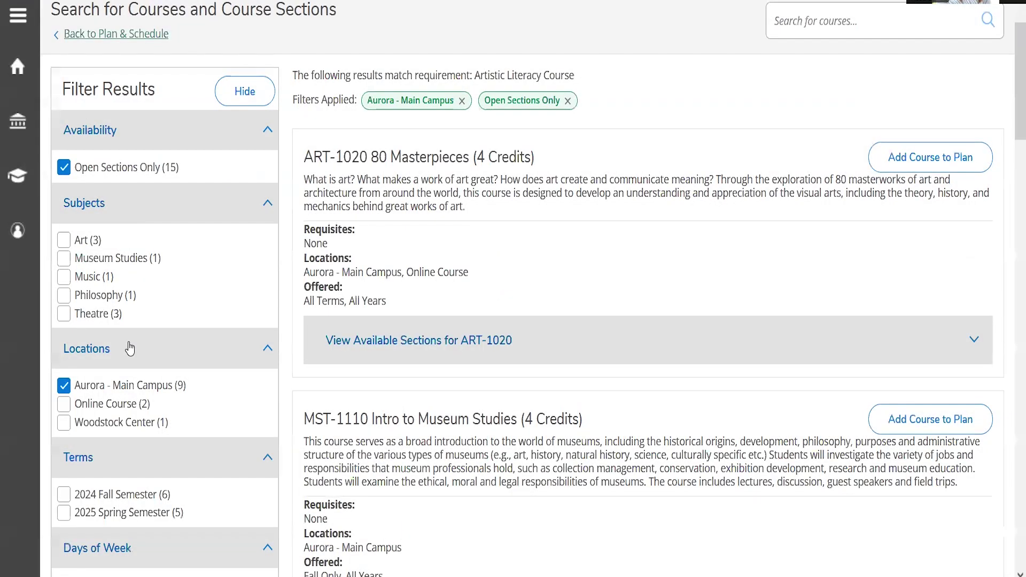
scroll(130, 348, down, 2)
click(121, 430)
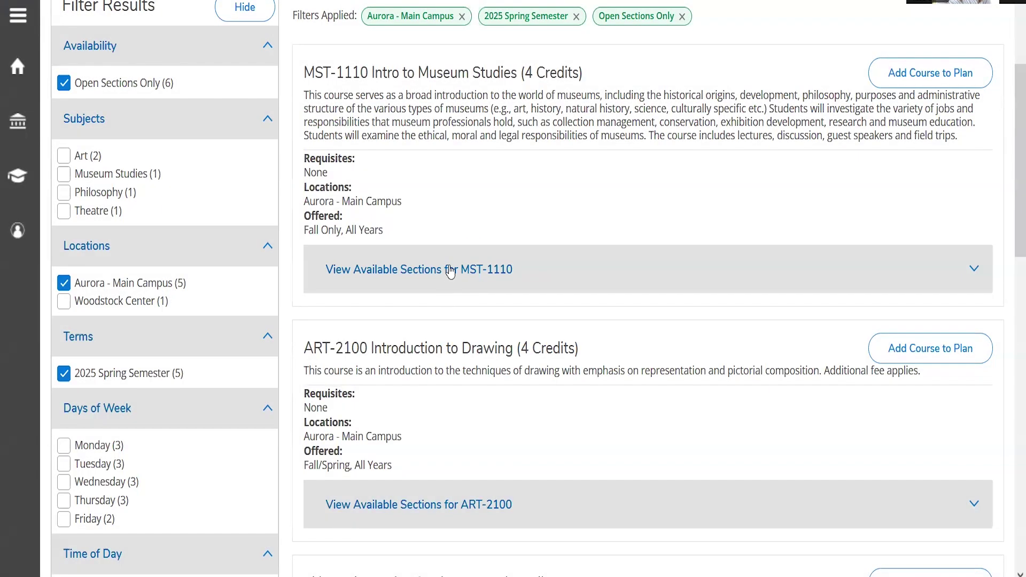
scroll(493, 143, up, 2)
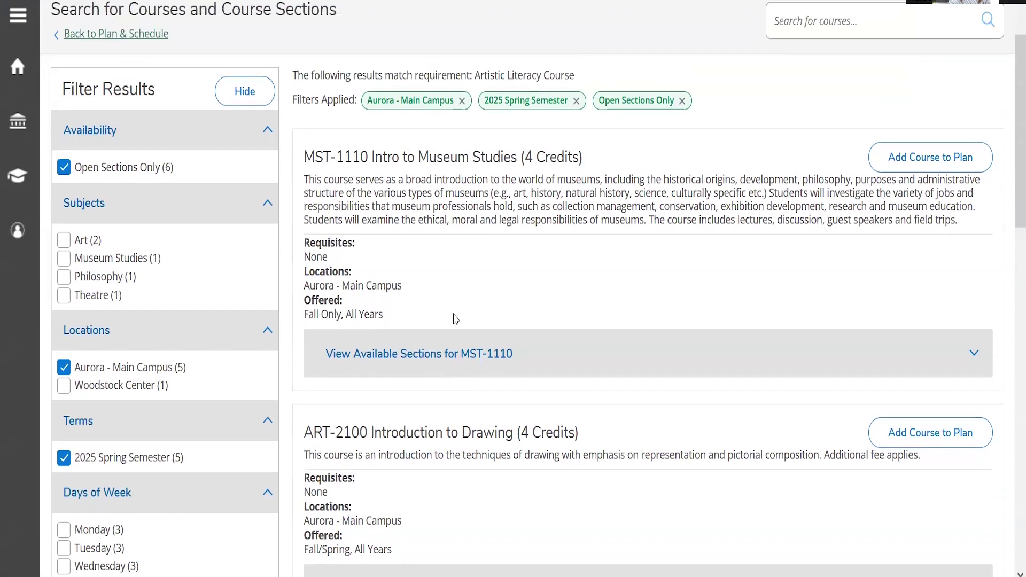
Step: Expand the available spring sections of MST-1110, ART-2100 and THE-2510
click(473, 353)
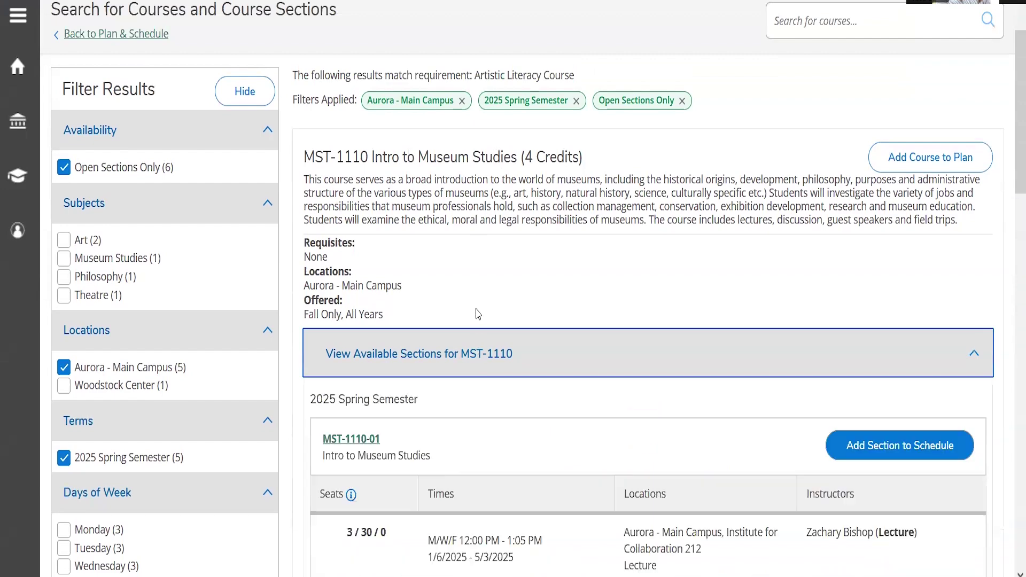
scroll(473, 297, down, 1)
scroll(473, 297, down, 3)
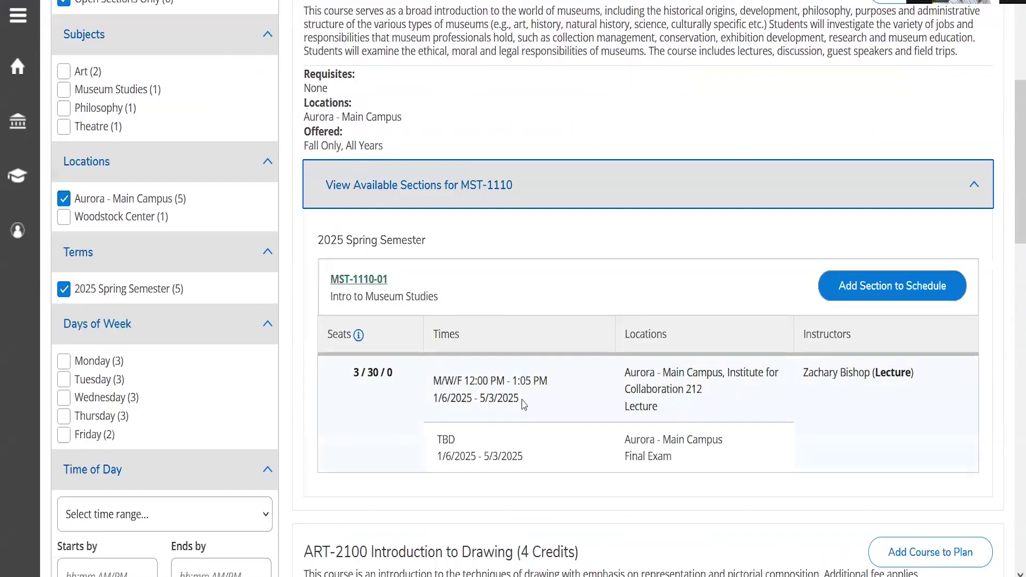
scroll(469, 365, down, 6)
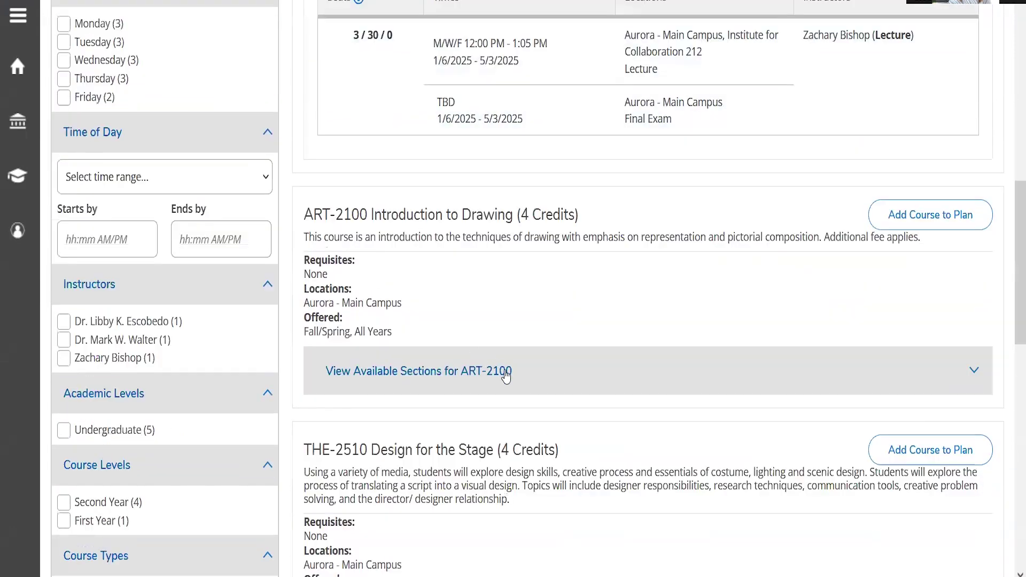
click(506, 376)
scroll(498, 297, down, 3)
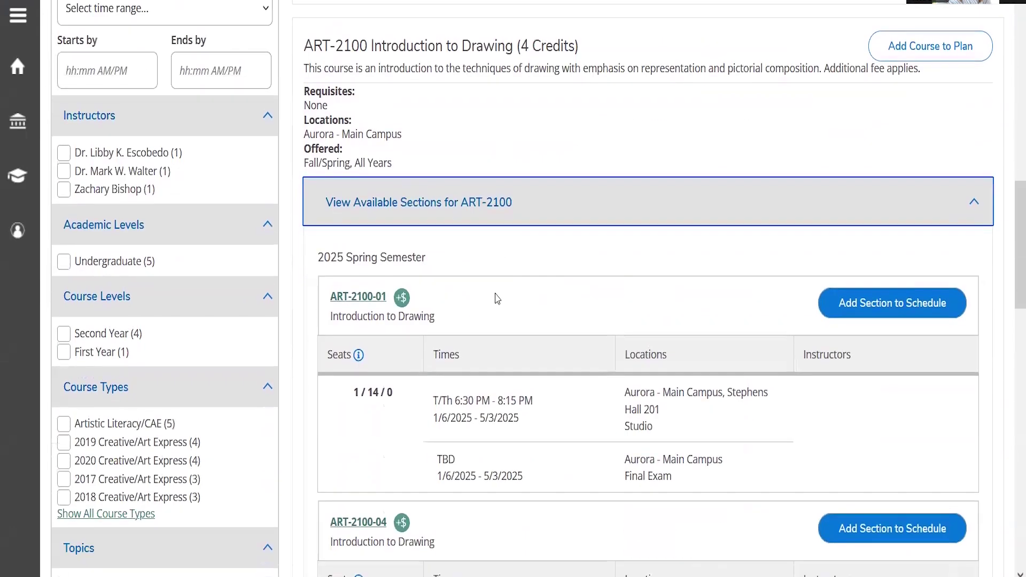
scroll(498, 298, down, 3)
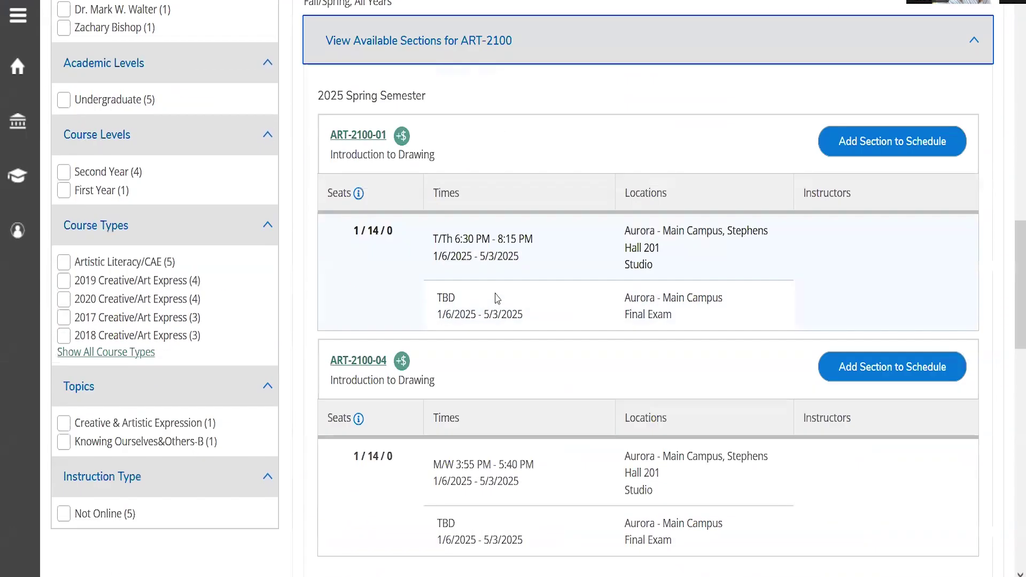
scroll(497, 389, down, 7)
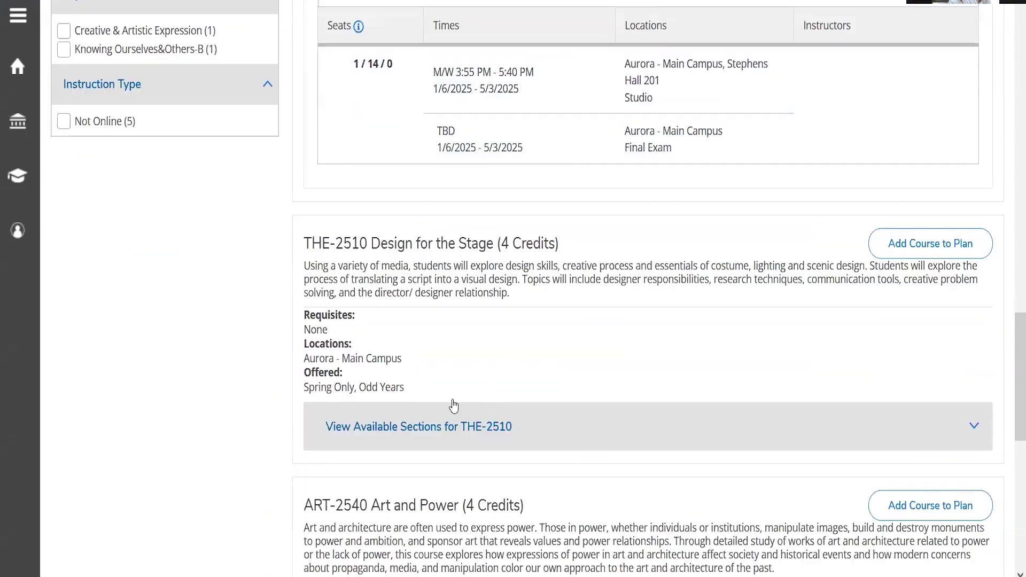
click(454, 405)
scroll(470, 339, down, 5)
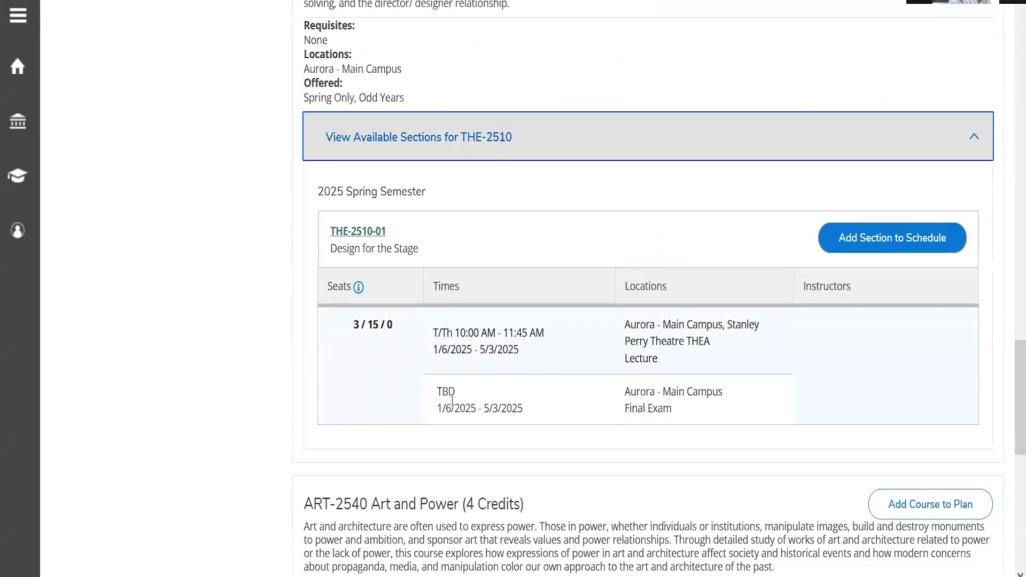
scroll(479, 360, down, 6)
Step: Expand the available sections of ART-2540 and PHL-2700 and compare them
click(468, 385)
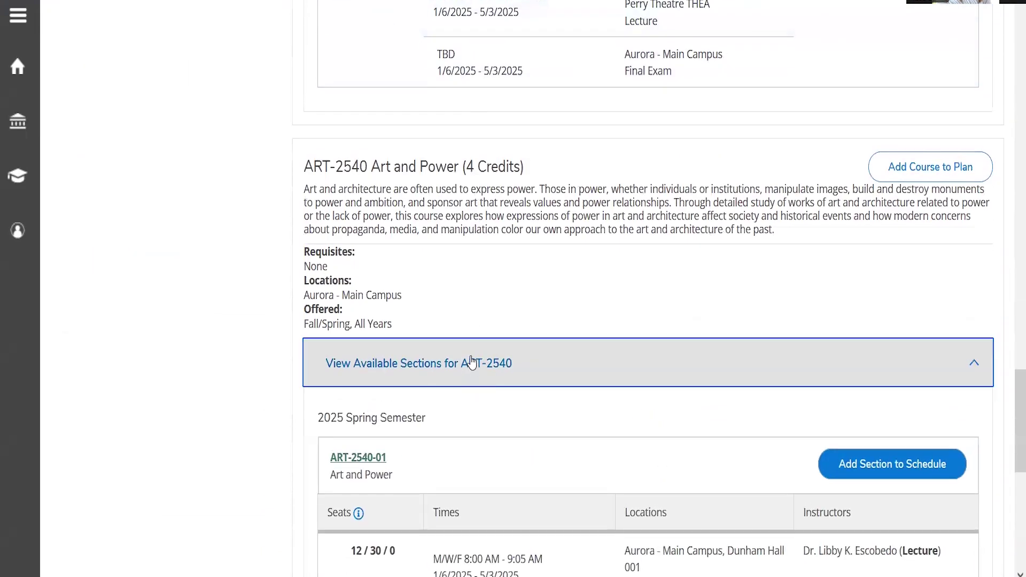
scroll(470, 362, down, 3)
scroll(469, 360, down, 6)
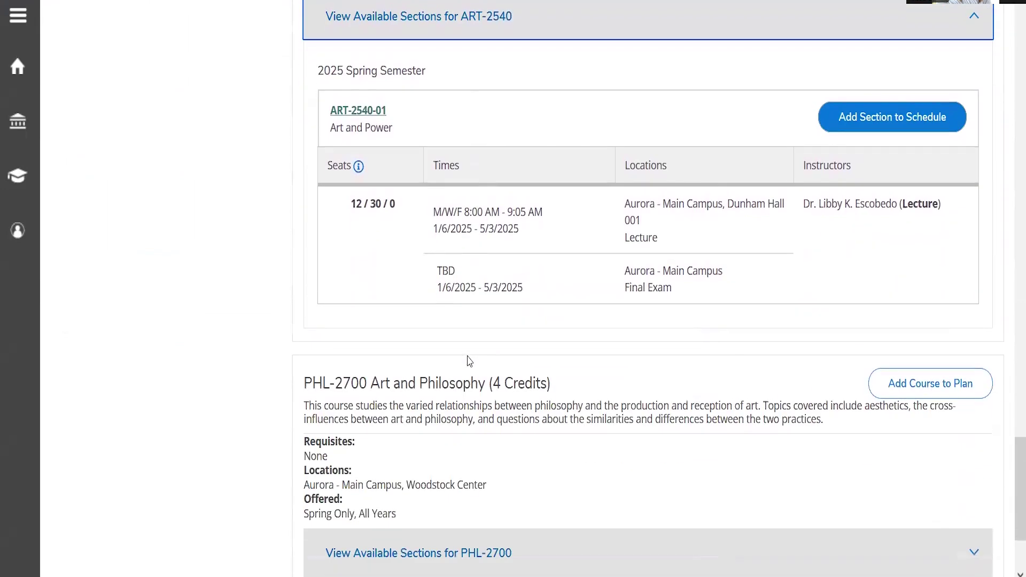
click(483, 409)
scroll(488, 360, down, 5)
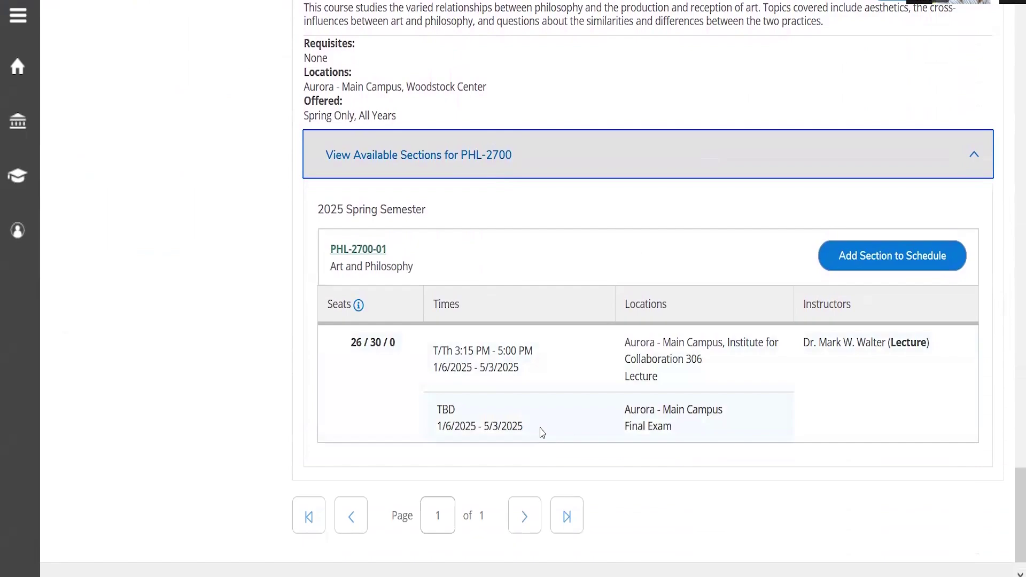
scroll(530, 425, up, 12)
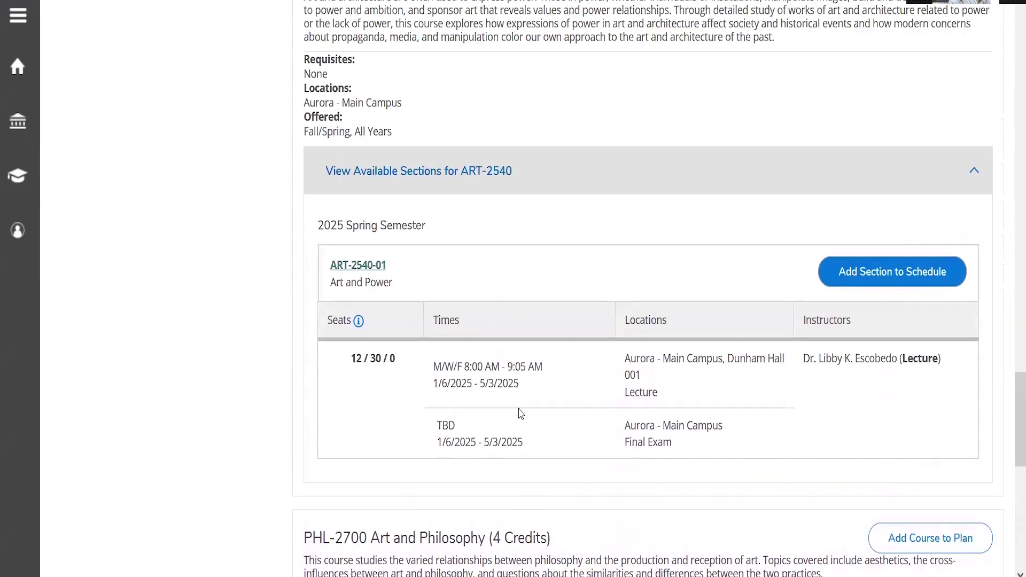
scroll(521, 414, up, 17)
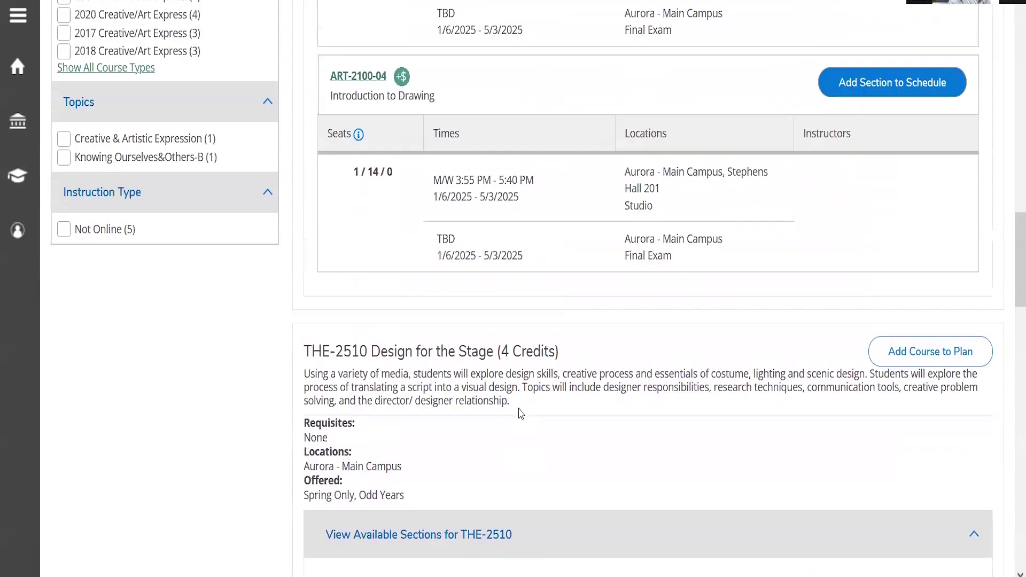
scroll(520, 409, up, 3)
scroll(521, 413, down, 5)
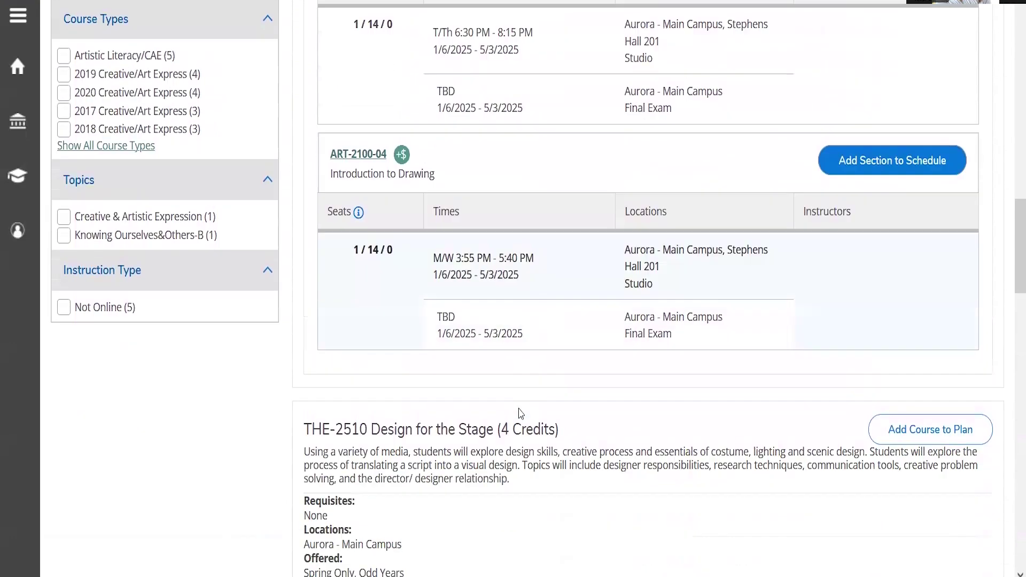
scroll(521, 413, up, 2)
scroll(521, 414, down, 11)
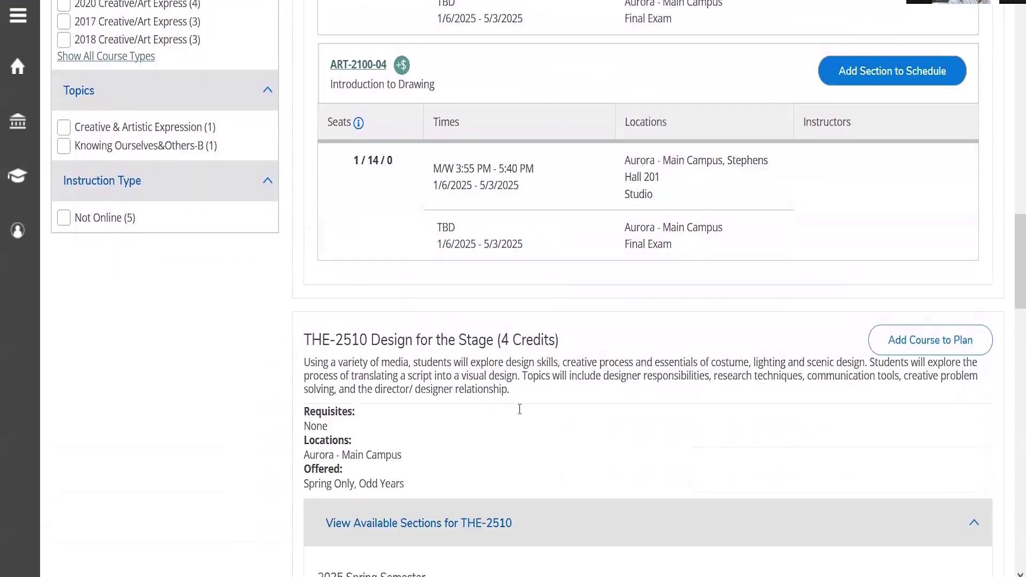
scroll(519, 413, down, 15)
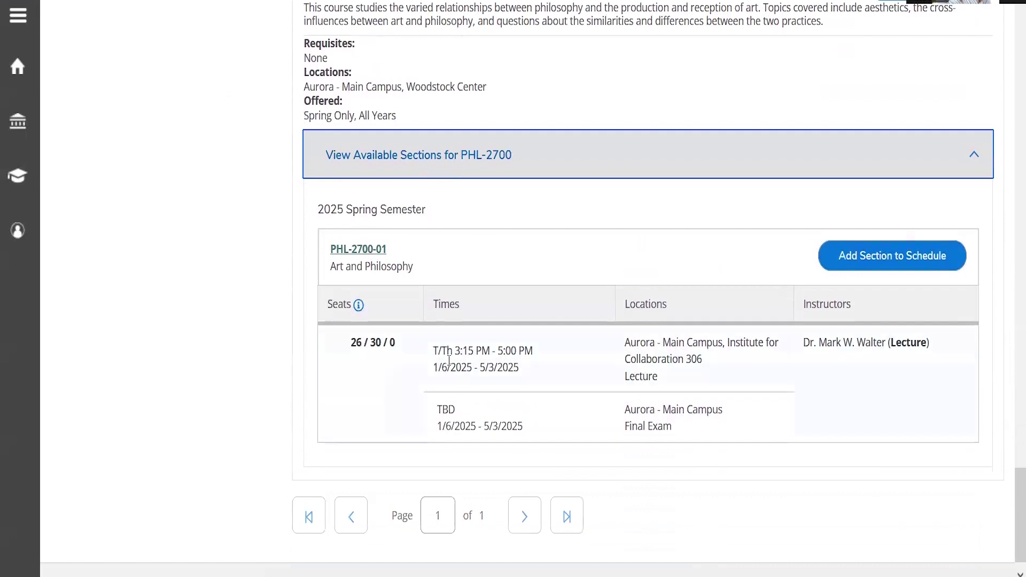
Step: Add section PHL-2700-01 Art and Philosophy (T/Th 3:15–5:00 PM) to the 2025 Spring schedule
drag(431, 351, 501, 353)
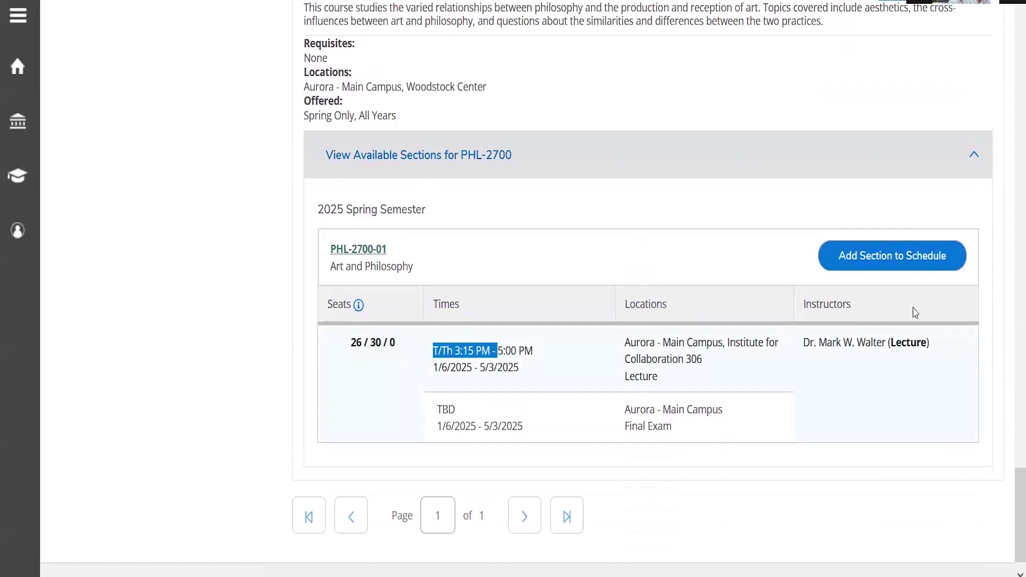
click(893, 262)
click(646, 503)
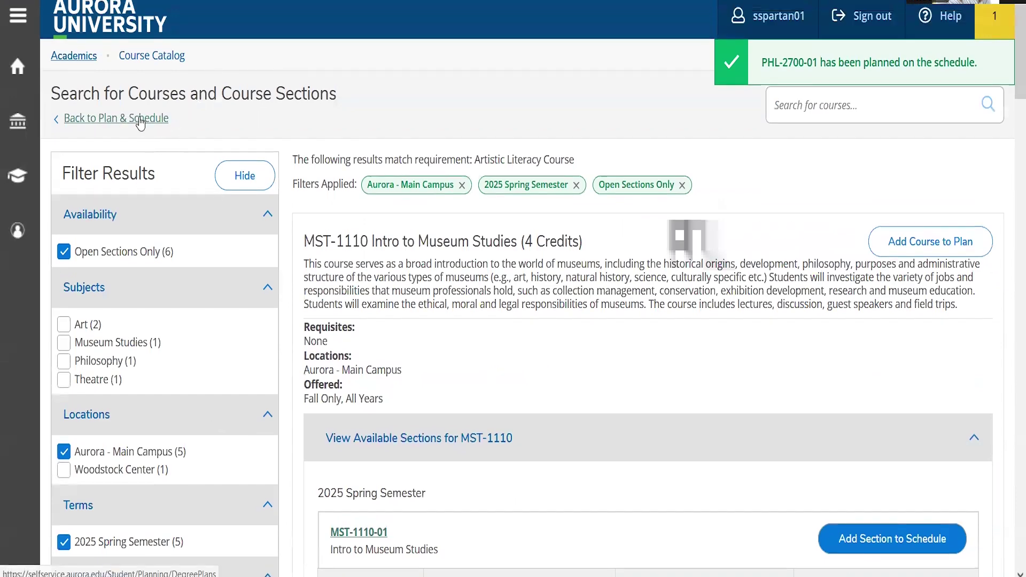
Step: Return to the 2025 Spring weekly schedule and check its 16 planned credits total
click(141, 122)
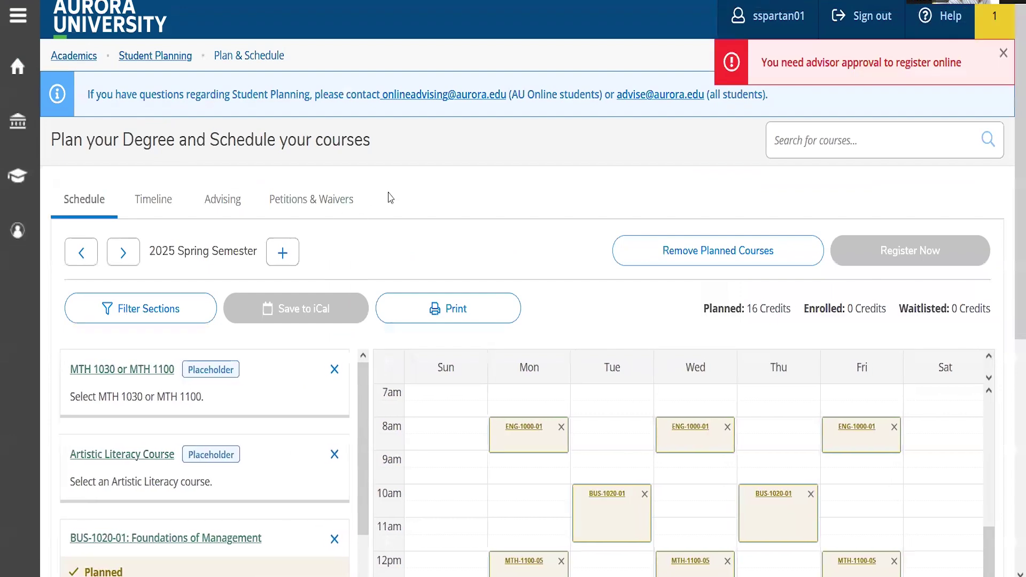
scroll(388, 197, down, 3)
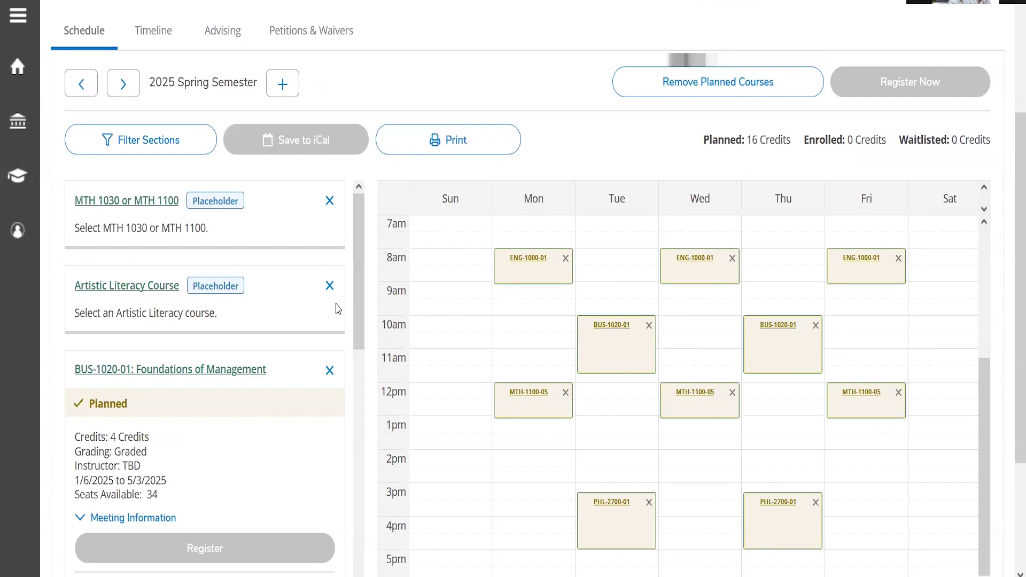
scroll(338, 306, down, 2)
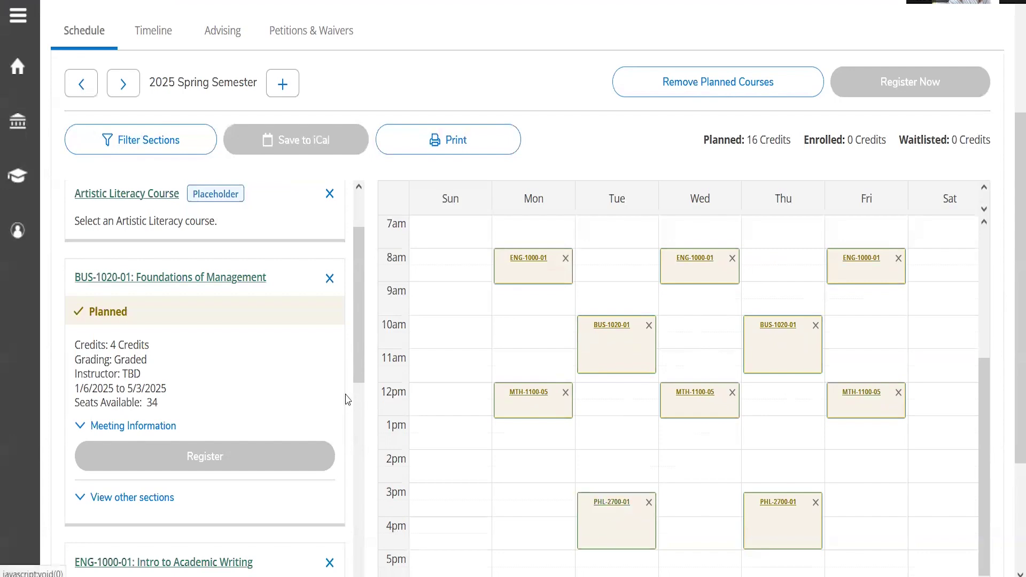
scroll(321, 385, down, 1)
scroll(313, 381, down, 10)
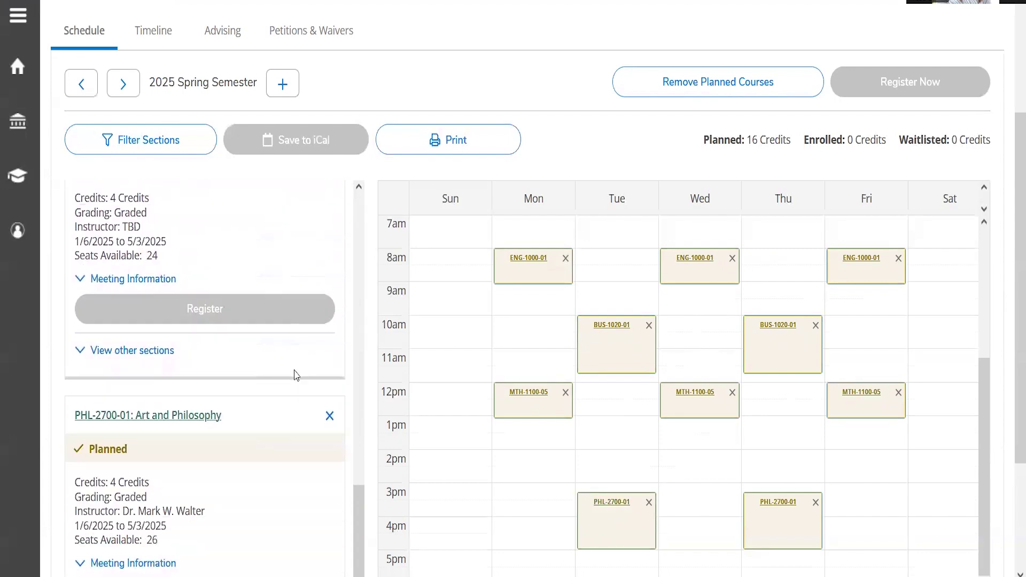
scroll(566, 93, down, 2)
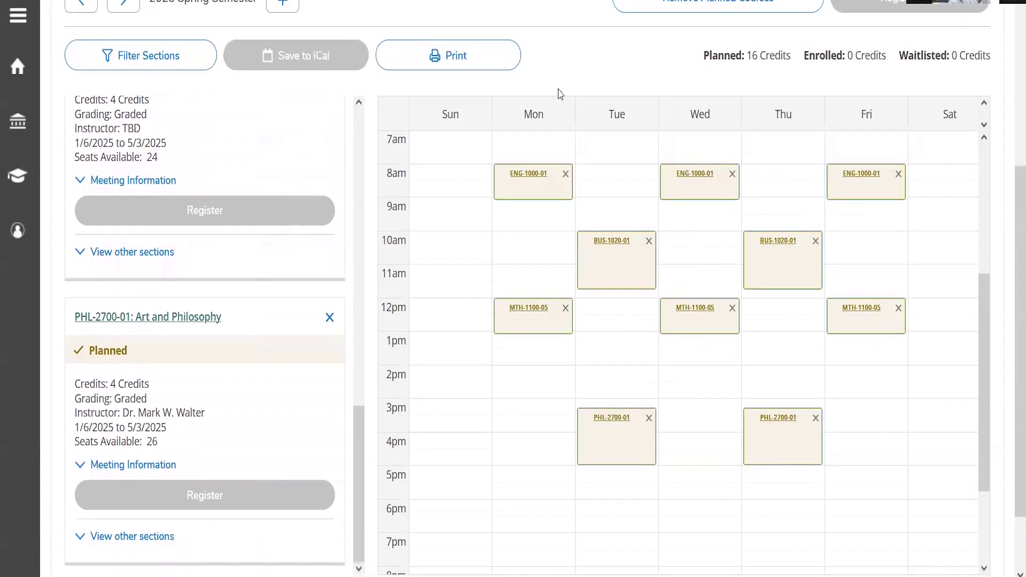
scroll(560, 94, up, 2)
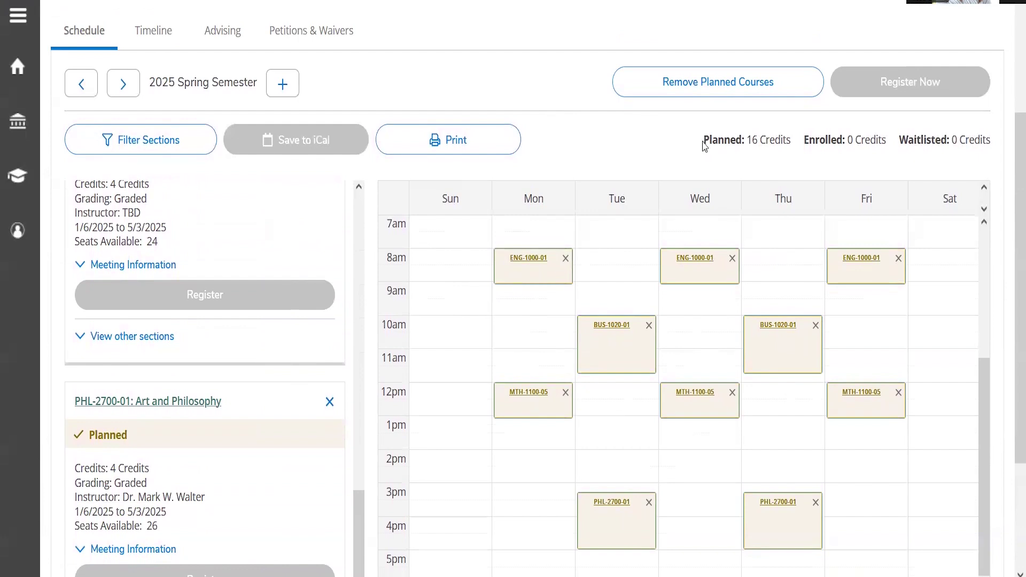
drag(703, 146, 792, 142)
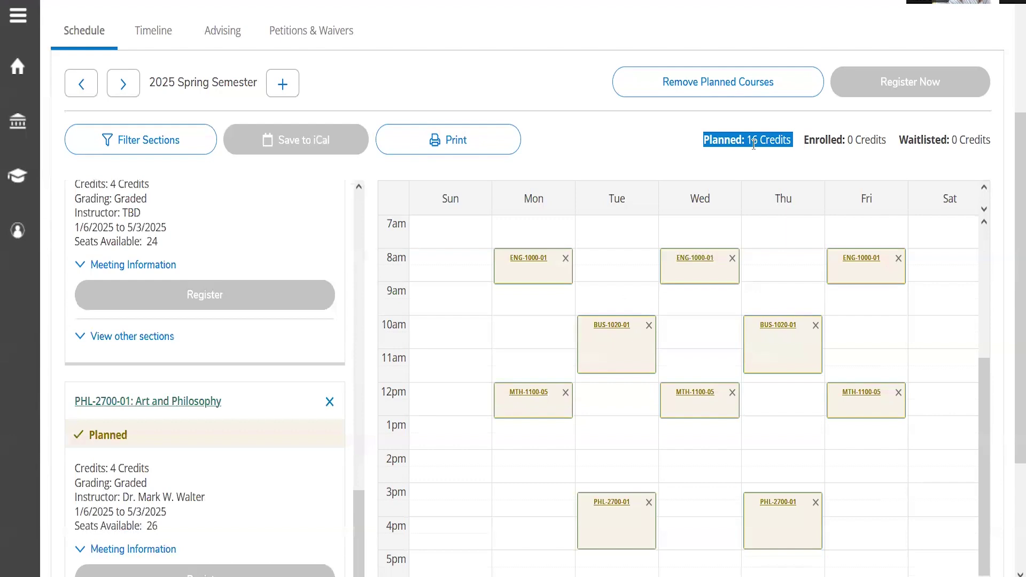
scroll(203, 364, down, 2)
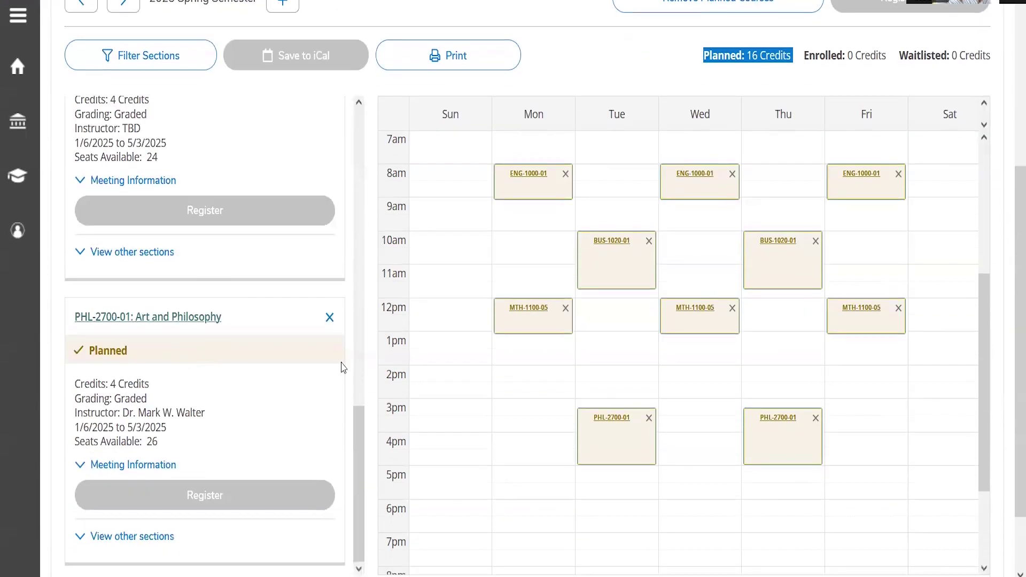
scroll(305, 351, up, 2)
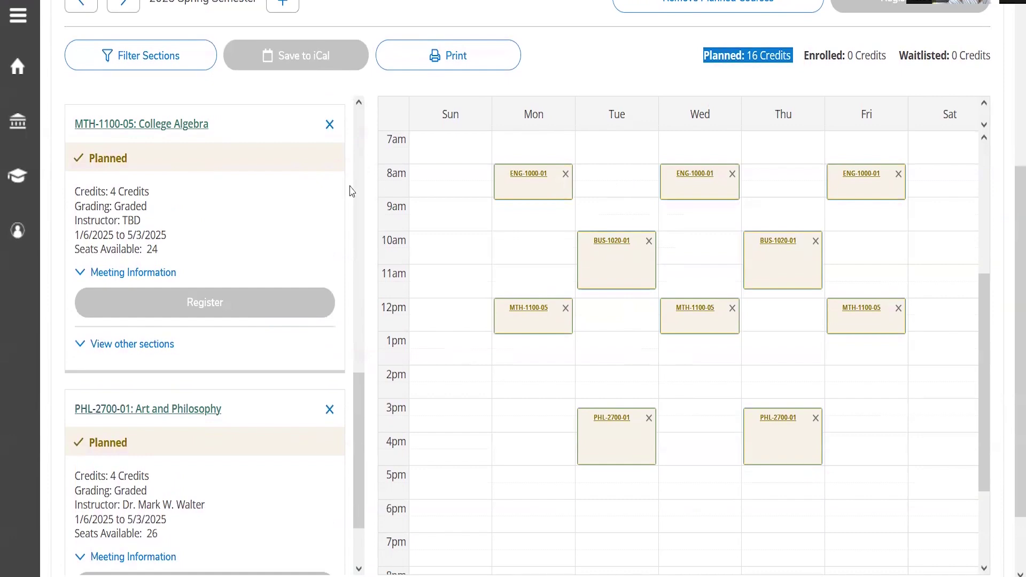
scroll(274, 226, up, 12)
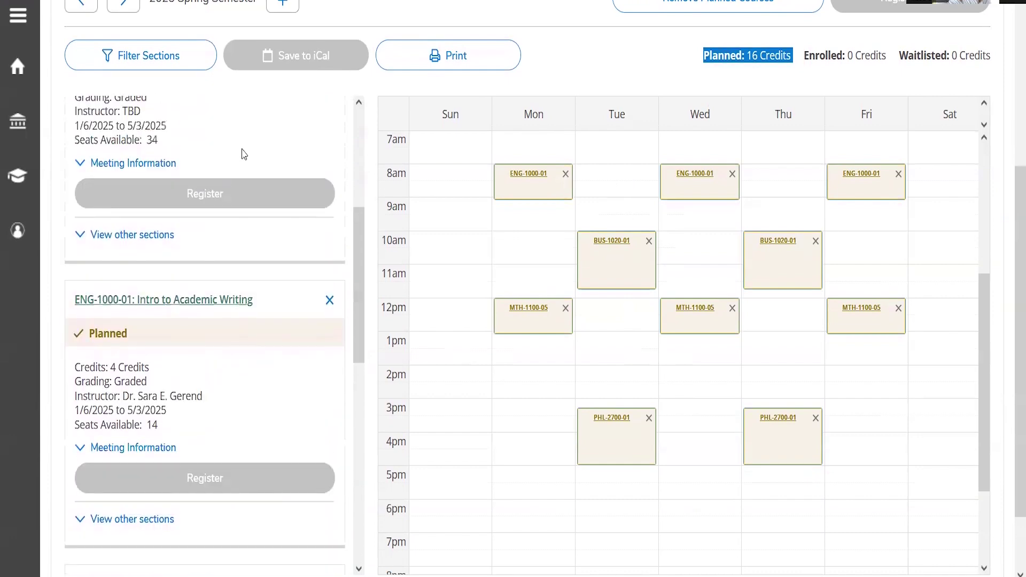
scroll(211, 149, up, 5)
Step: Show the plan timeline and step it forward to display 2025 Spring through 2027 Spring
click(156, 199)
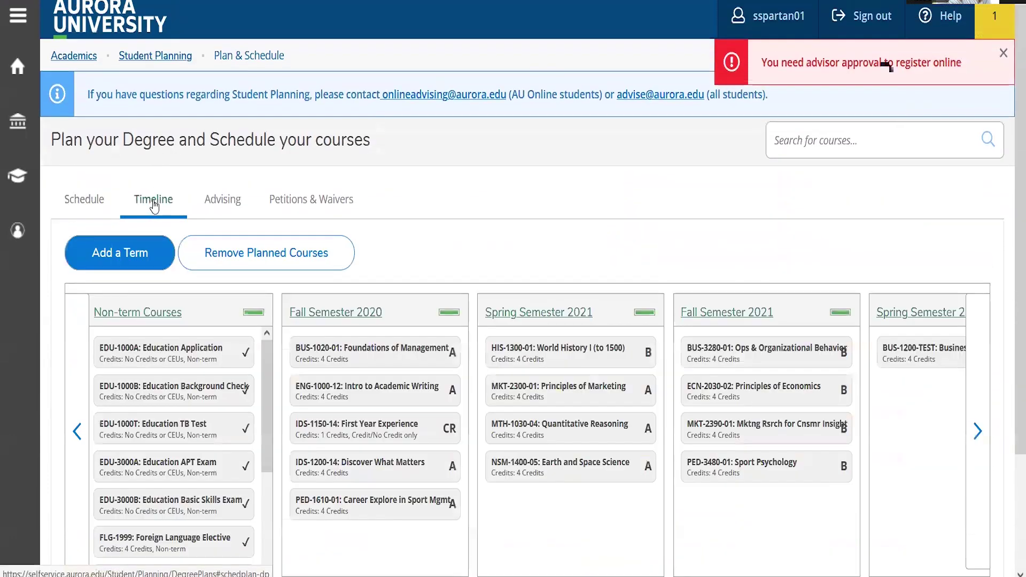
scroll(239, 200, down, 3)
click(77, 293)
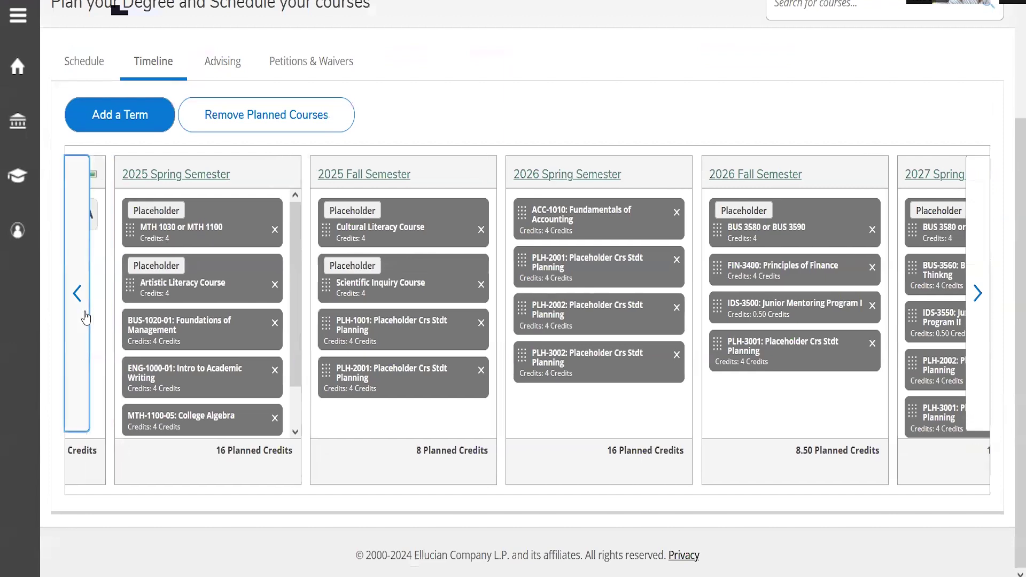
click(980, 390)
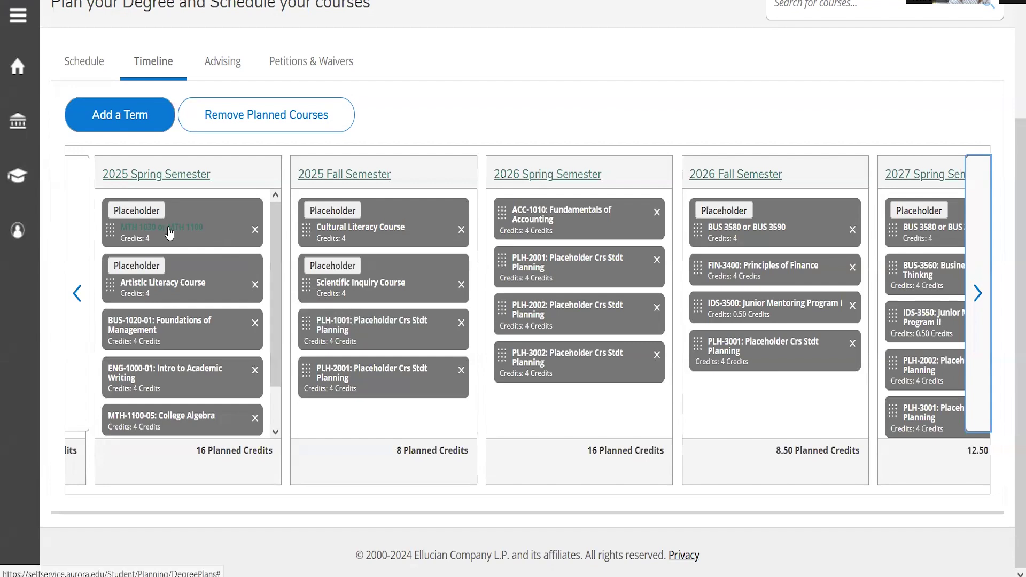
Step: Review the PLH-1001 placeholder details in 2025 Fall, then return to the home page
click(353, 324)
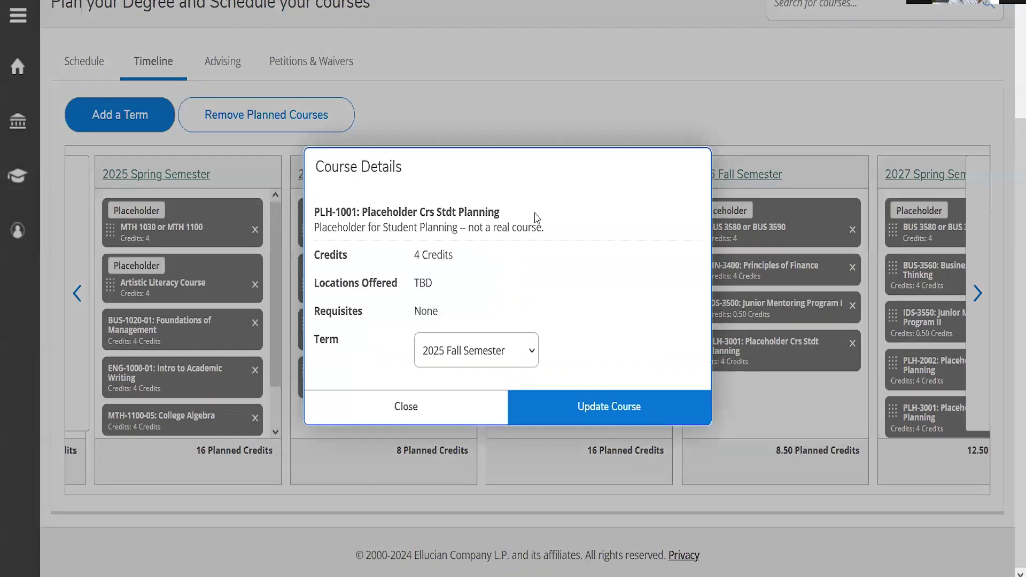
click(438, 417)
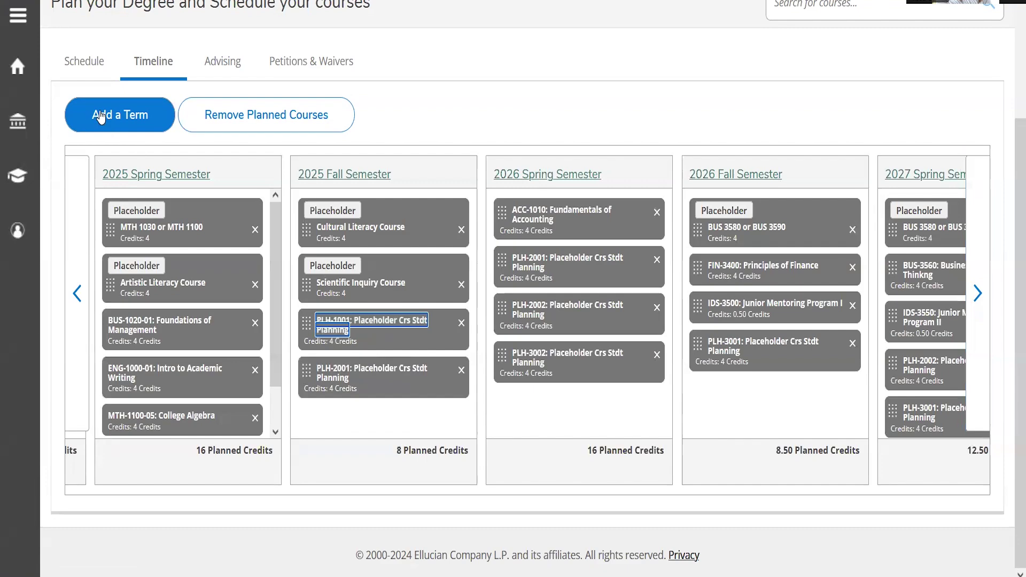
click(18, 68)
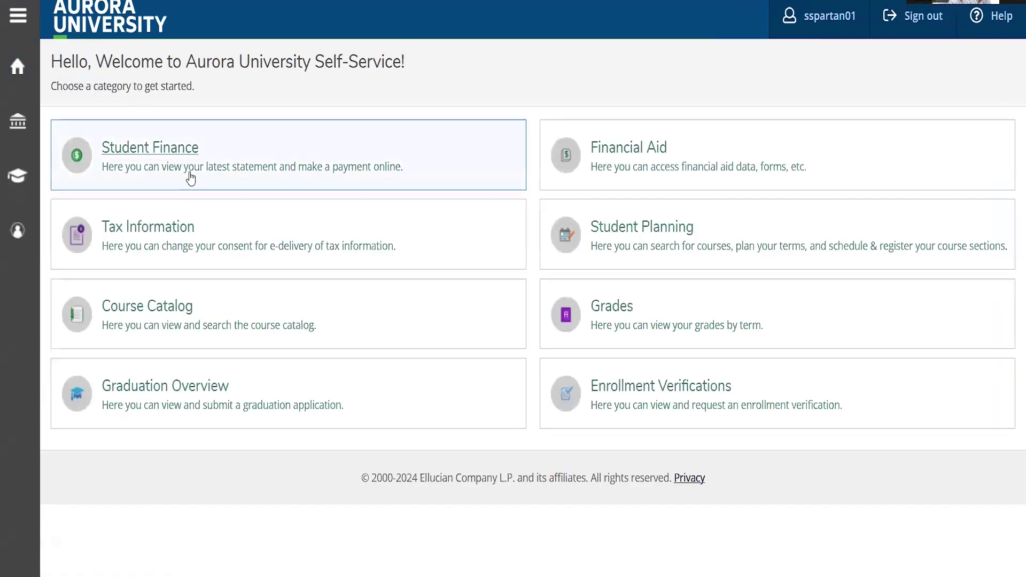
Step: Open the course catalog advanced search and set the term to 2025 Spring Semester
click(201, 317)
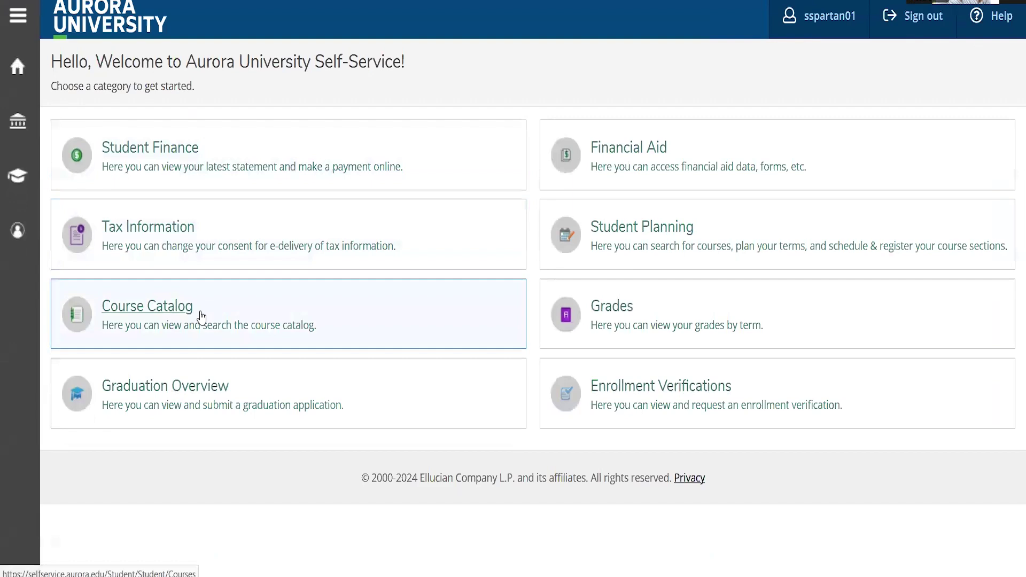
scroll(286, 245, down, 1)
scroll(287, 242, down, 2)
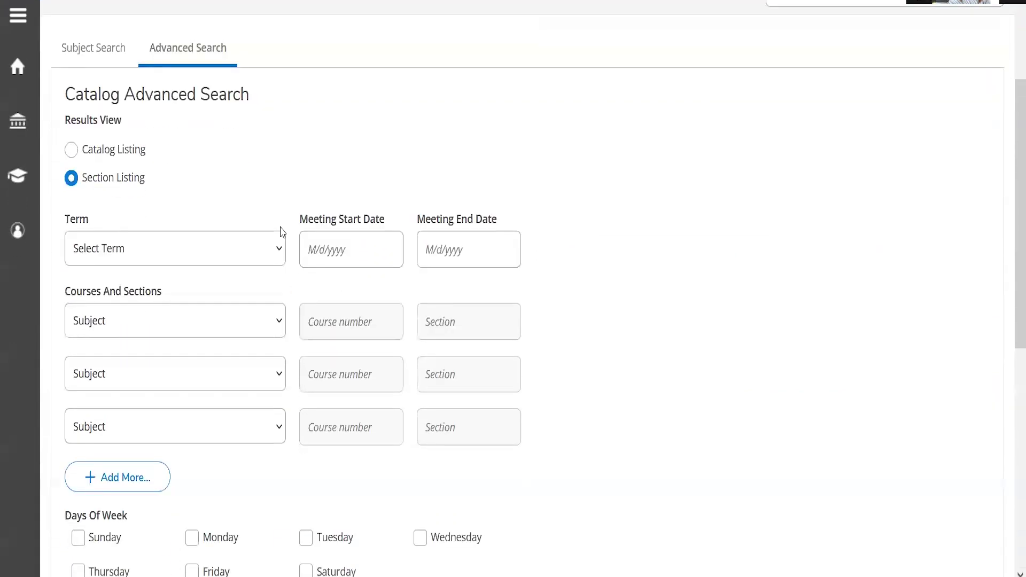
click(256, 240)
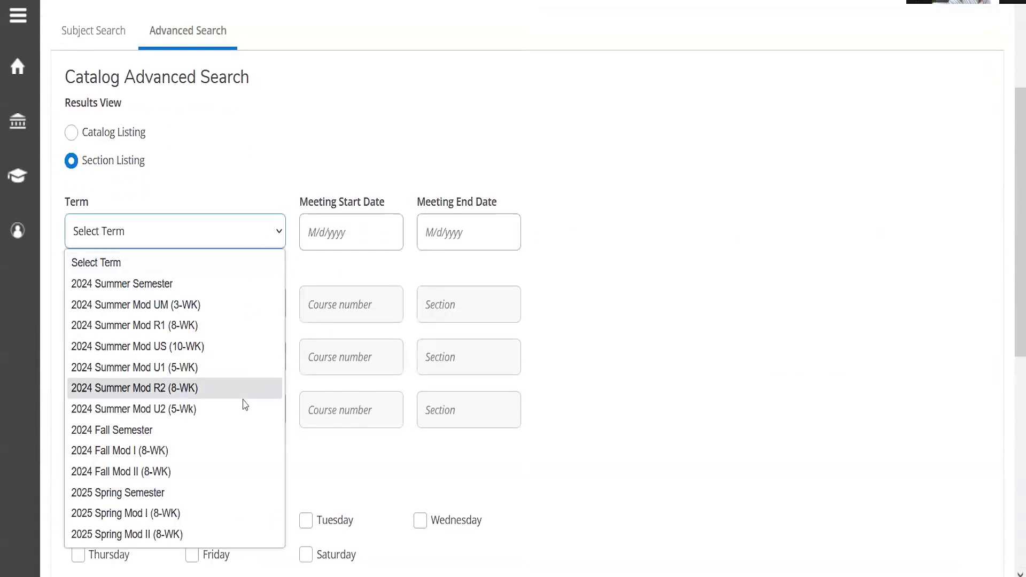
click(199, 498)
scroll(211, 405, down, 3)
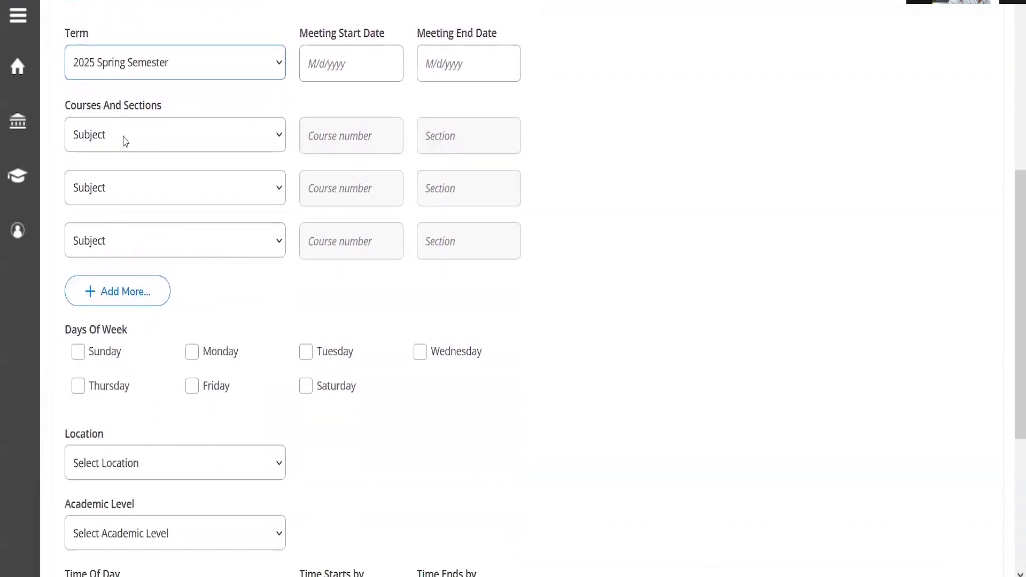
Step: Choose Business, Communication and Criminal Justice as the three search subjects
click(125, 141)
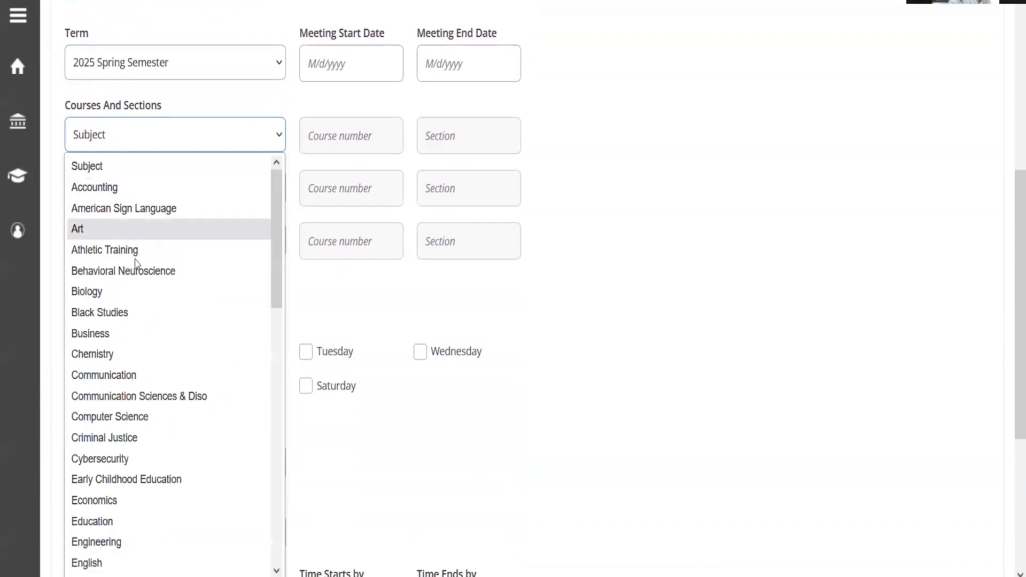
scroll(160, 417, down, 3)
scroll(155, 347, down, 3)
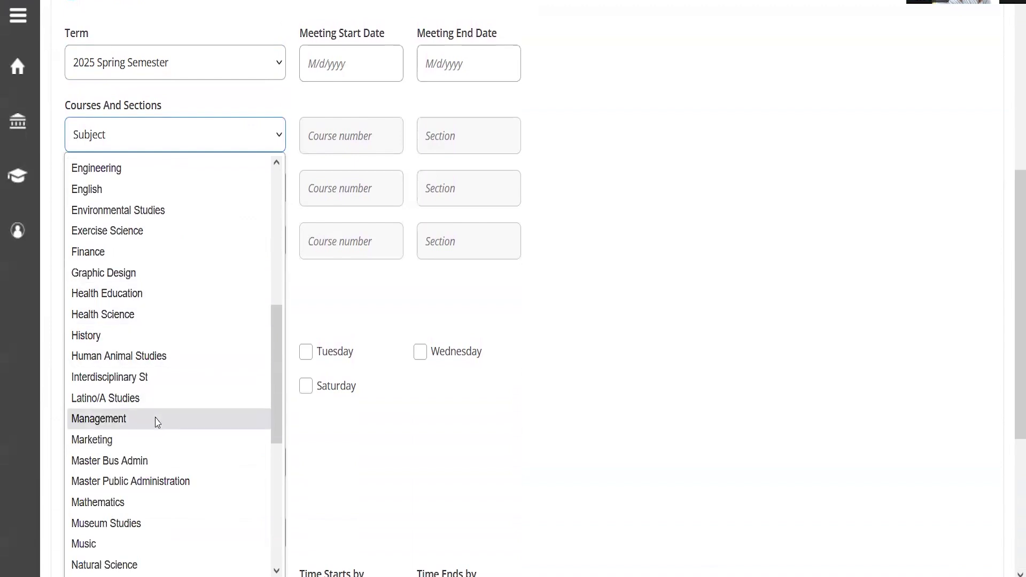
scroll(153, 374, down, 4)
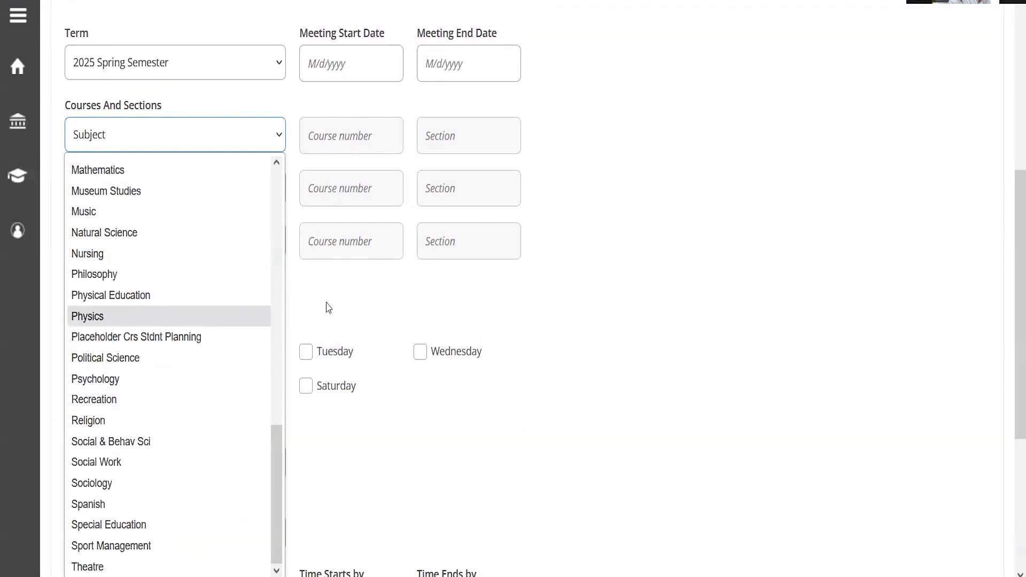
click(329, 307)
click(161, 135)
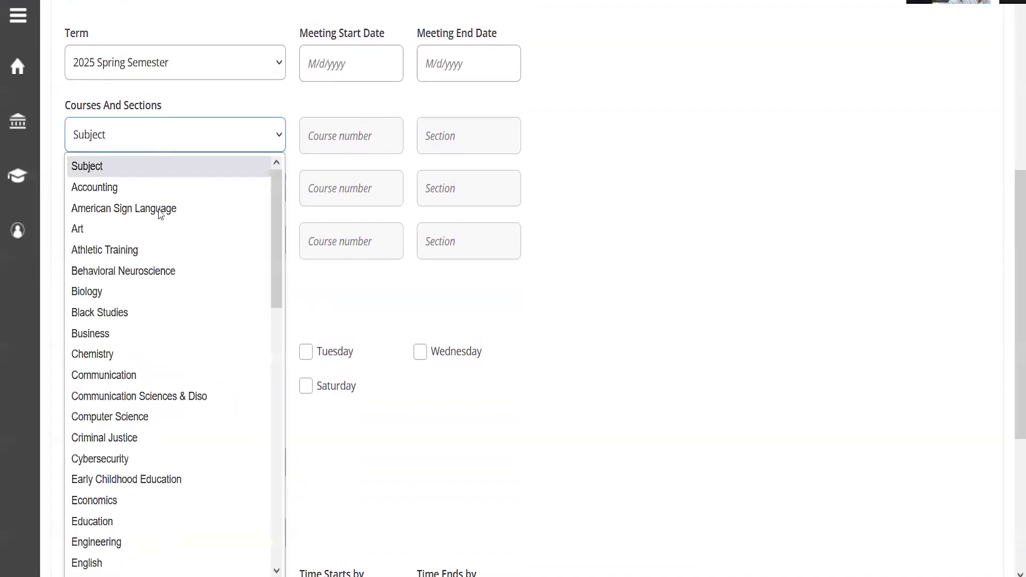
click(161, 334)
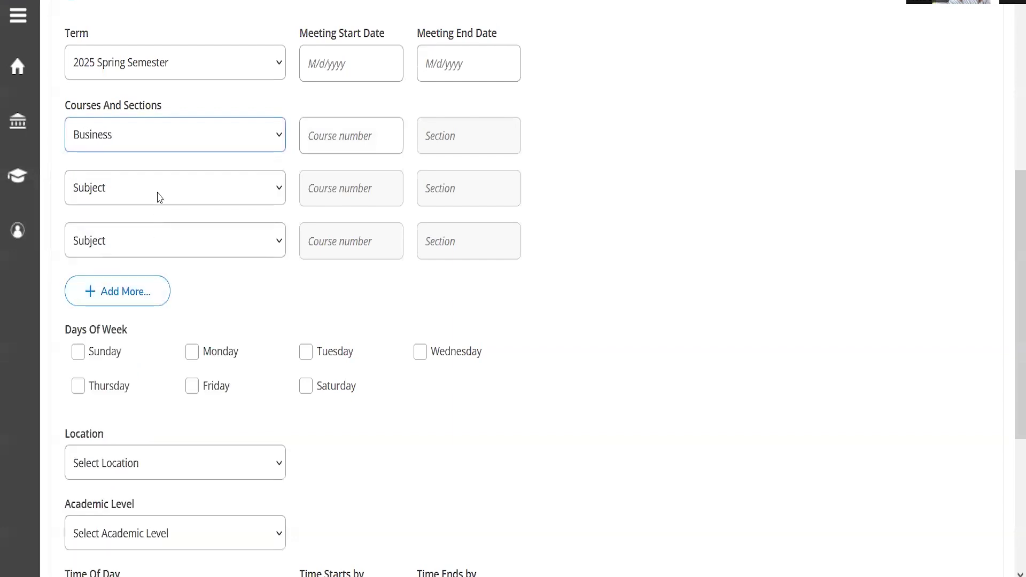
click(160, 197)
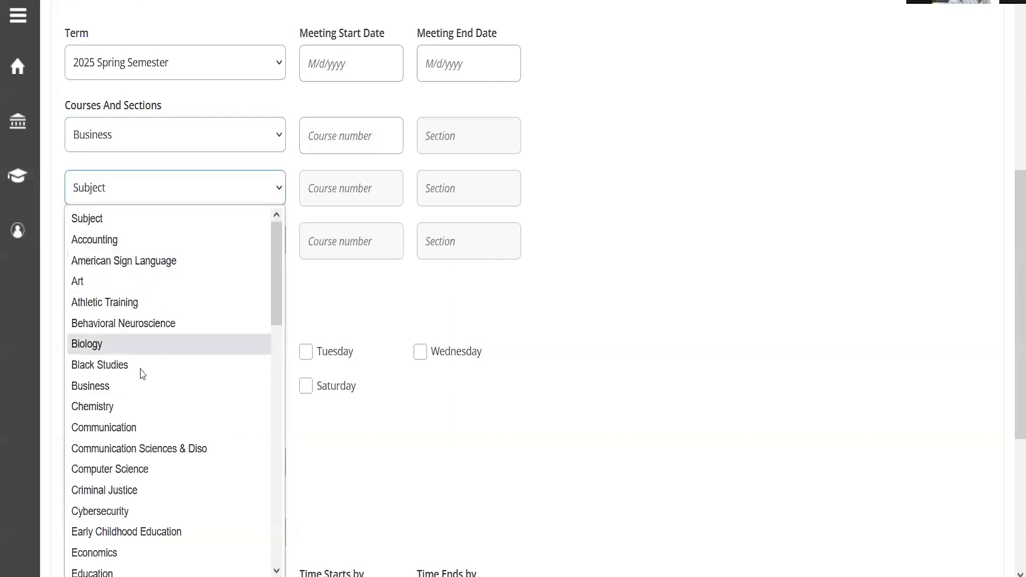
click(142, 426)
click(160, 245)
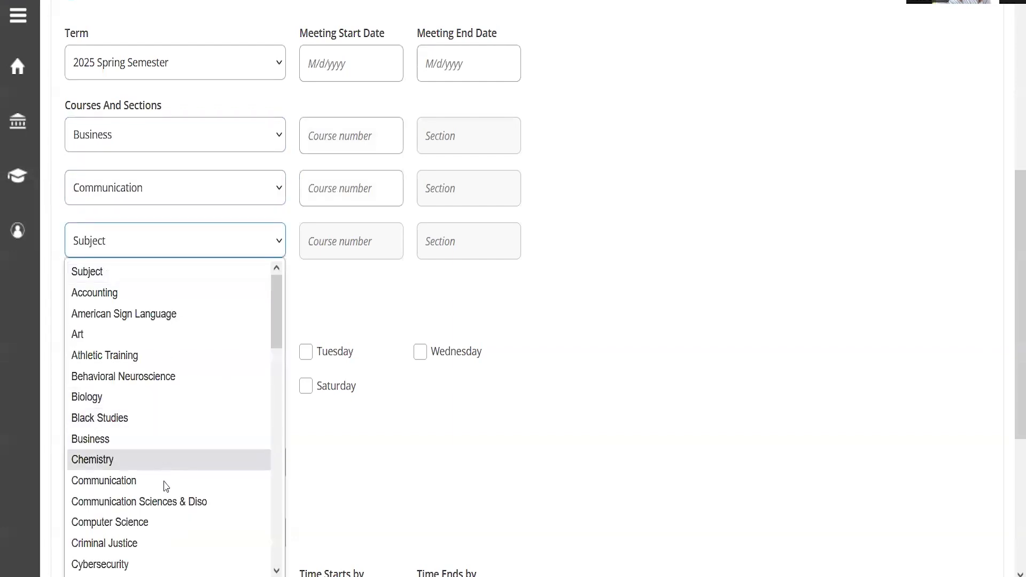
click(167, 542)
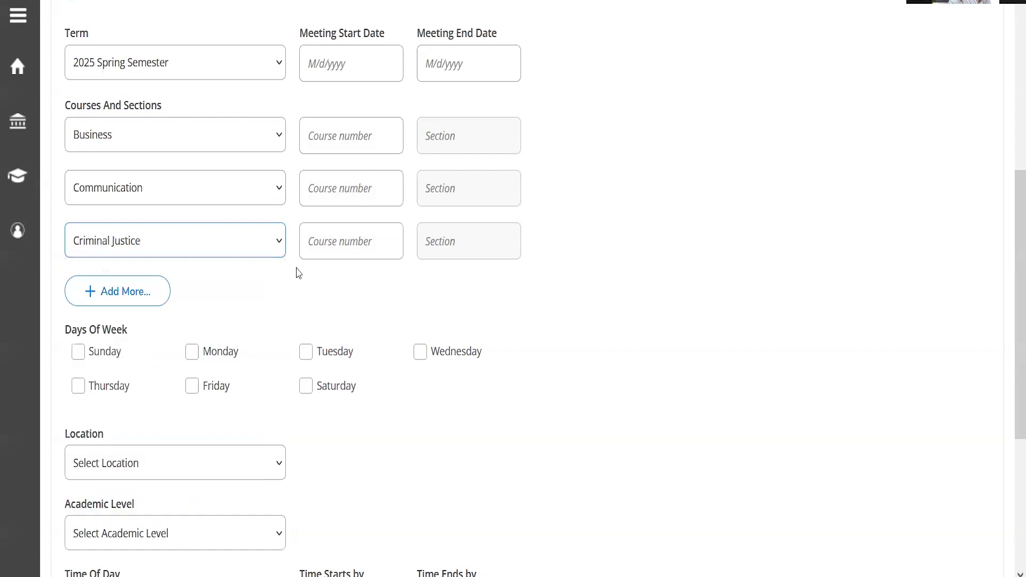
scroll(247, 270, down, 2)
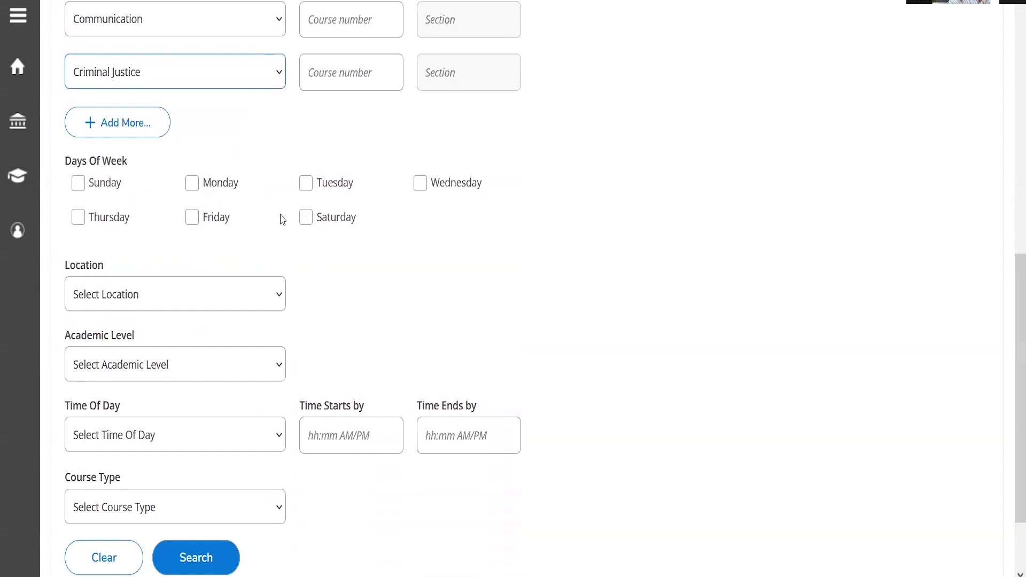
Step: Filter to Aurora - Main Campus and Undergraduate level, then run the search for 51 sections
click(150, 307)
scroll(134, 177, down, 1)
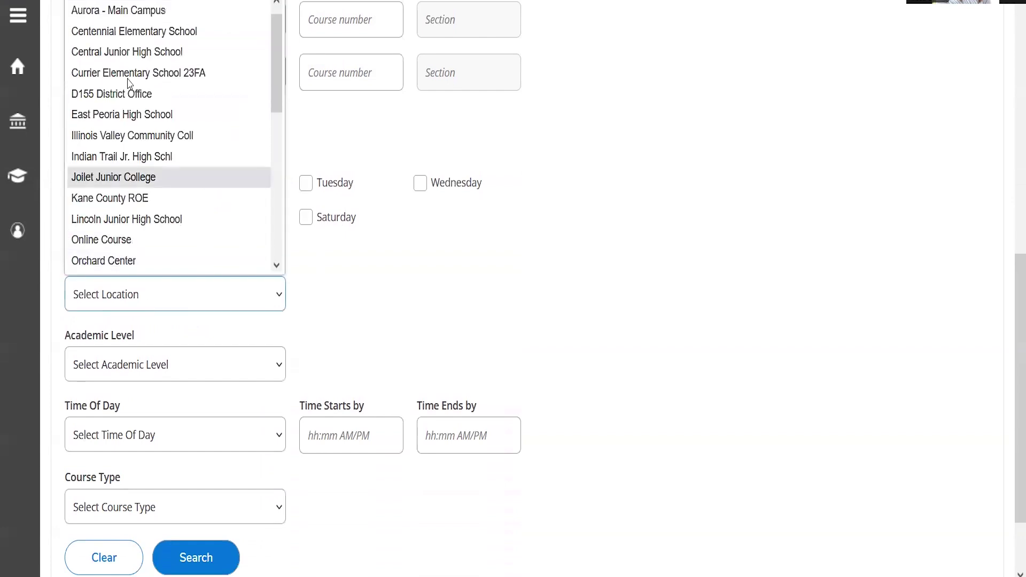
click(128, 13)
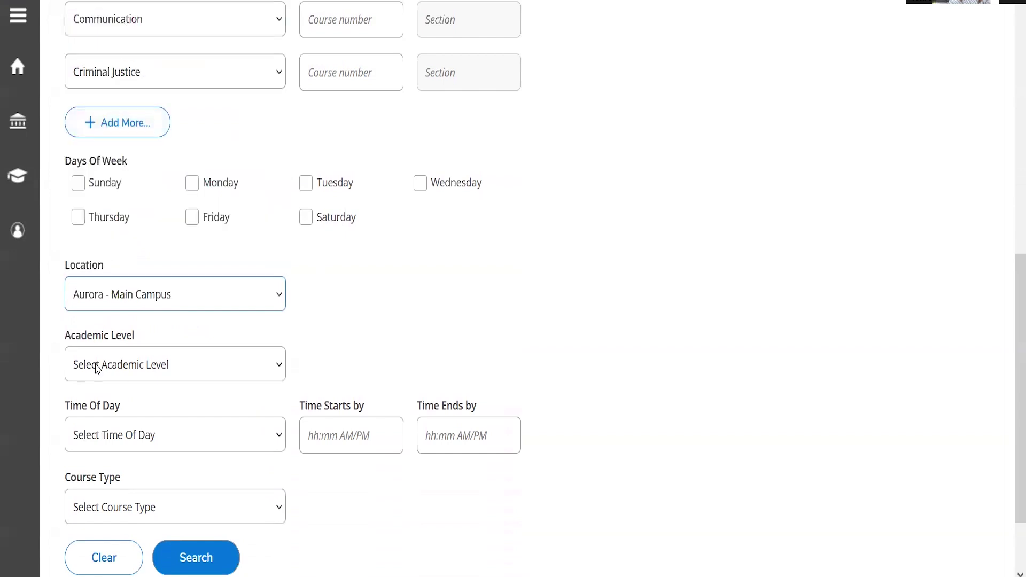
click(113, 369)
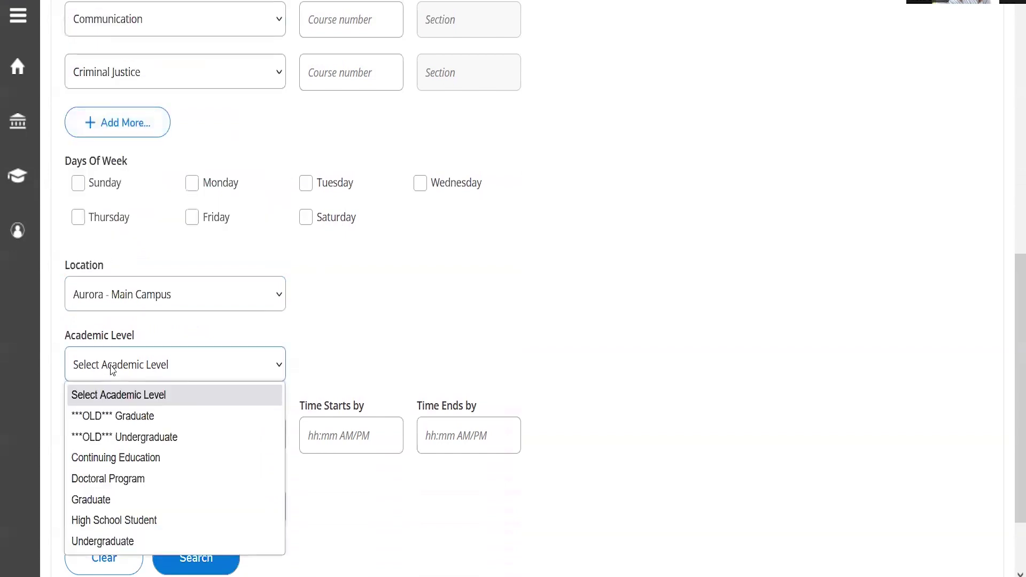
click(110, 543)
scroll(338, 312, down, 2)
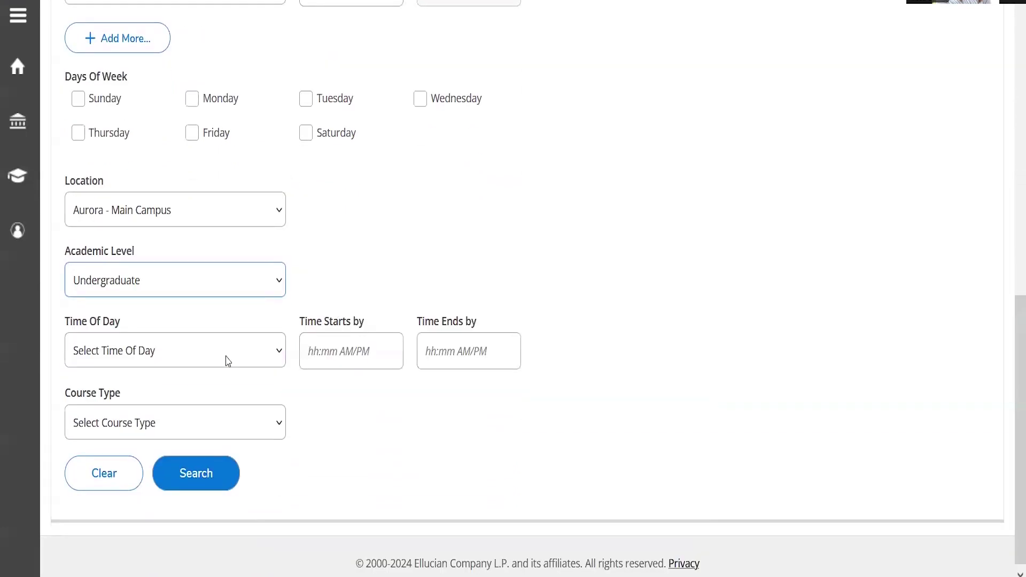
click(248, 359)
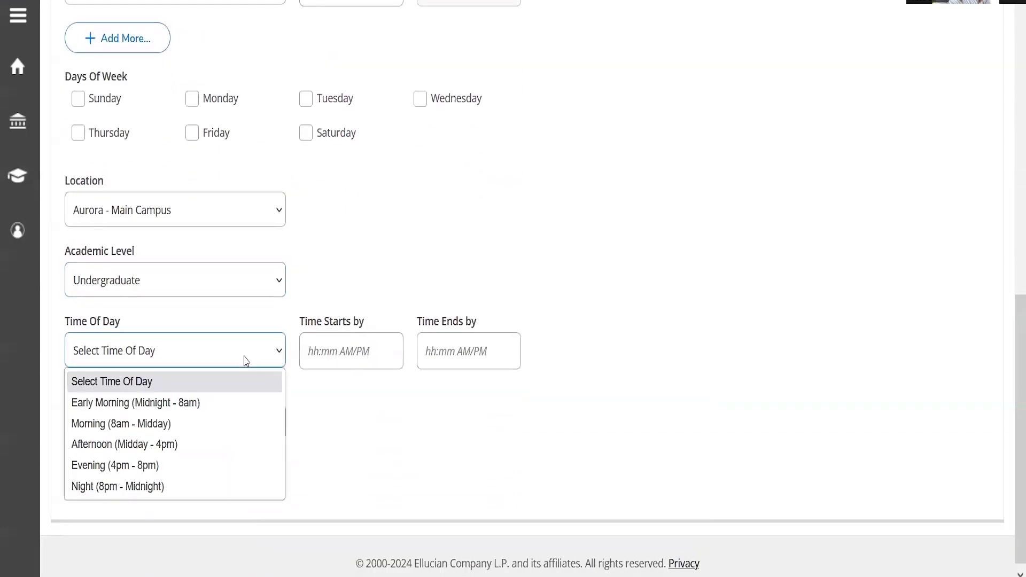
click(358, 434)
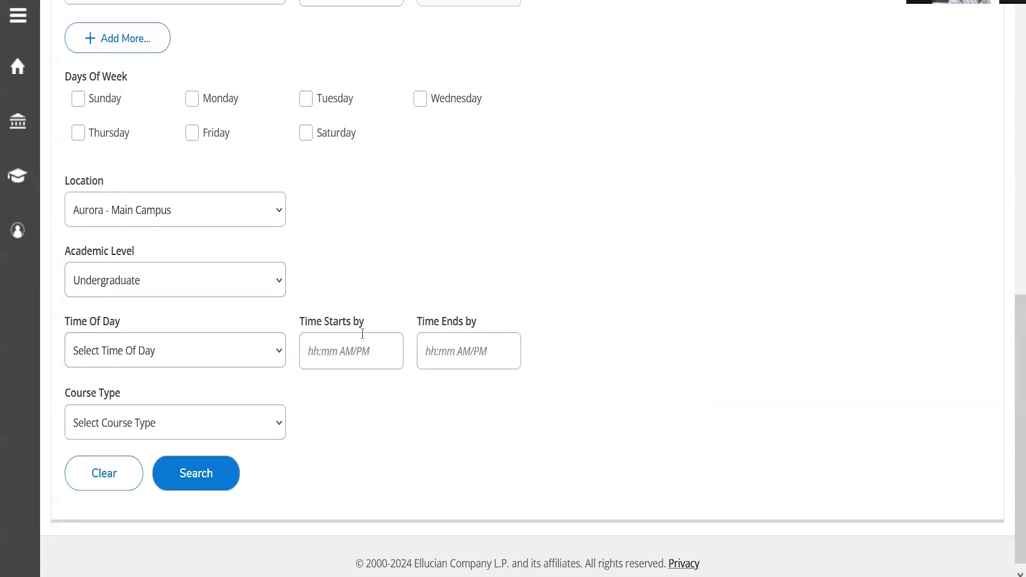
click(215, 486)
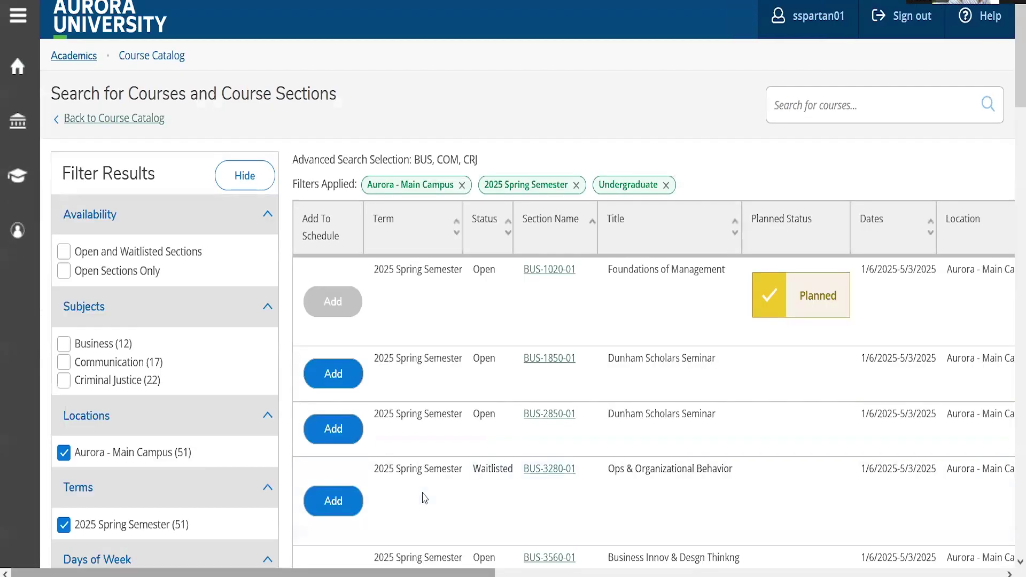
click(67, 277)
drag(124, 575, 271, 575)
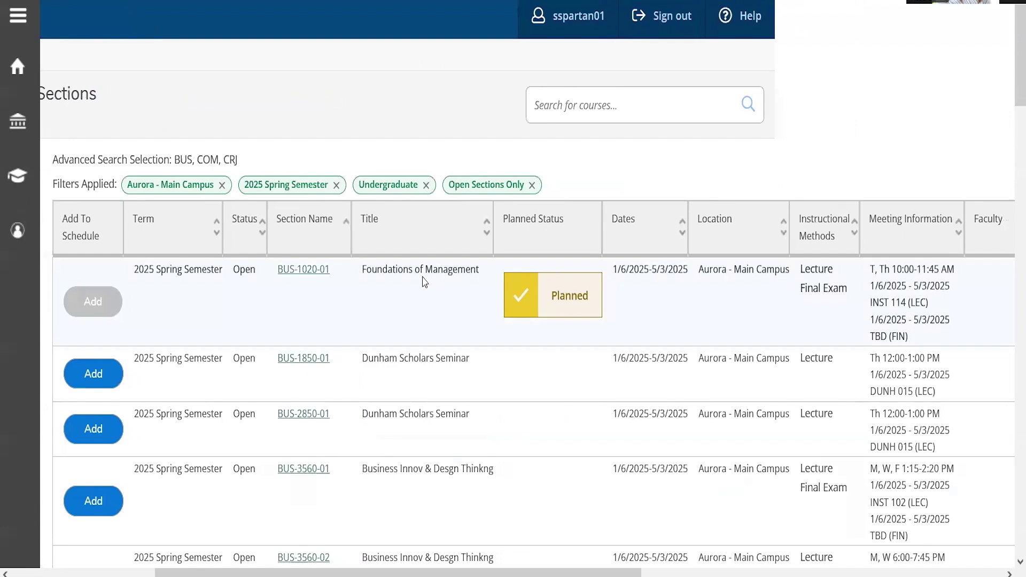
scroll(425, 282, down, 6)
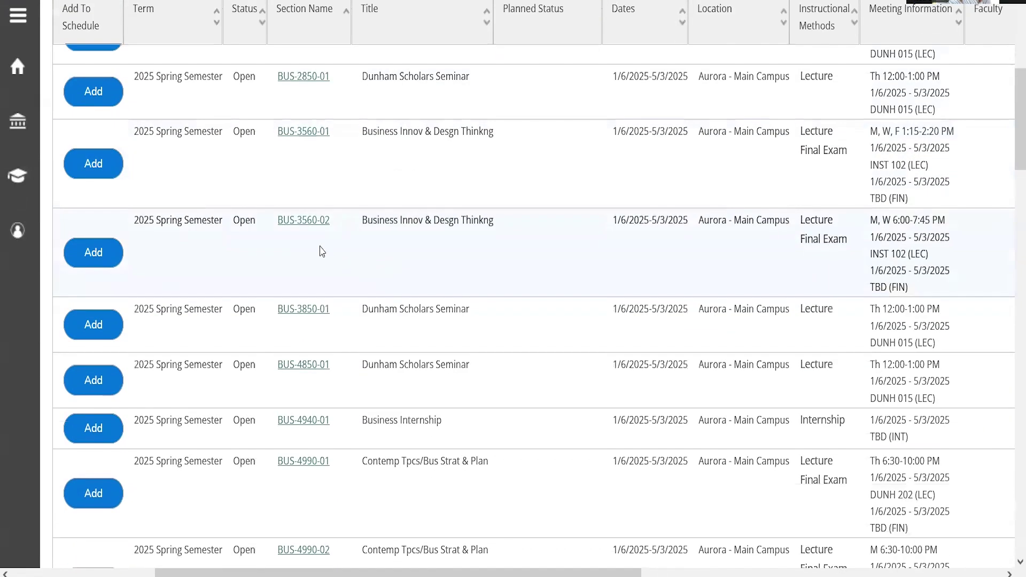
scroll(322, 251, down, 3)
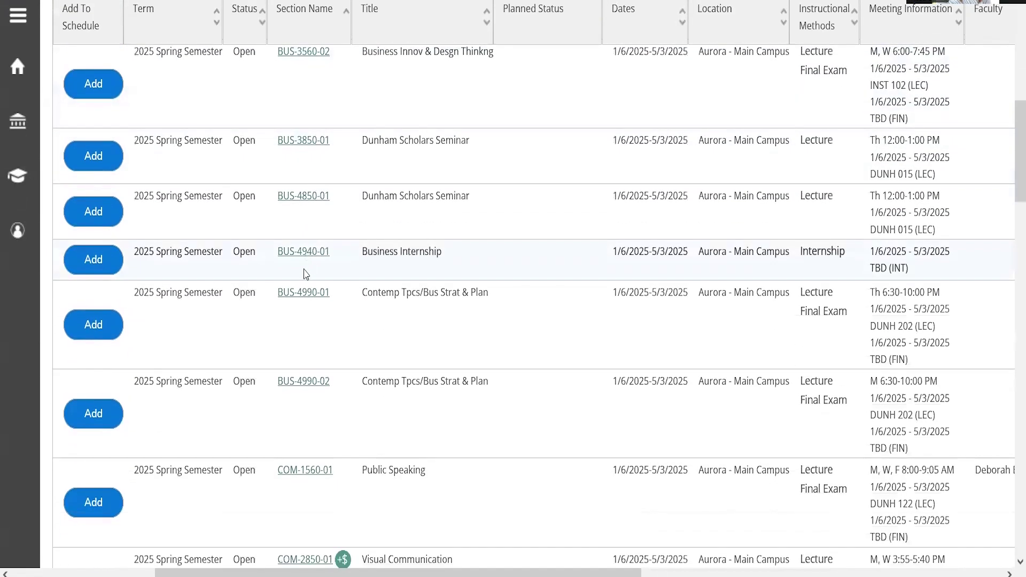
scroll(306, 274, down, 2)
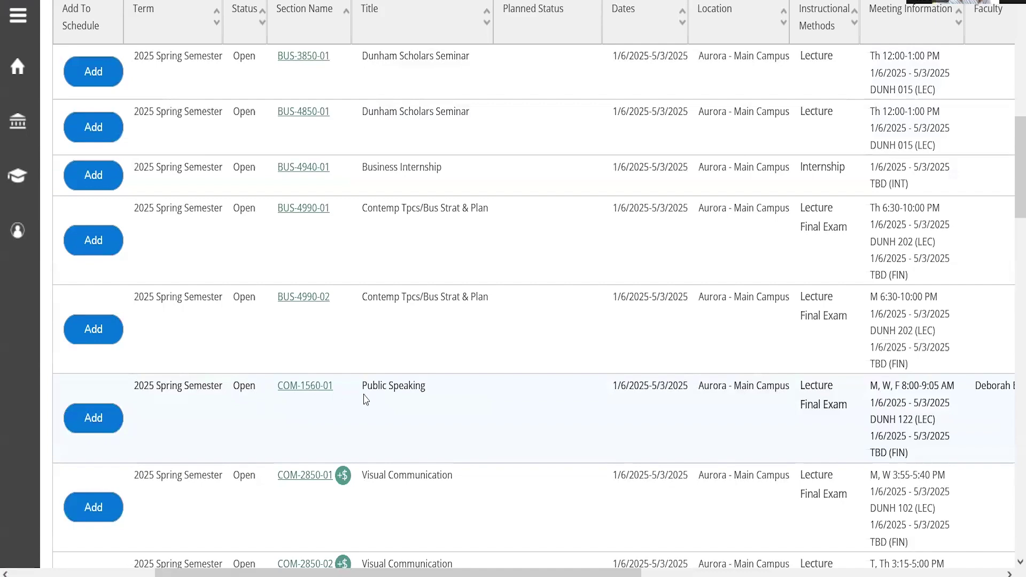
click(305, 393)
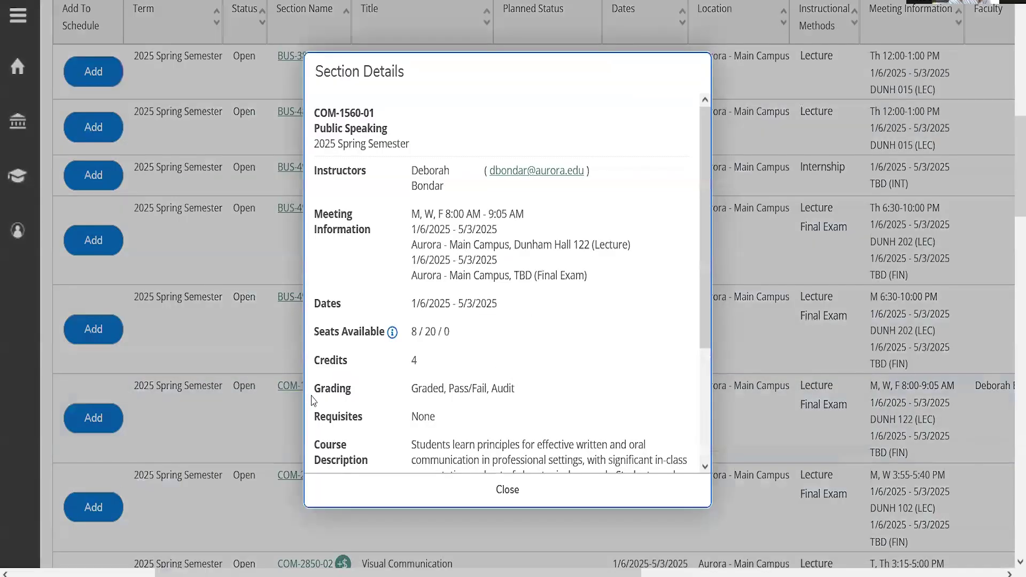
drag(433, 417, 321, 422)
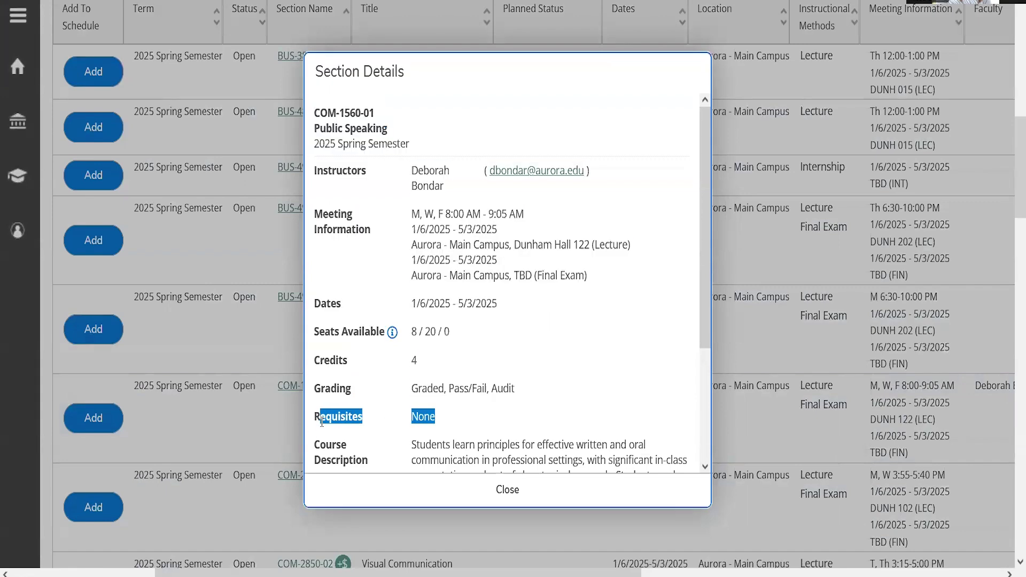
click(454, 491)
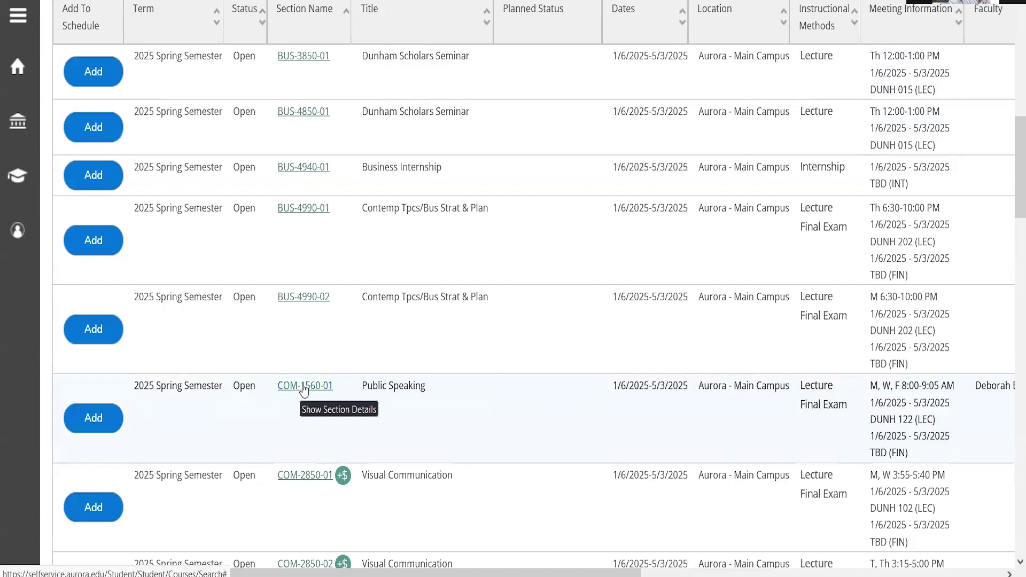
drag(869, 386, 952, 386)
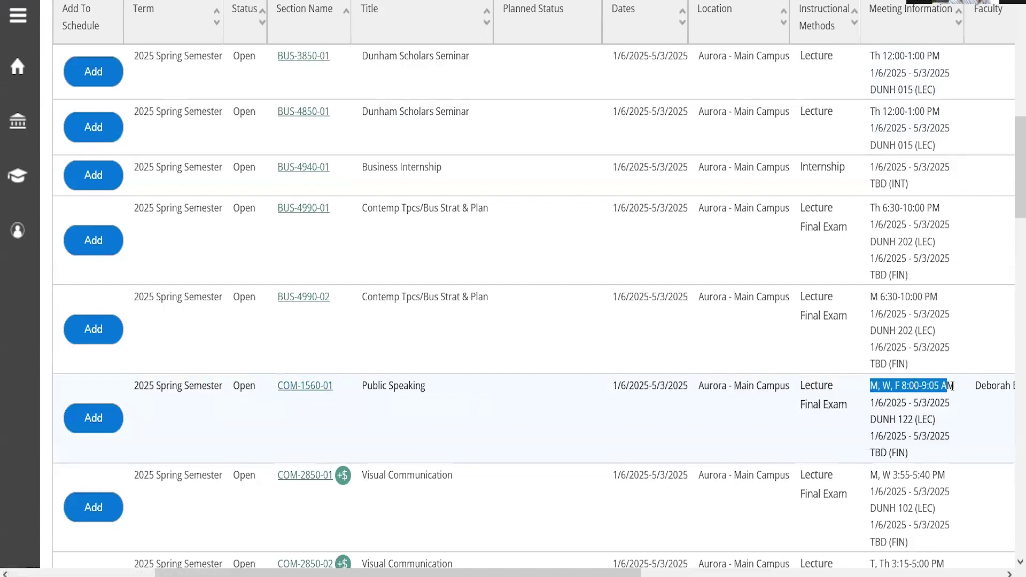
click(115, 422)
click(440, 491)
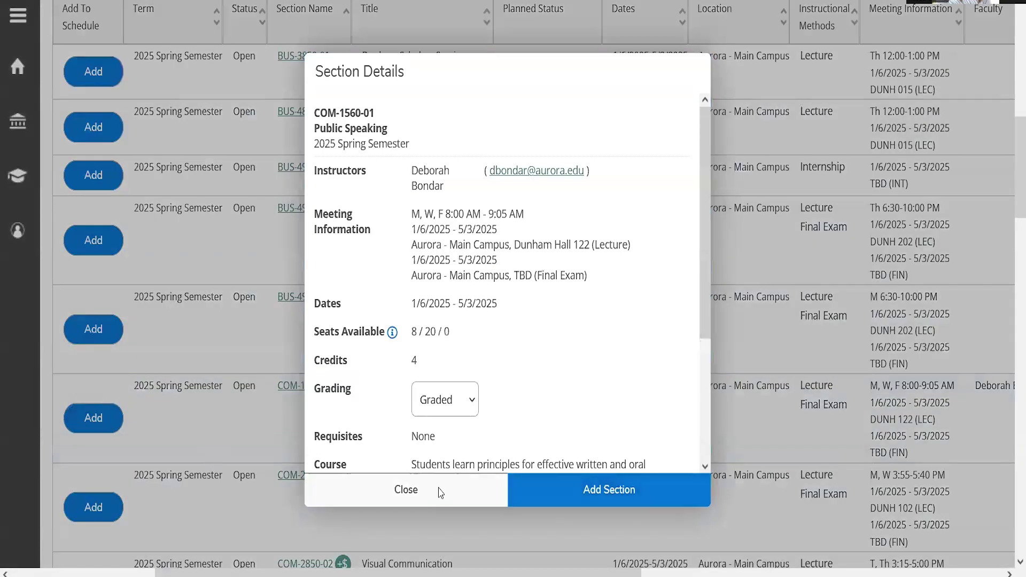
scroll(323, 388, down, 2)
scroll(330, 377, down, 2)
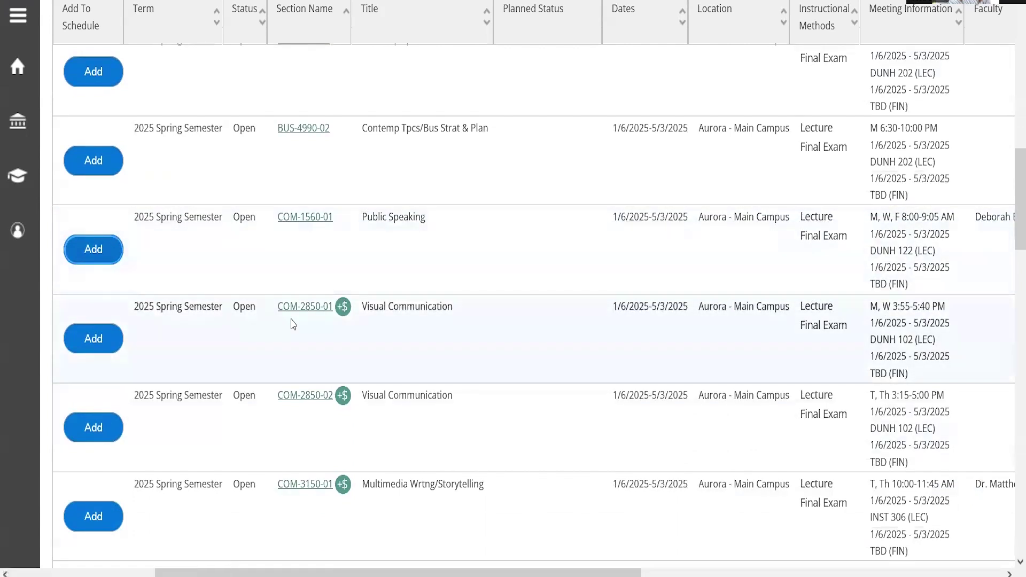
scroll(288, 300, down, 2)
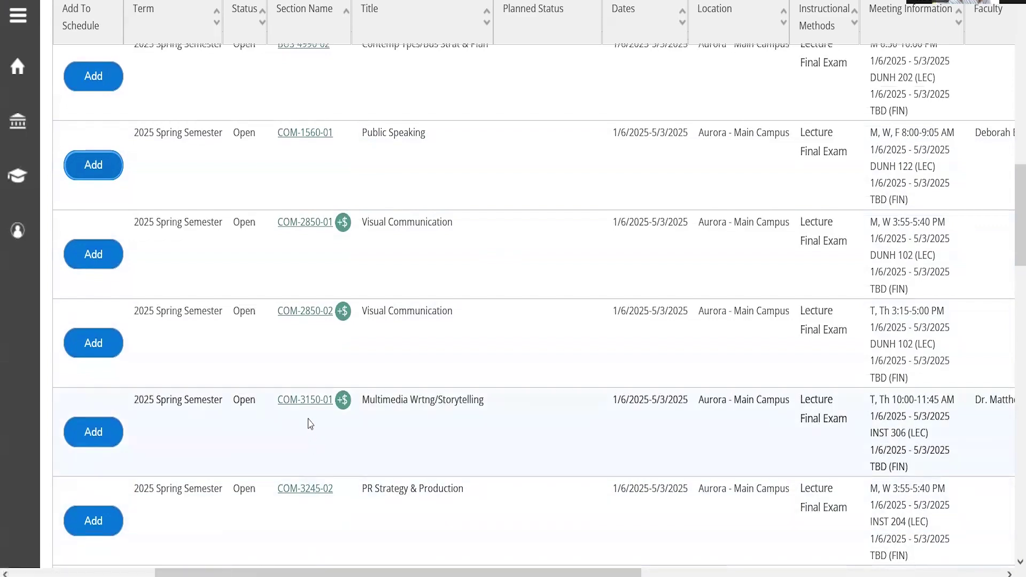
scroll(310, 424, up, 4)
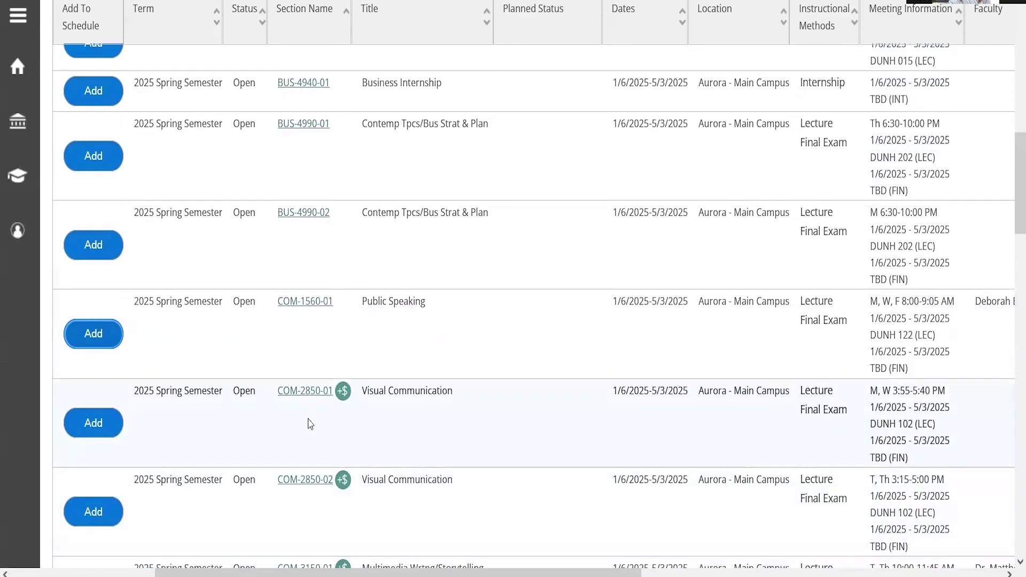
scroll(324, 374, down, 10)
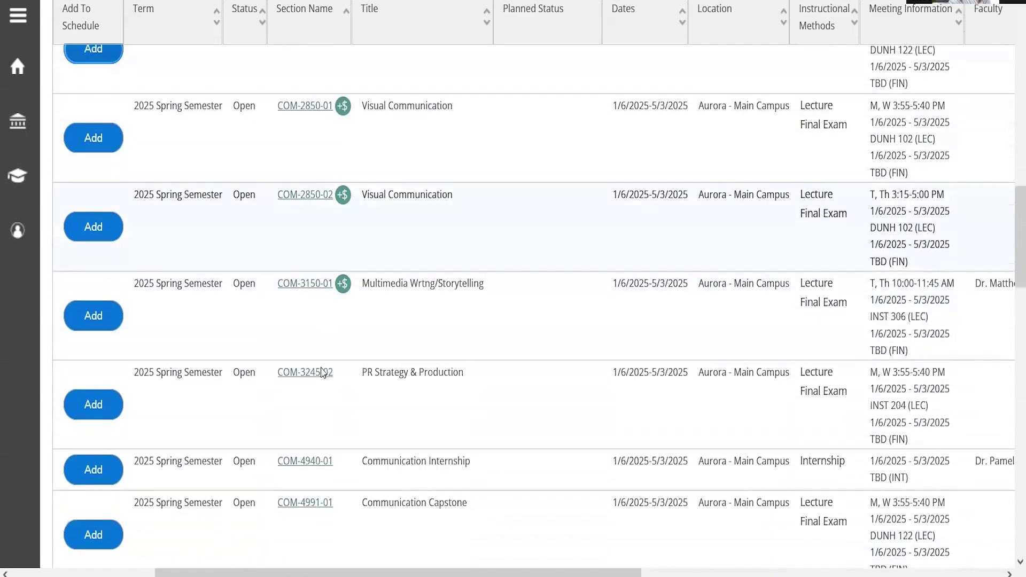
scroll(323, 373, down, 7)
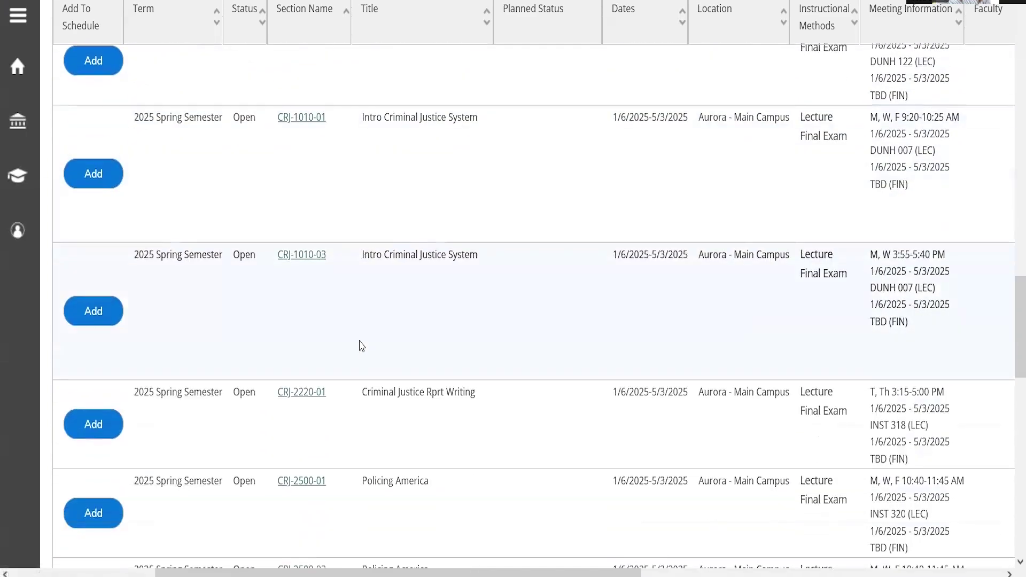
click(314, 256)
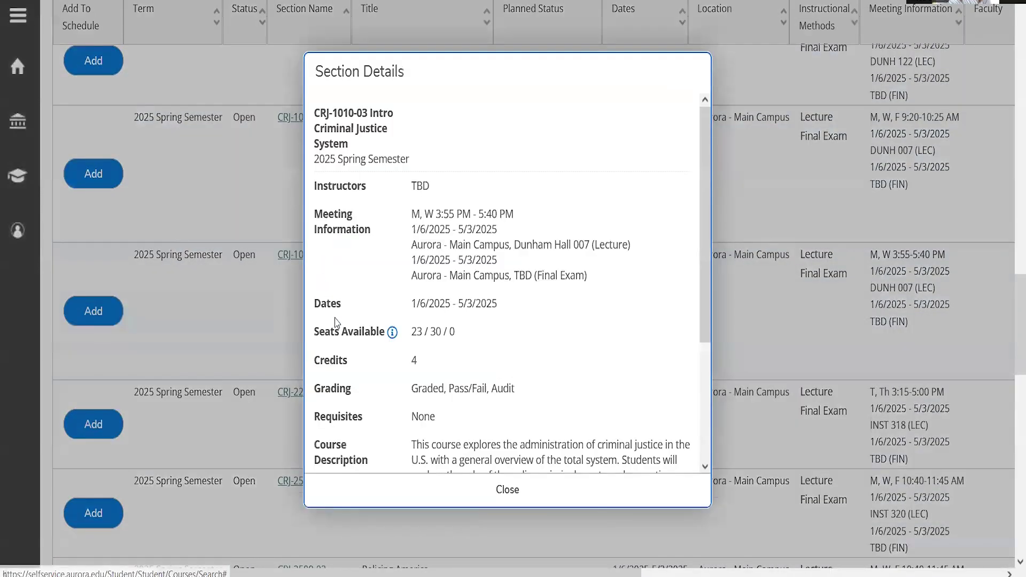
click(436, 493)
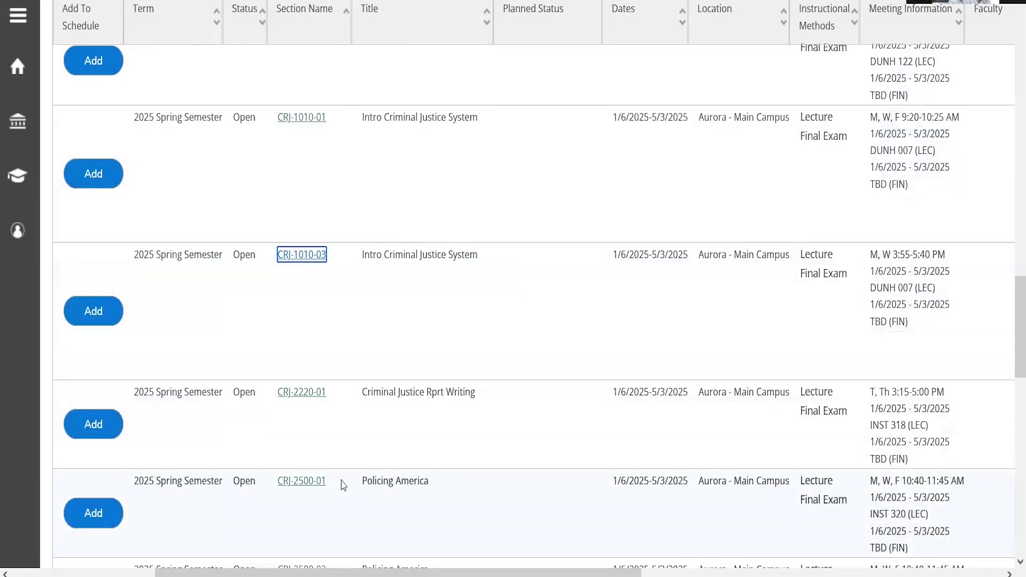
scroll(341, 483, left, 4)
scroll(97, 540, left, 1)
scroll(181, 447, up, 10)
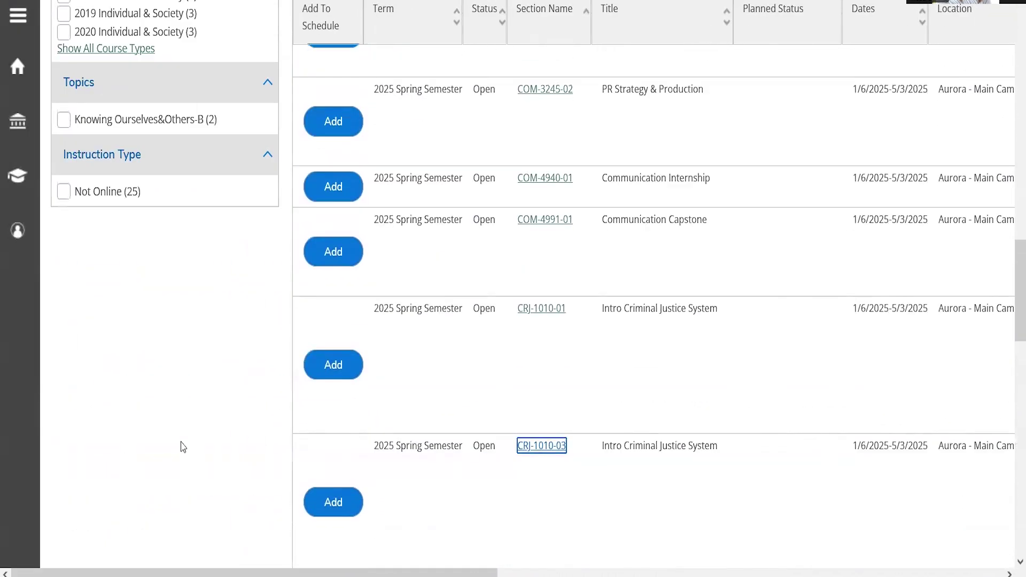
scroll(179, 443, up, 6)
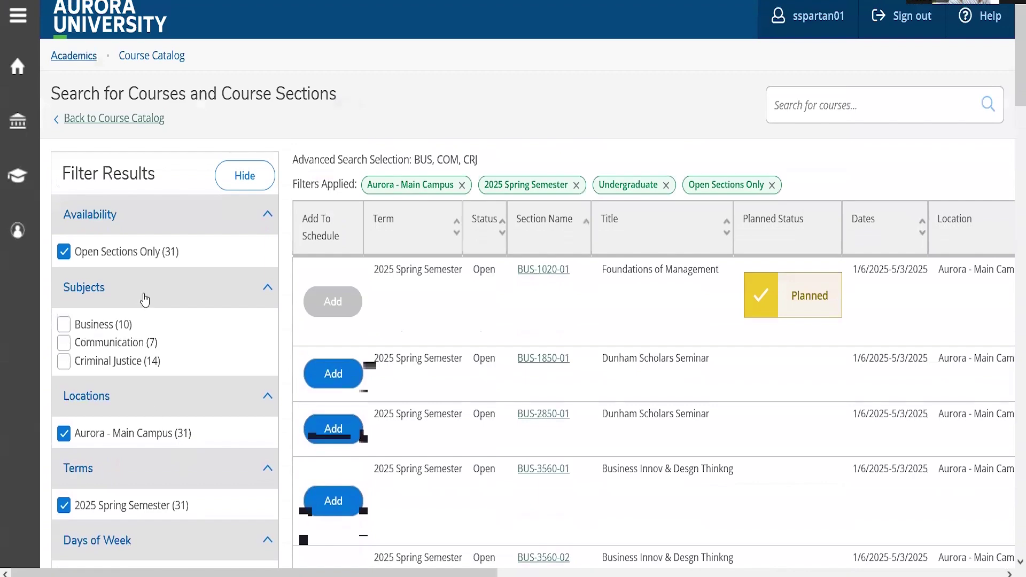
Step: Go from Home through Student Planning to the Plan & Schedule page
click(18, 77)
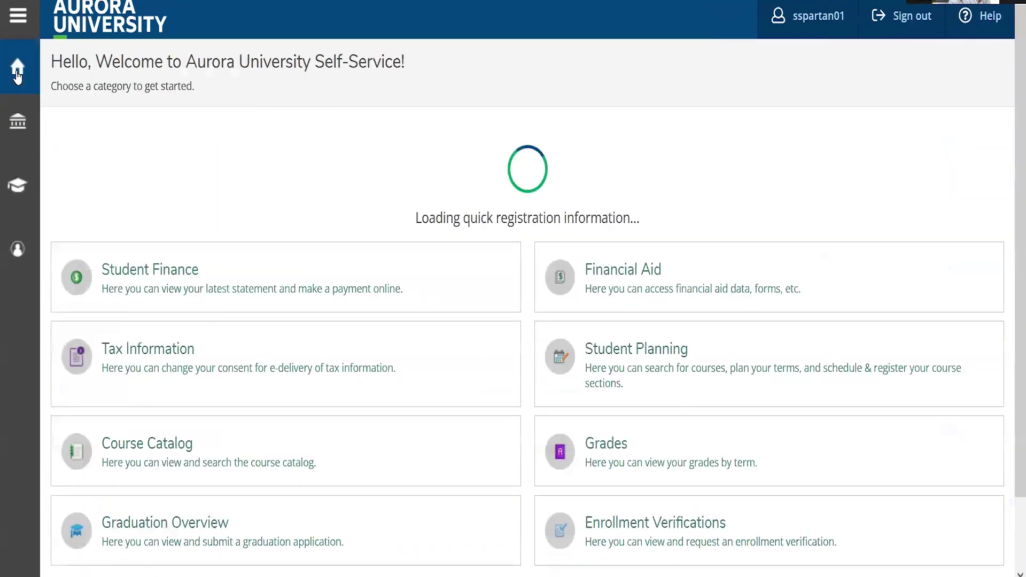
click(622, 246)
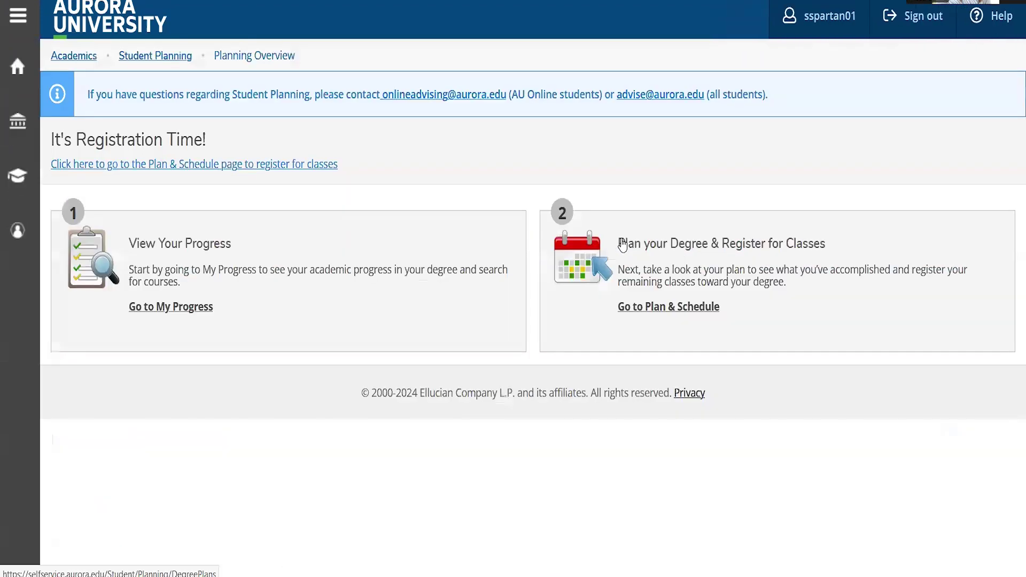
click(649, 309)
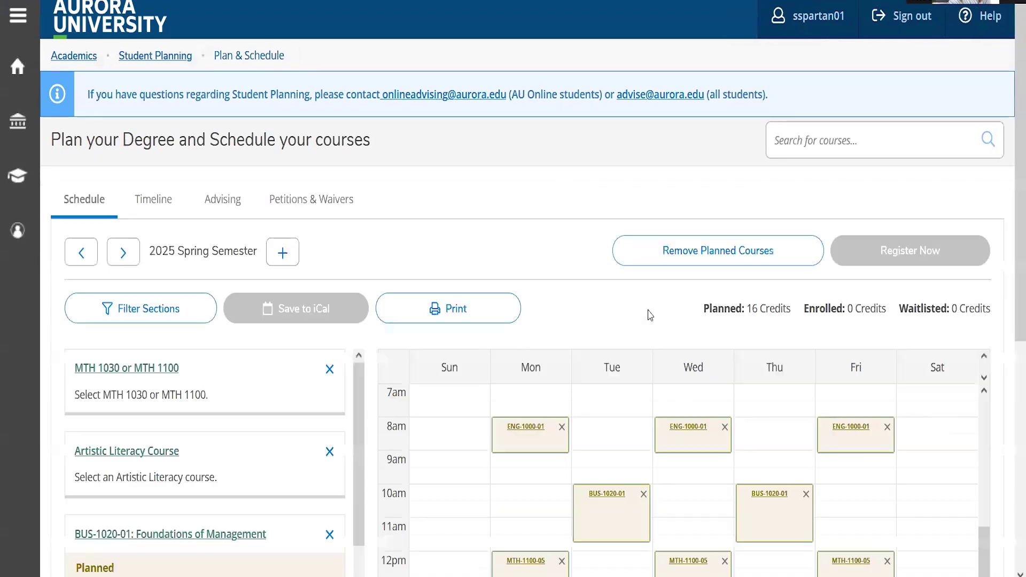
Step: Confirm 2025 Spring shows 16 planned credits on the timeline, then return to the weekly schedule
click(154, 200)
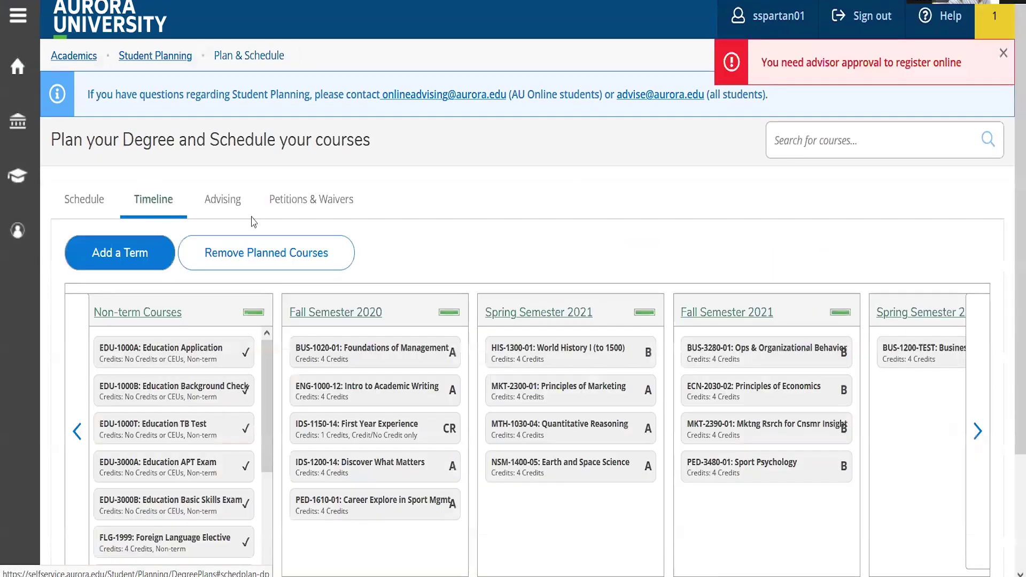
scroll(213, 271, down, 5)
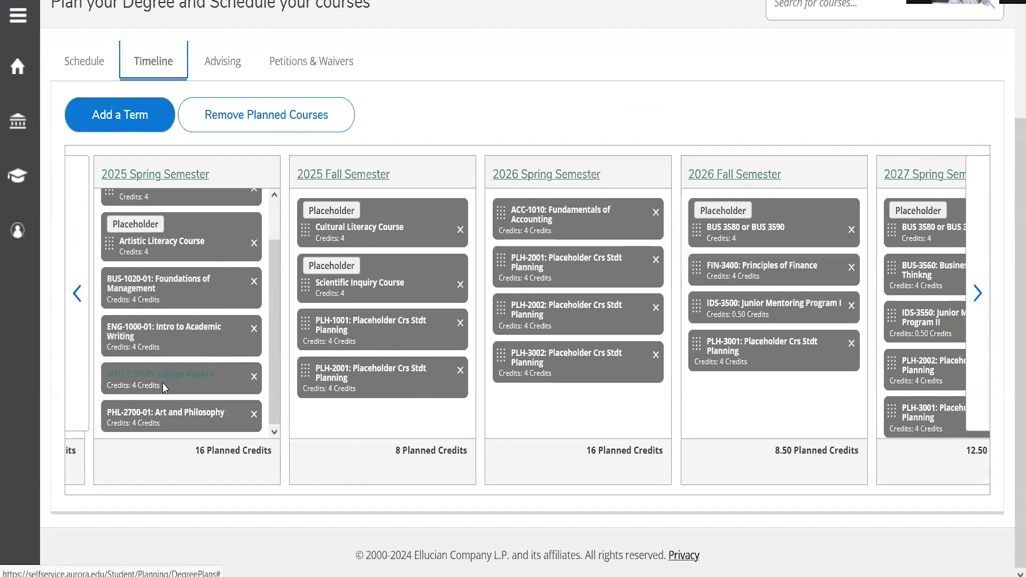
drag(195, 451, 247, 463)
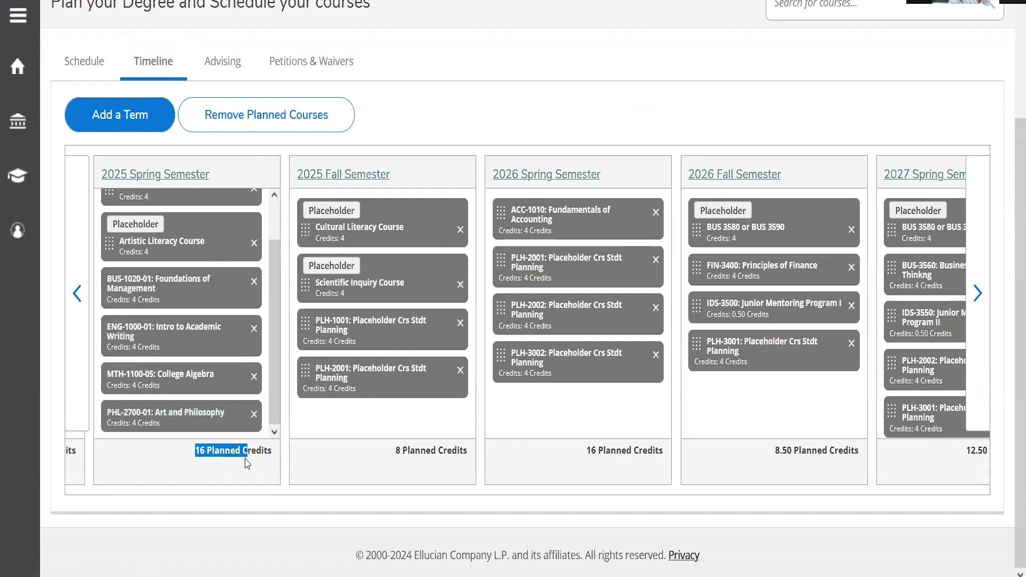
click(86, 69)
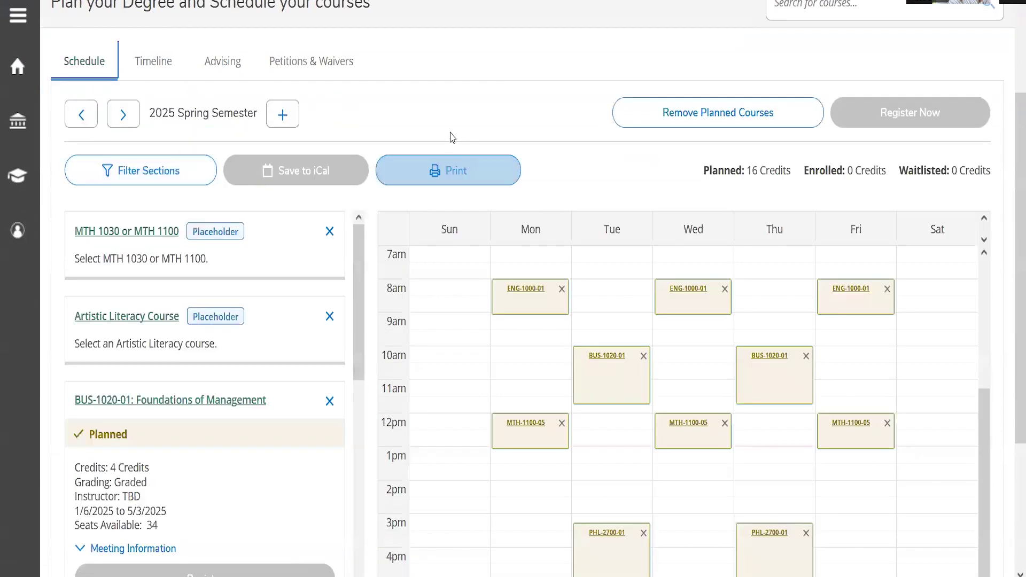
scroll(450, 138, down, 2)
scroll(298, 196, down, 3)
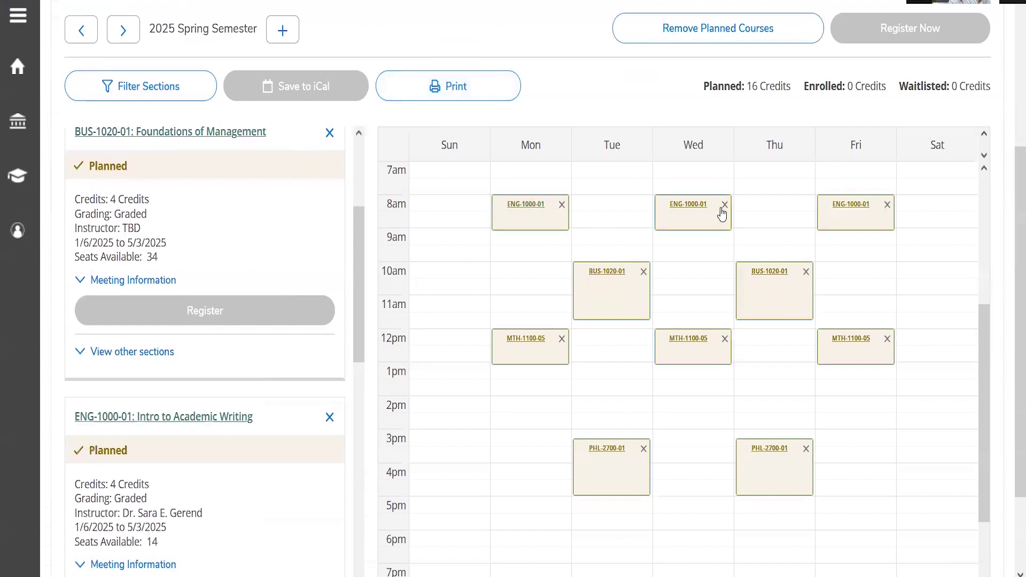